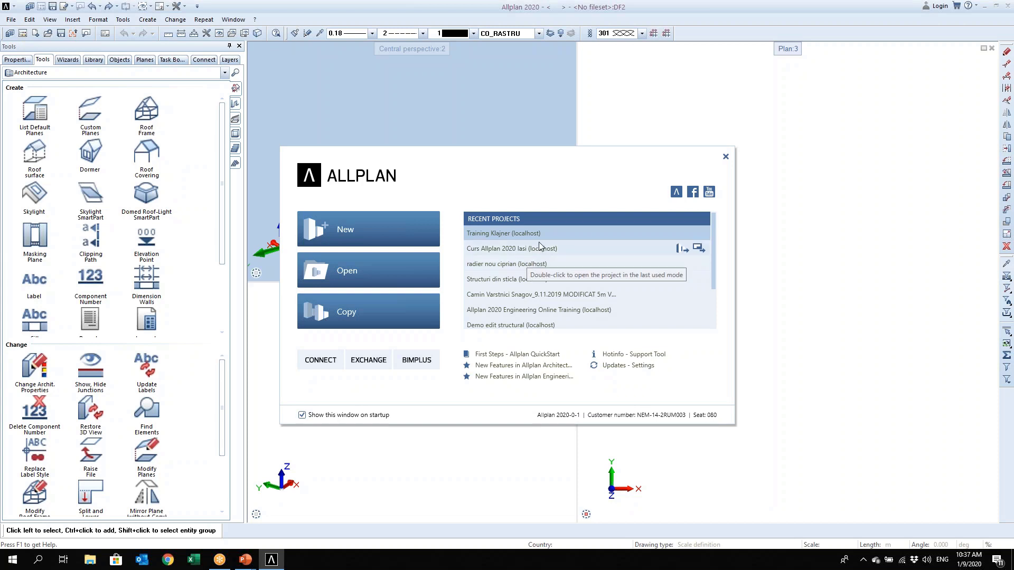
Open the training project at the head of the recent projects list
{"action": "double_click", "coordinate": [540, 235]}
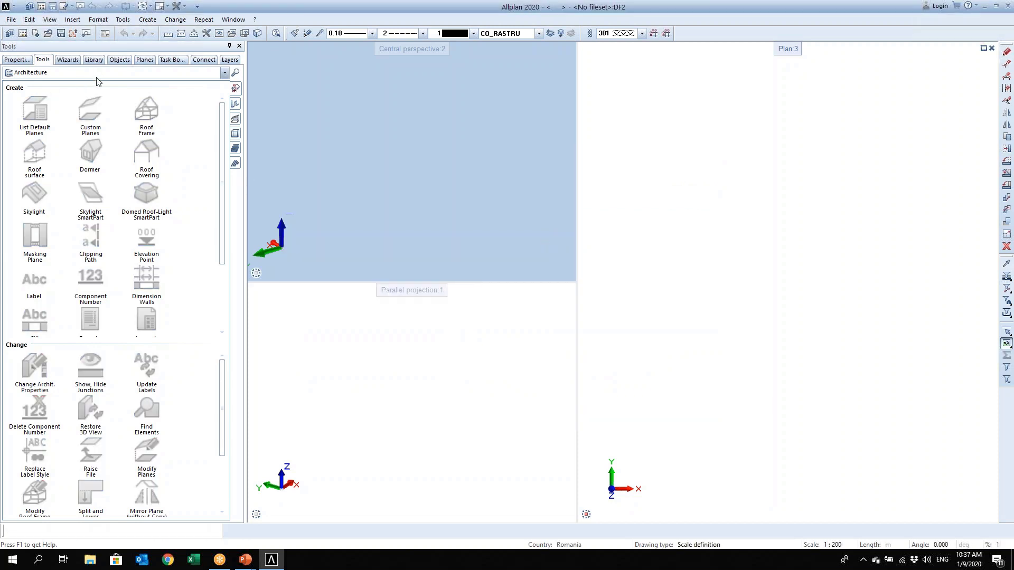
{"action": "left_click", "coordinate": [98, 73]}
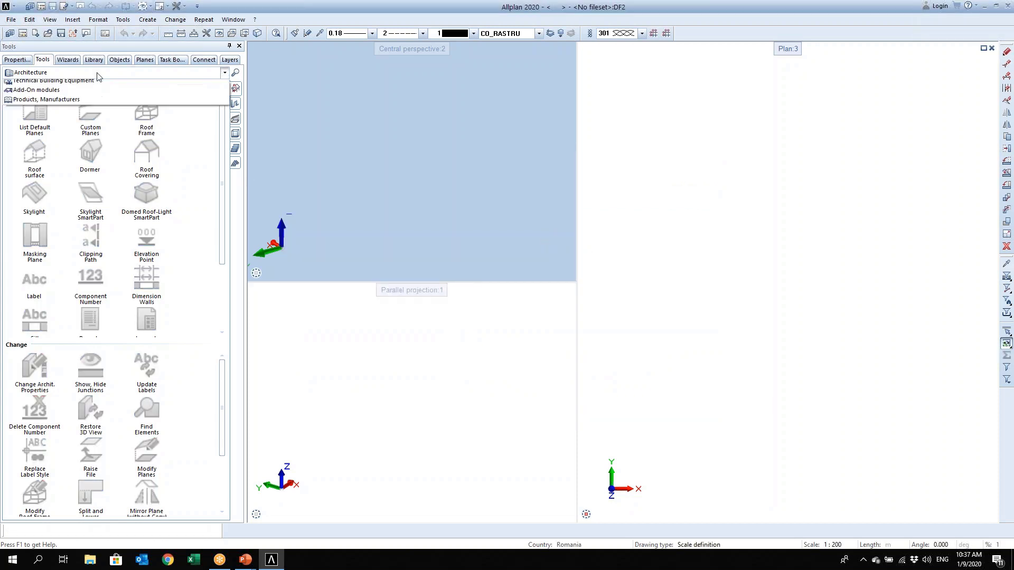
{"action": "left_click", "coordinate": [137, 74]}
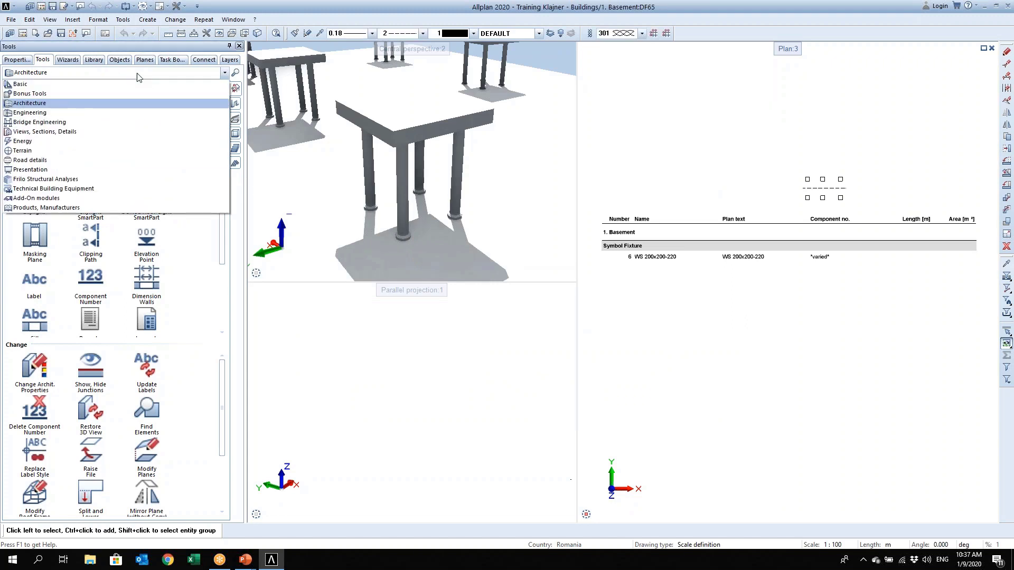
{"action": "left_click", "coordinate": [138, 74]}
Switch the tool set to Basic and show its group containing the Axis Grid and Polyline tools
{"action": "left_click", "coordinate": [104, 73]}
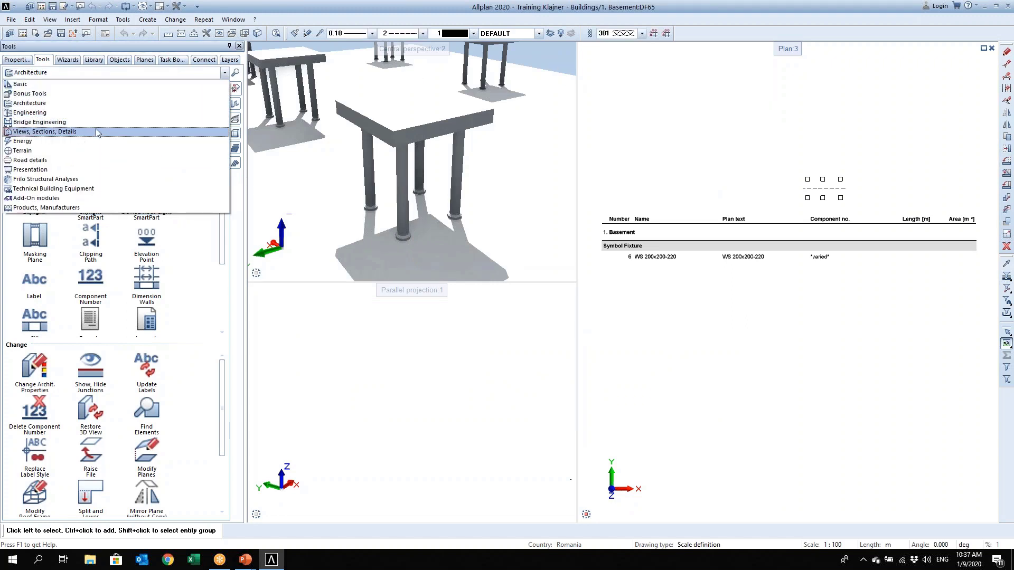
{"action": "left_click", "coordinate": [116, 94]}
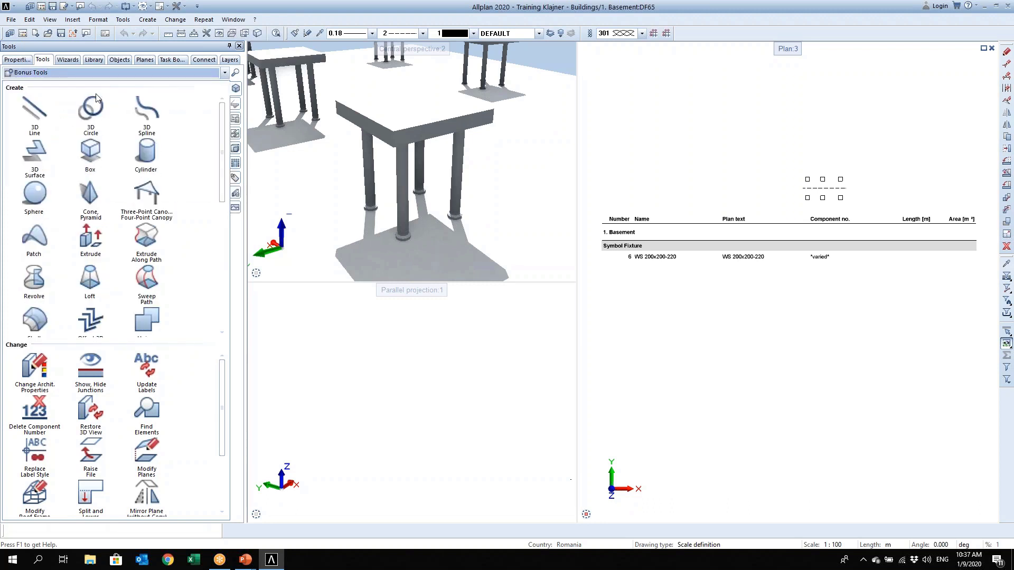
{"action": "left_click", "coordinate": [116, 73]}
{"action": "left_click", "coordinate": [106, 83]}
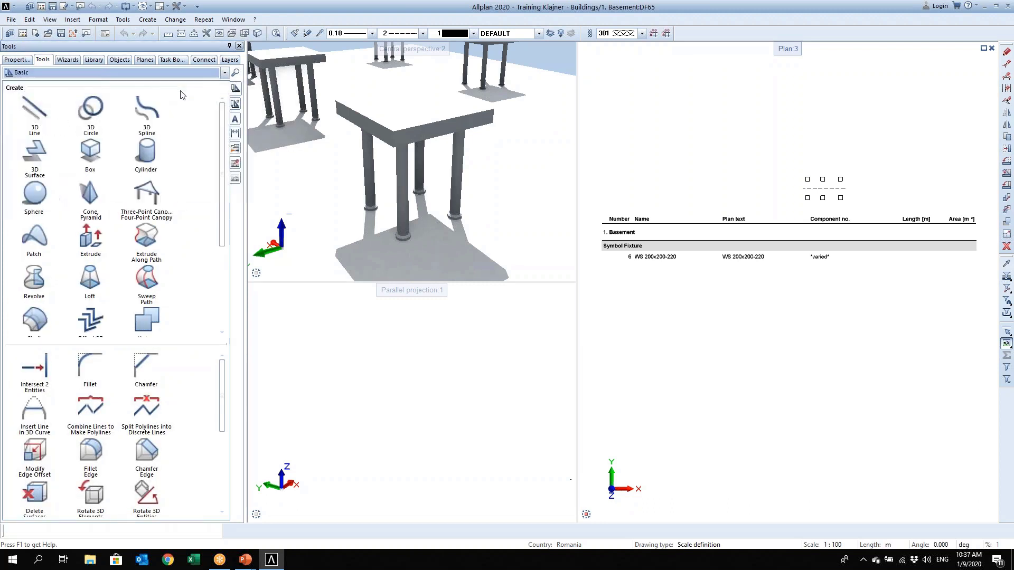
{"action": "left_click", "coordinate": [236, 103]}
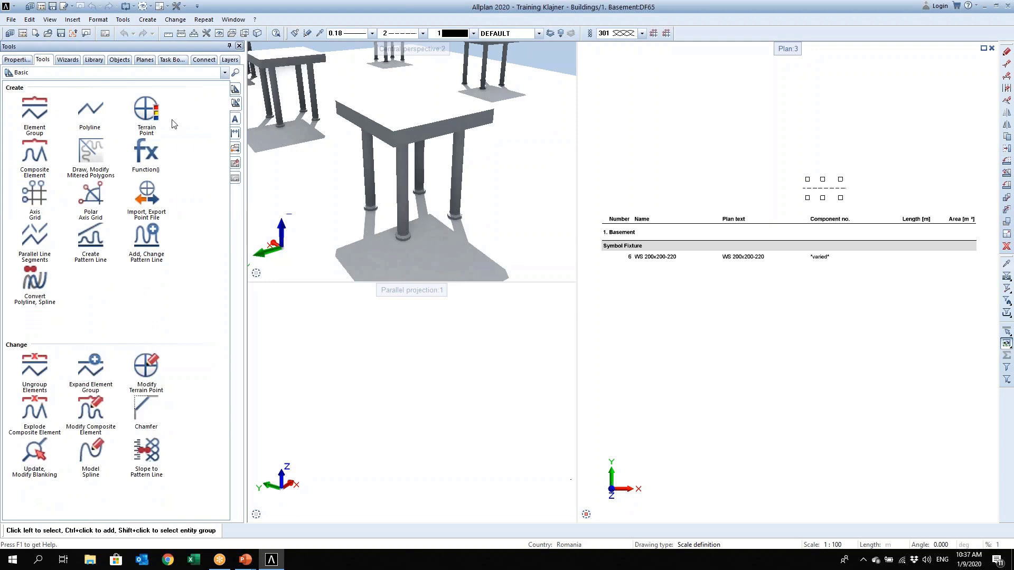
Place an axis grid in the plan view, in the empty area below the existing drawings
{"action": "left_click", "coordinate": [34, 194]}
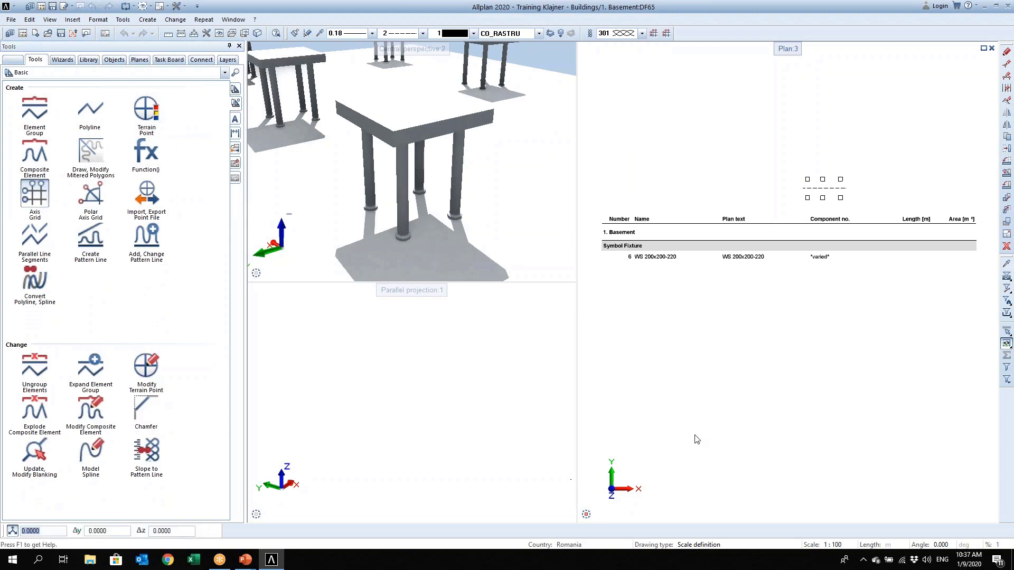
{"action": "scroll", "coordinate": [669, 341], "scroll_direction": "down", "scroll_amount": 7}
{"action": "middle_click_drag", "start_coordinate": [667, 330], "coordinate": [592, 168]}
{"action": "scroll", "coordinate": [643, 340], "scroll_direction": "up", "scroll_amount": 2}
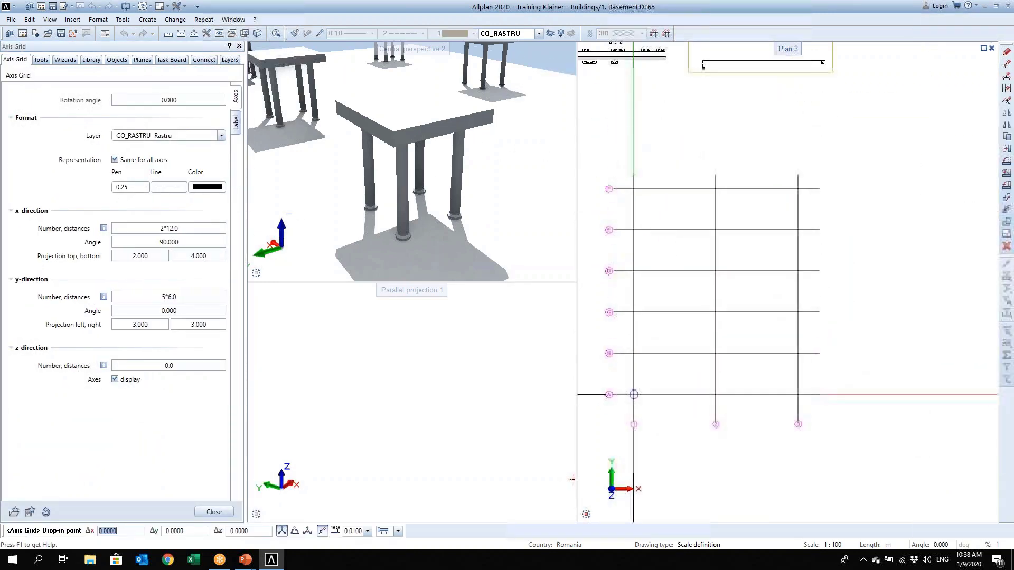
{"action": "left_click", "coordinate": [634, 400]}
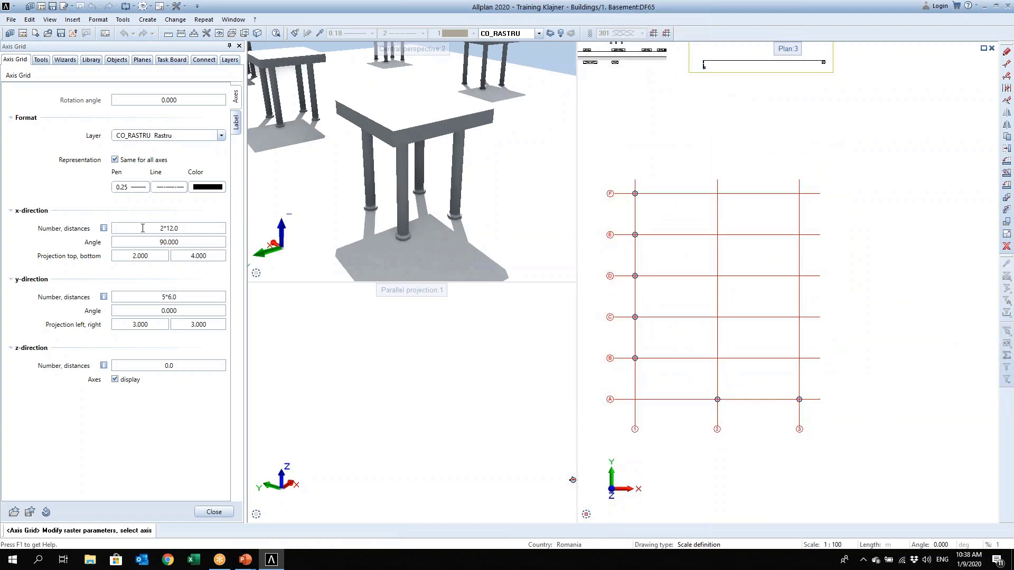
Set the grid's x-direction number and distances to 4*12.0
{"action": "left_click", "coordinate": [165, 229]}
{"action": "left_click", "coordinate": [162, 230]}
{"action": "key", "text": "BackSpace"}
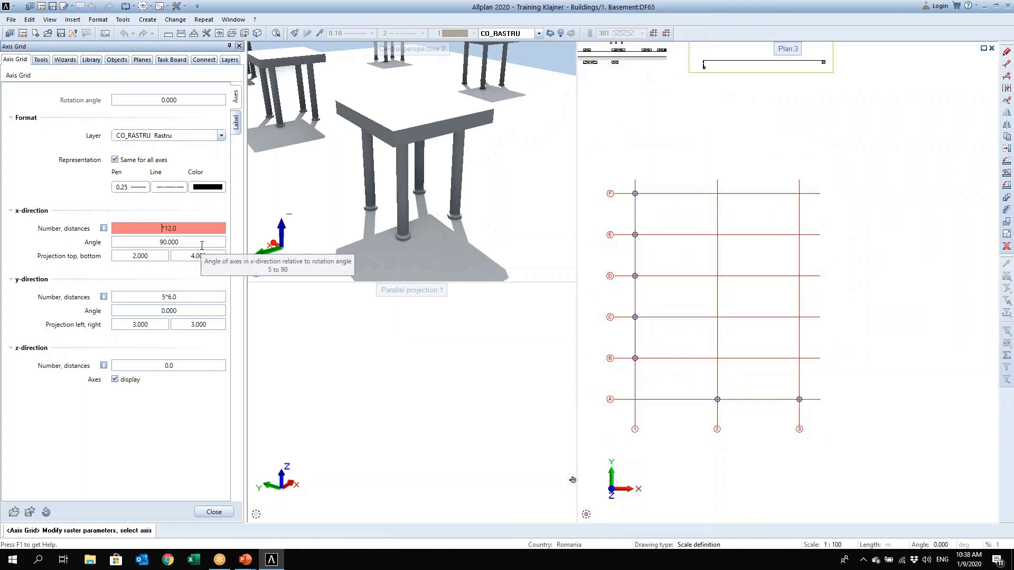
{"action": "type", "text": "4"}
{"action": "key", "text": "Return"}
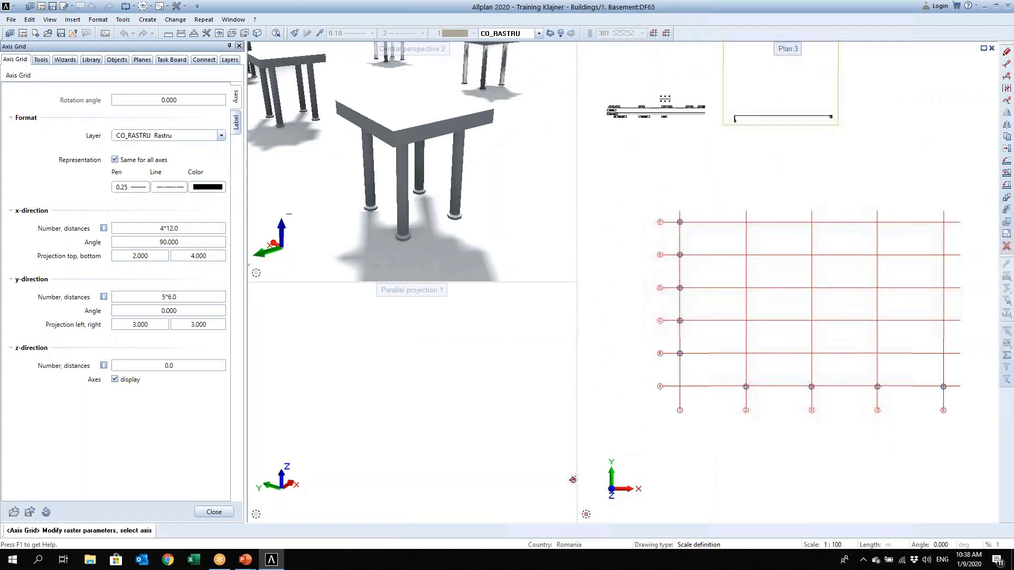
Set the grid's y-direction distances to 8.0;5.0;6.0
{"action": "left_click", "coordinate": [168, 297]}
{"action": "left_click", "coordinate": [176, 298]}
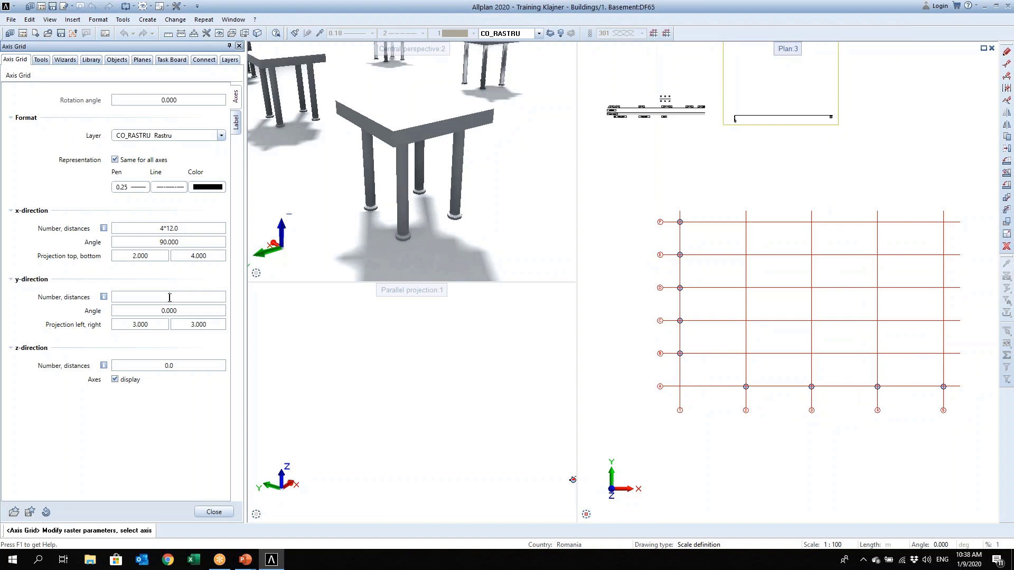
{"action": "type", "text": "8,5,4"}
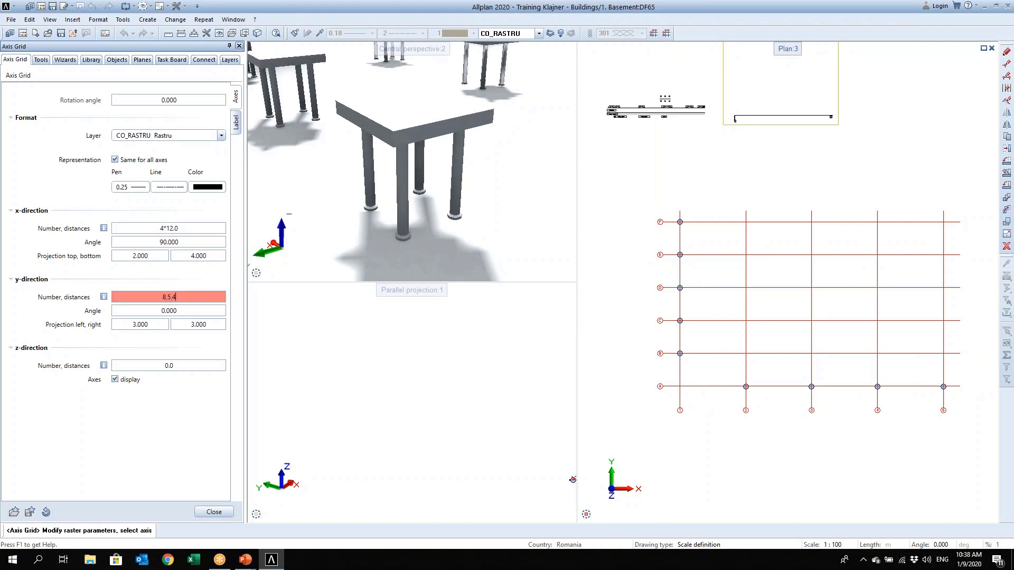
{"action": "key", "text": "BackSpace"}
{"action": "key", "text": "BackSpace"}
{"action": "key", "text": "BackSpace"}
{"action": "key", "text": "BackSpace"}
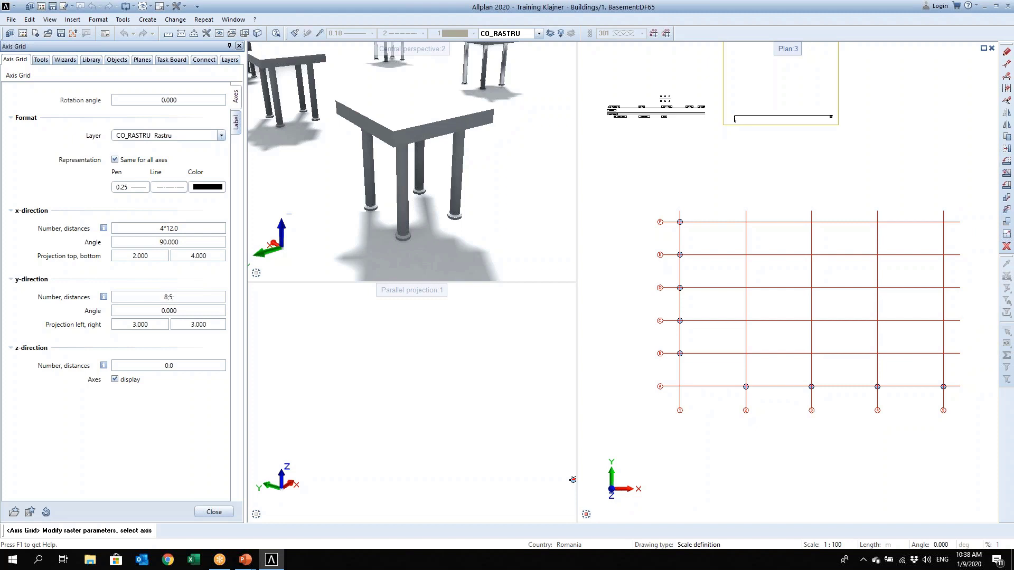
{"action": "key", "text": "Return"}
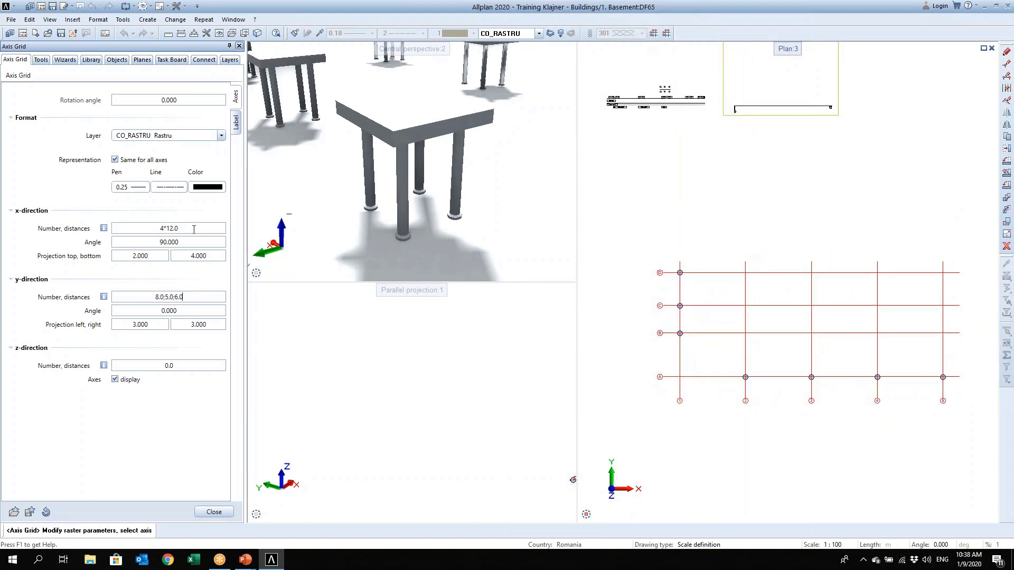
Shorten the lower end of vertical axis 5 to axis A and finish placing the grid
{"action": "scroll", "coordinate": [641, 414], "scroll_direction": "up", "scroll_amount": 2}
{"action": "middle_click_drag", "start_coordinate": [672, 401], "coordinate": [583, 342]}
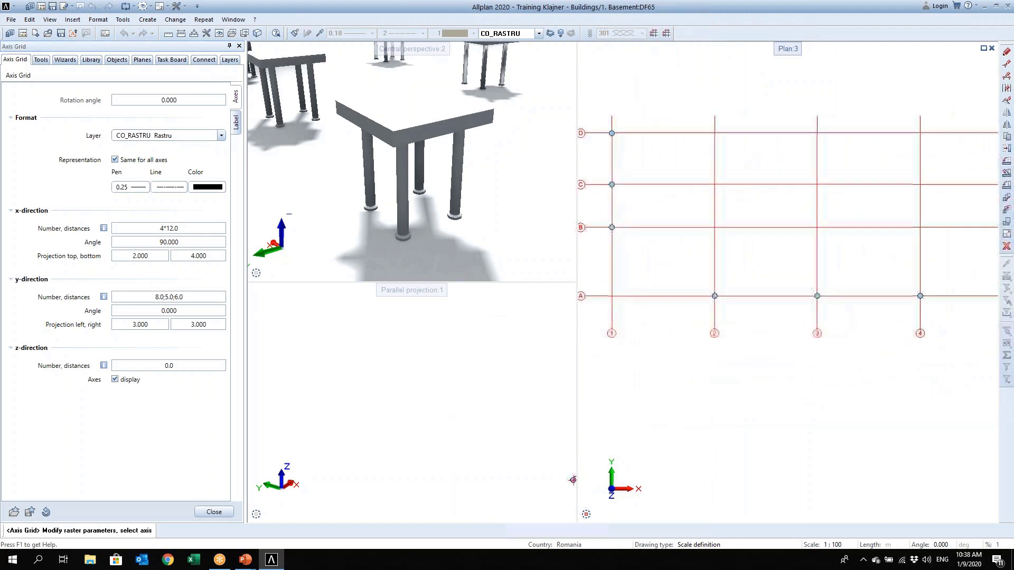
{"action": "scroll", "coordinate": [587, 342], "scroll_direction": "down", "scroll_amount": 1}
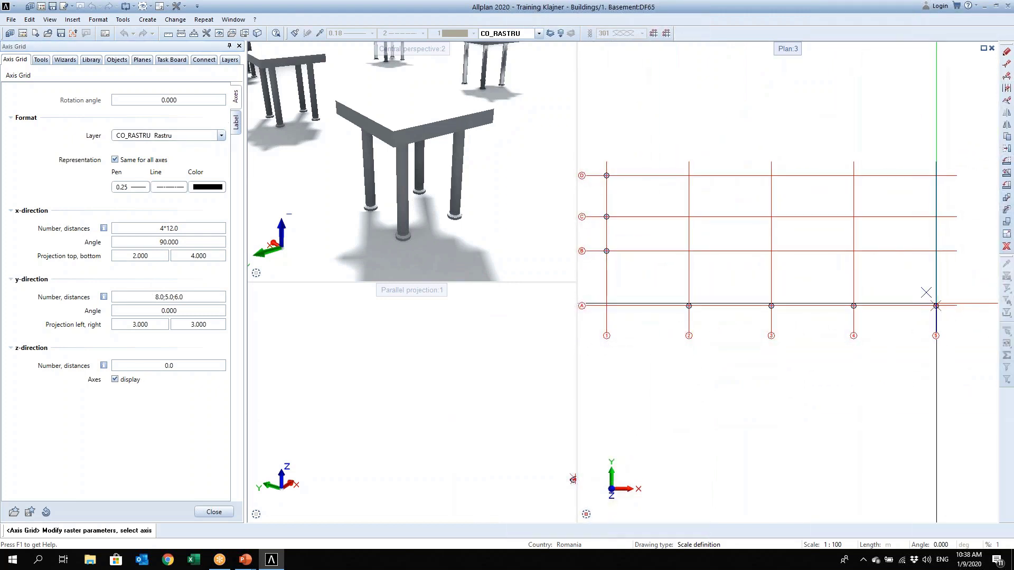
{"action": "left_click", "coordinate": [935, 305]}
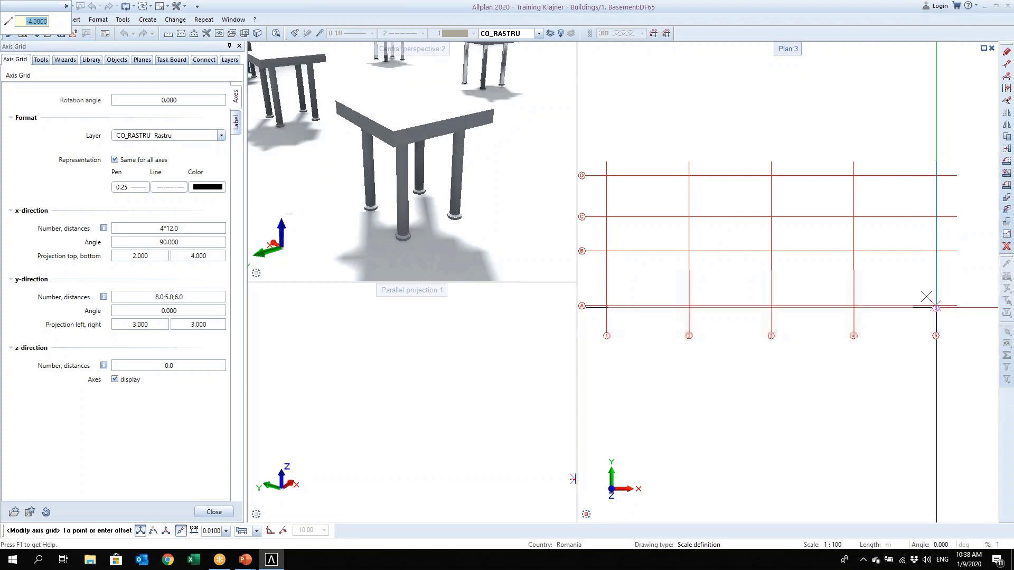
{"action": "left_click", "coordinate": [936, 140]}
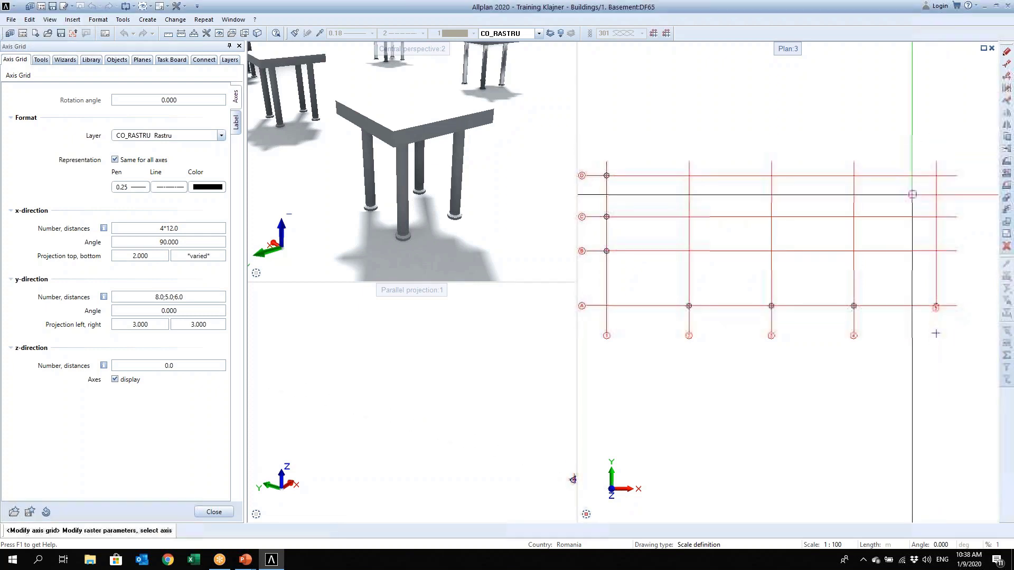
{"action": "key", "text": "Escape"}
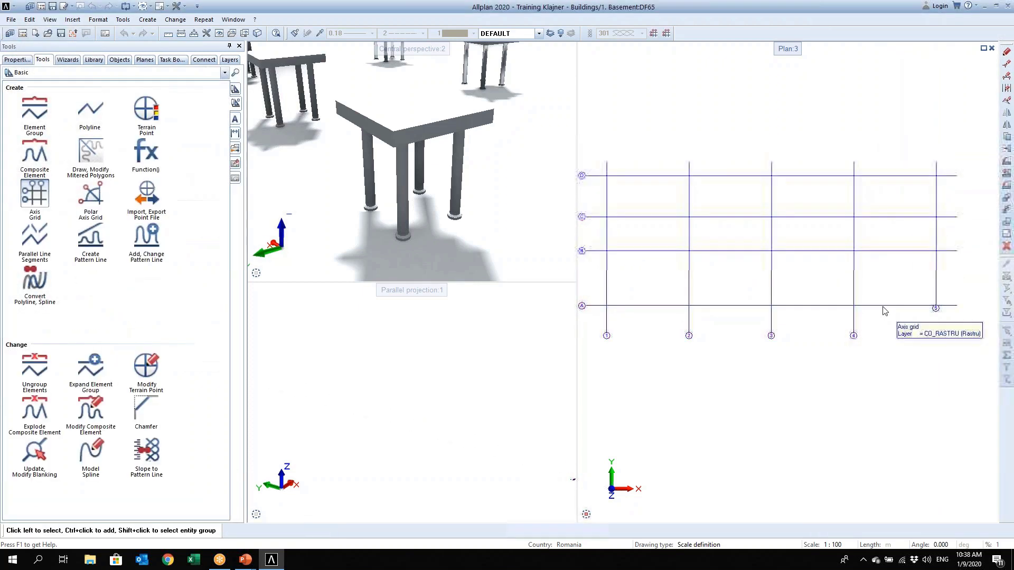
Reopen the axis grid's label settings and change the y-direction numbering to Custom text
{"action": "double_click", "coordinate": [771, 280]}
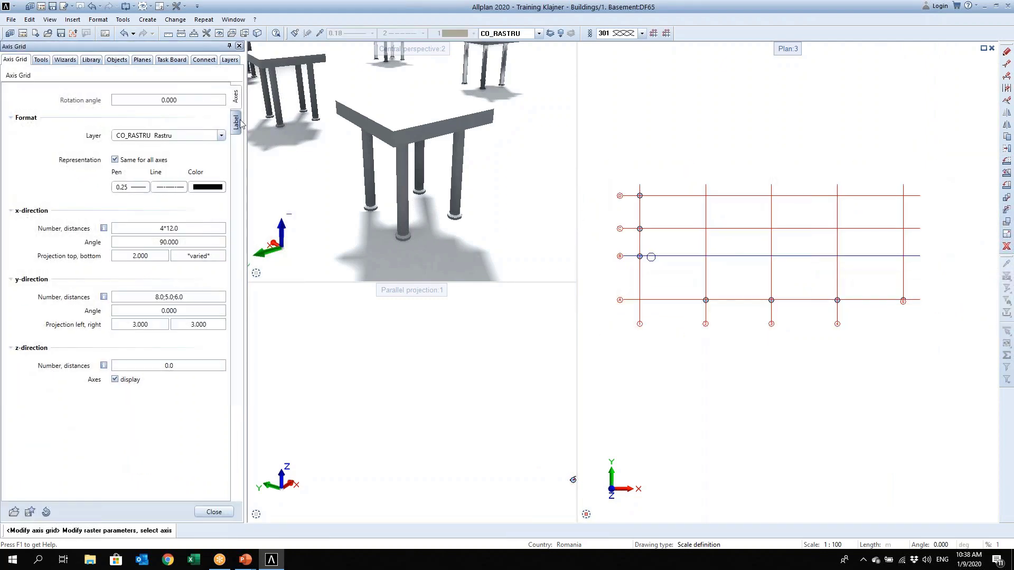
{"action": "left_click", "coordinate": [238, 123]}
{"action": "scroll", "coordinate": [644, 313], "scroll_direction": "up", "scroll_amount": 2}
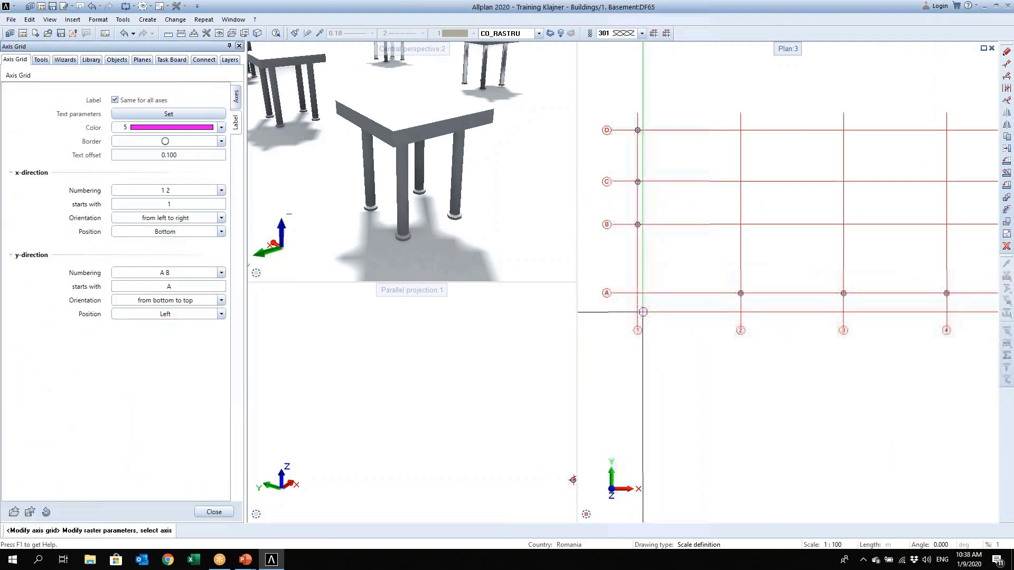
{"action": "middle_click_drag", "start_coordinate": [655, 335], "coordinate": [640, 374]}
{"action": "scroll", "coordinate": [636, 371], "scroll_direction": "down", "scroll_amount": 1}
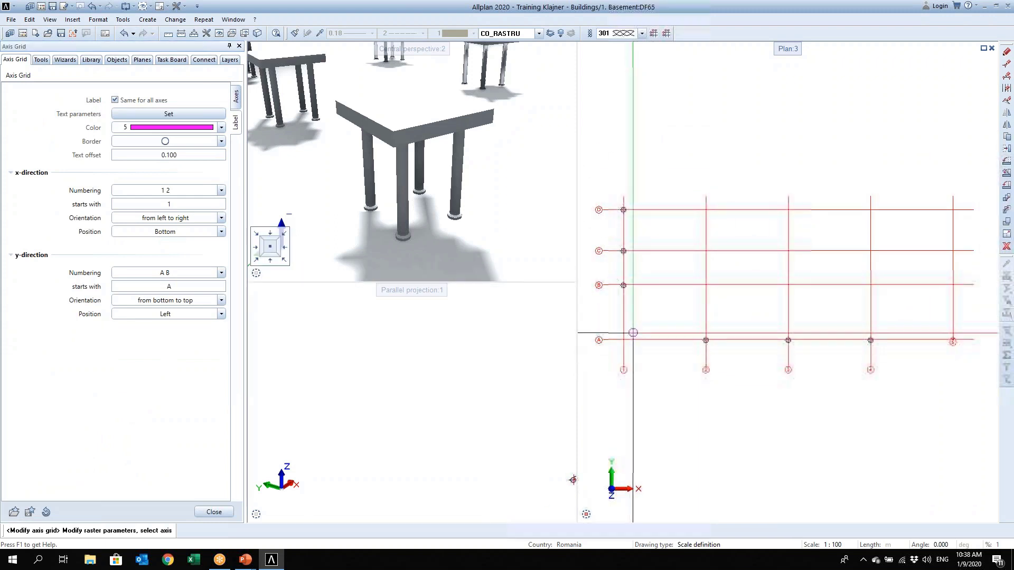
{"action": "left_click", "coordinate": [211, 273]}
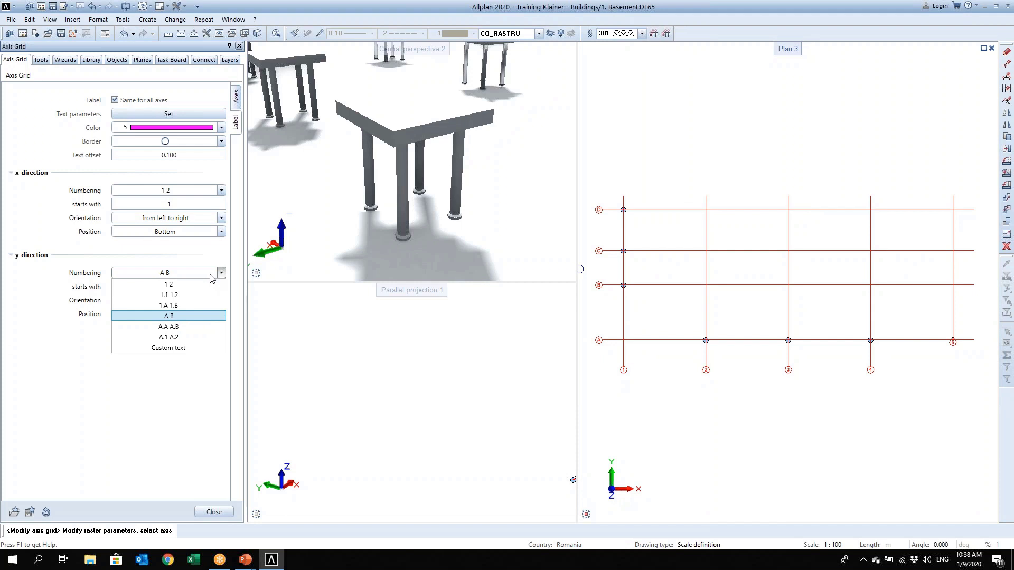
{"action": "left_click", "coordinate": [168, 347]}
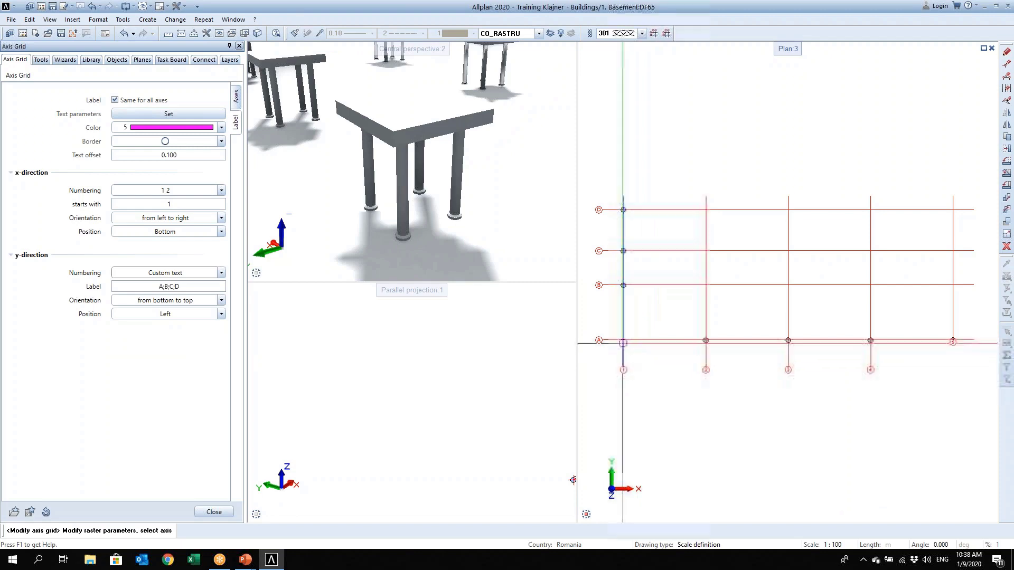
{"action": "key", "text": "Escape"}
Change the grid's custom y-direction labels to A;B;B';D
{"action": "scroll", "coordinate": [600, 299], "scroll_direction": "up", "scroll_amount": 4}
{"action": "double_click", "coordinate": [604, 268]}
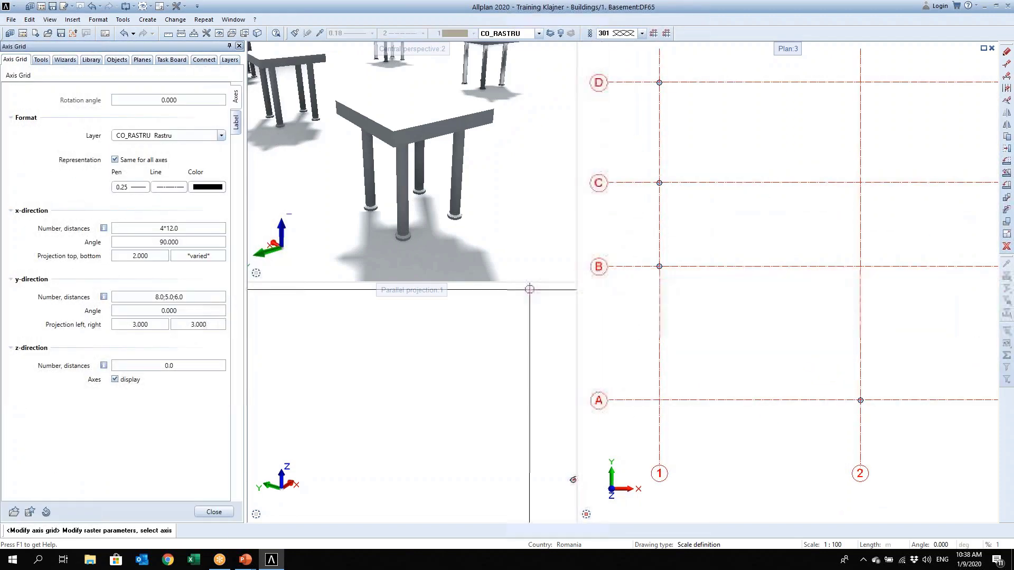
{"action": "left_click", "coordinate": [234, 123]}
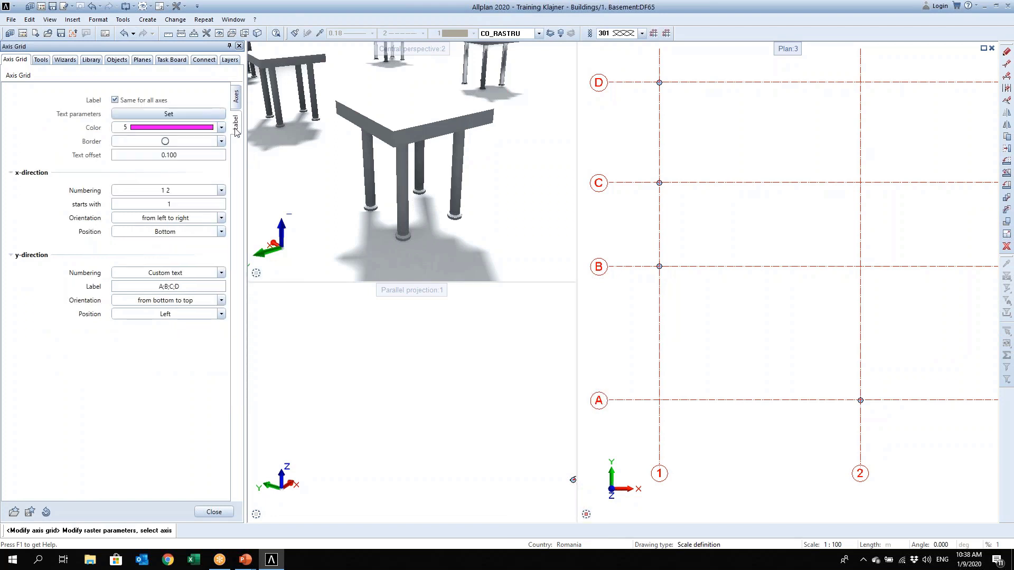
{"action": "left_click", "coordinate": [187, 286]}
{"action": "left_click", "coordinate": [186, 286]}
{"action": "scroll", "coordinate": [739, 251], "scroll_direction": "down", "scroll_amount": 3}
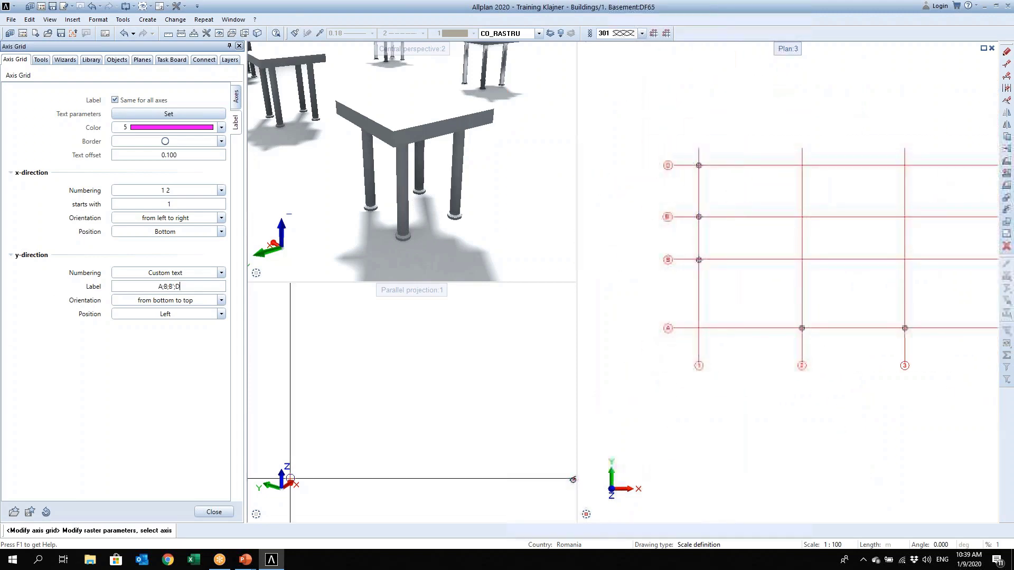
{"action": "left_click", "coordinate": [211, 511]}
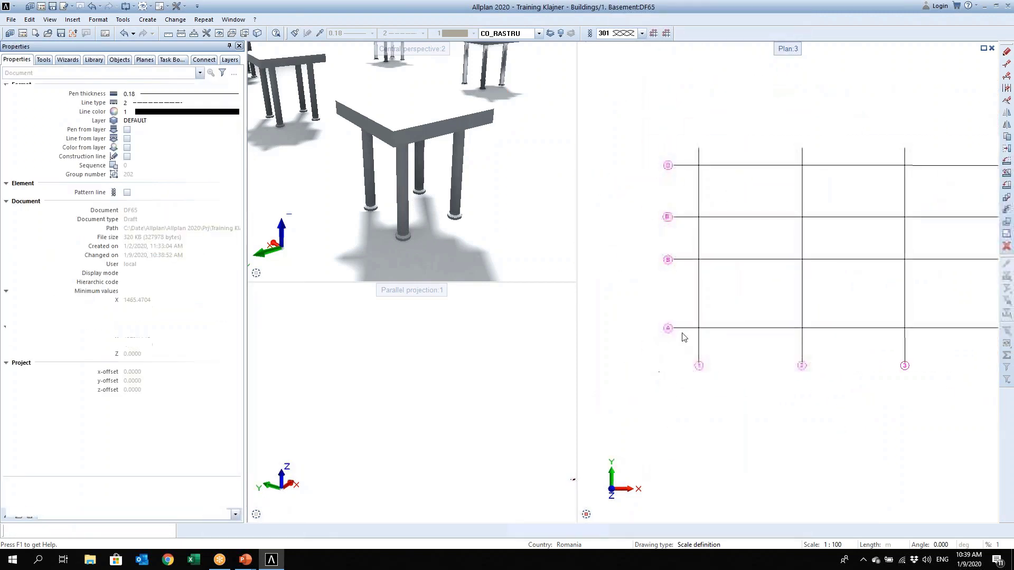
Reopen the grid for editing and insert an additional horizontal axis between B' and D, about 3.37 m above B'
{"action": "double_click", "coordinate": [697, 231]}
{"action": "scroll", "coordinate": [704, 154], "scroll_direction": "up", "scroll_amount": 5}
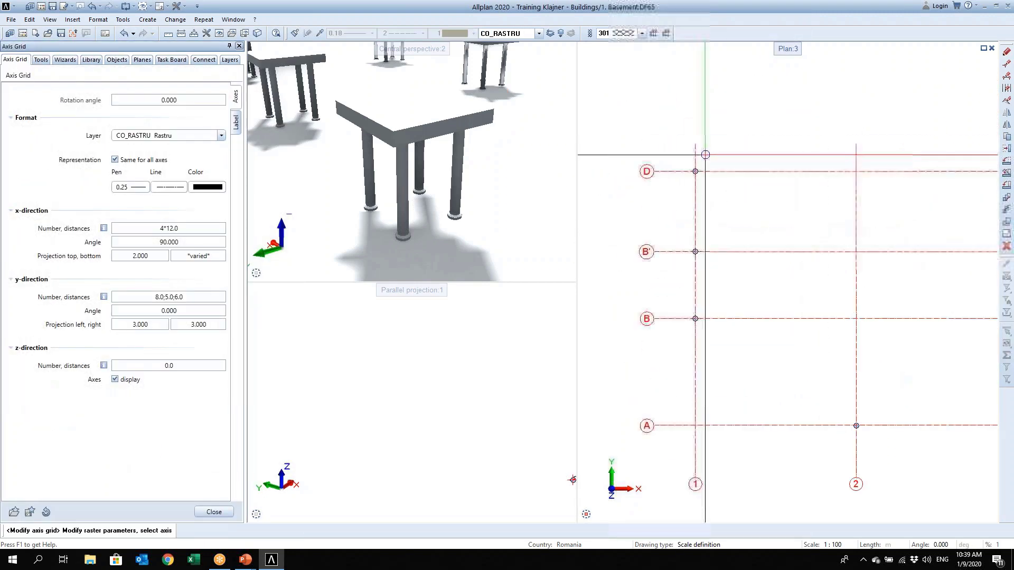
{"action": "scroll", "coordinate": [685, 185], "scroll_direction": "down", "scroll_amount": 2}
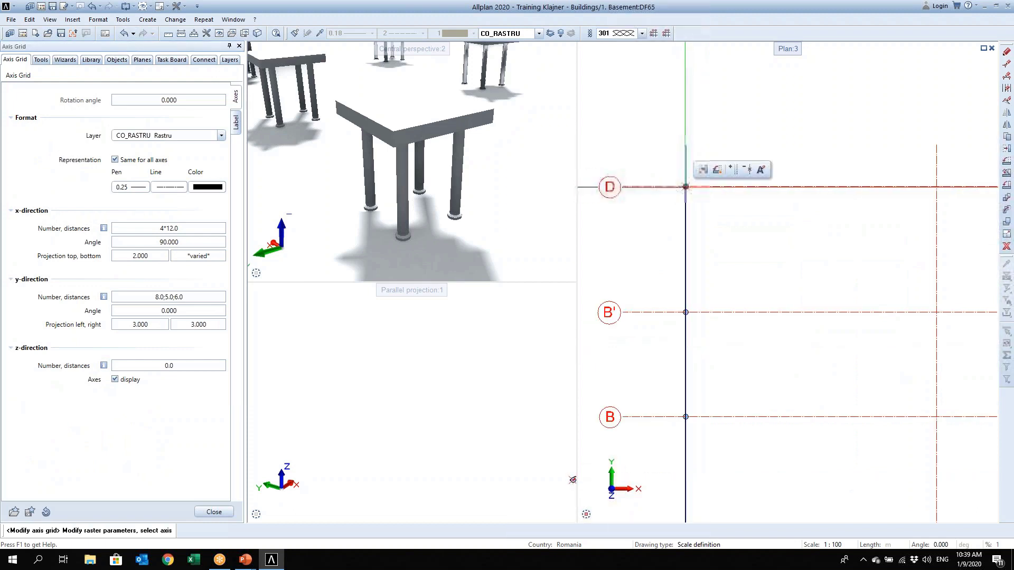
{"action": "left_click", "coordinate": [732, 172]}
{"action": "scroll", "coordinate": [760, 233], "scroll_direction": "down", "scroll_amount": 2}
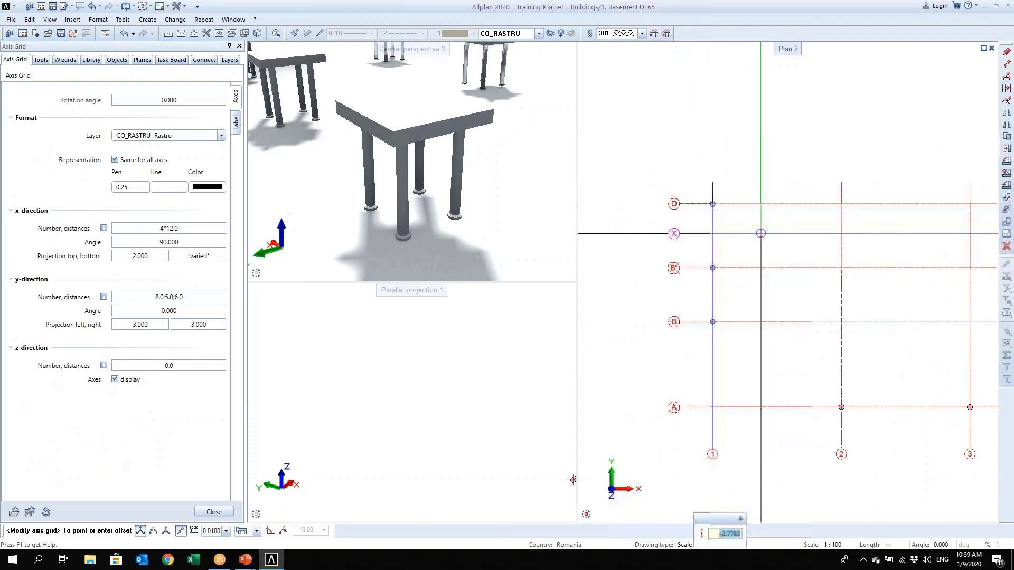
{"action": "left_click", "coordinate": [758, 232]}
{"action": "scroll", "coordinate": [746, 251], "scroll_direction": "down", "scroll_amount": 4}
{"action": "scroll", "coordinate": [834, 278], "scroll_direction": "up", "scroll_amount": 2}
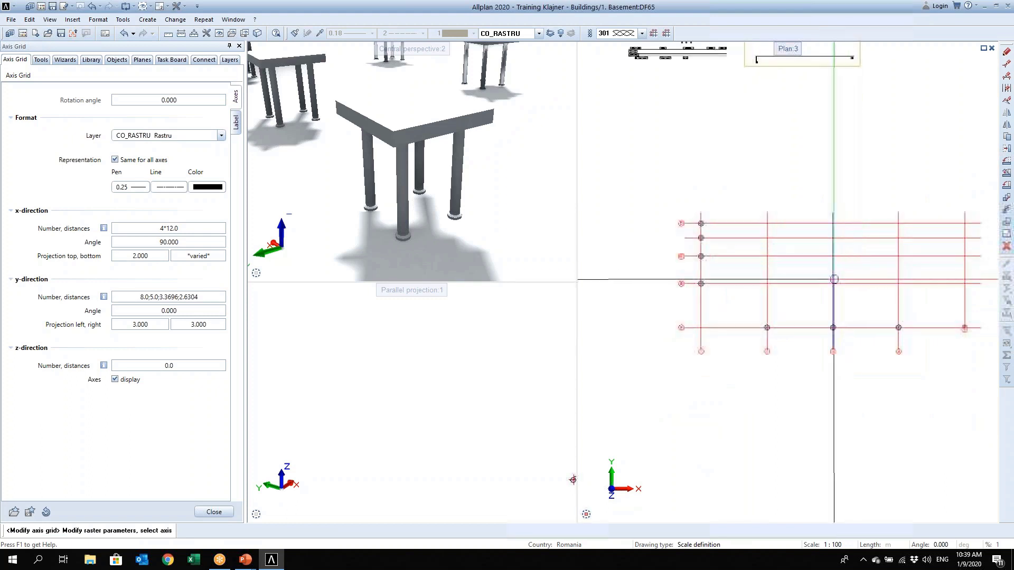
Insert an additional vertical axis between axes 2 and 3, about 6.28 m from axis 2
{"action": "scroll", "coordinate": [751, 303], "scroll_direction": "up", "scroll_amount": 1}
{"action": "left_click", "coordinate": [730, 312]}
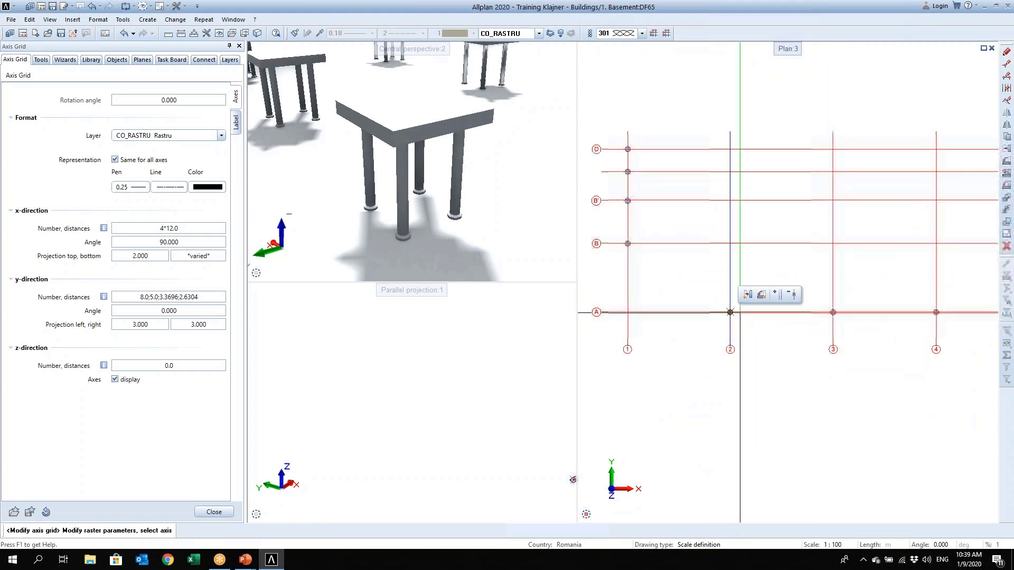
{"action": "left_click", "coordinate": [779, 298]}
{"action": "left_click", "coordinate": [783, 317]}
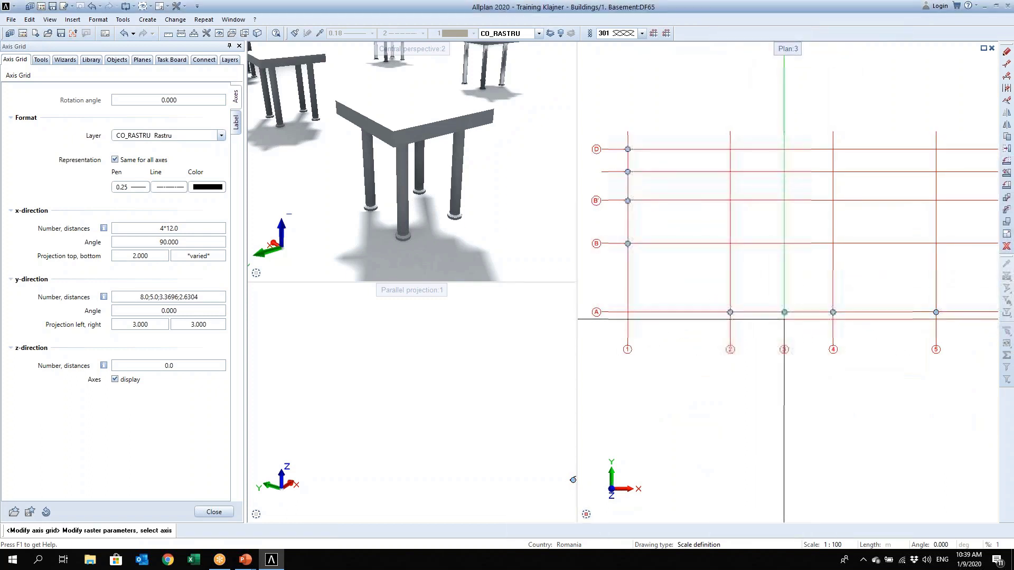
Rotate the inserted vertical axis 3 about its intersection with axis A by about 9°, leaning towards axis 2, and finish editing the grid
{"action": "scroll", "coordinate": [796, 322], "scroll_direction": "up", "scroll_amount": 1}
{"action": "scroll", "coordinate": [796, 322], "scroll_direction": "up", "scroll_amount": 2}
{"action": "left_click", "coordinate": [773, 302]}
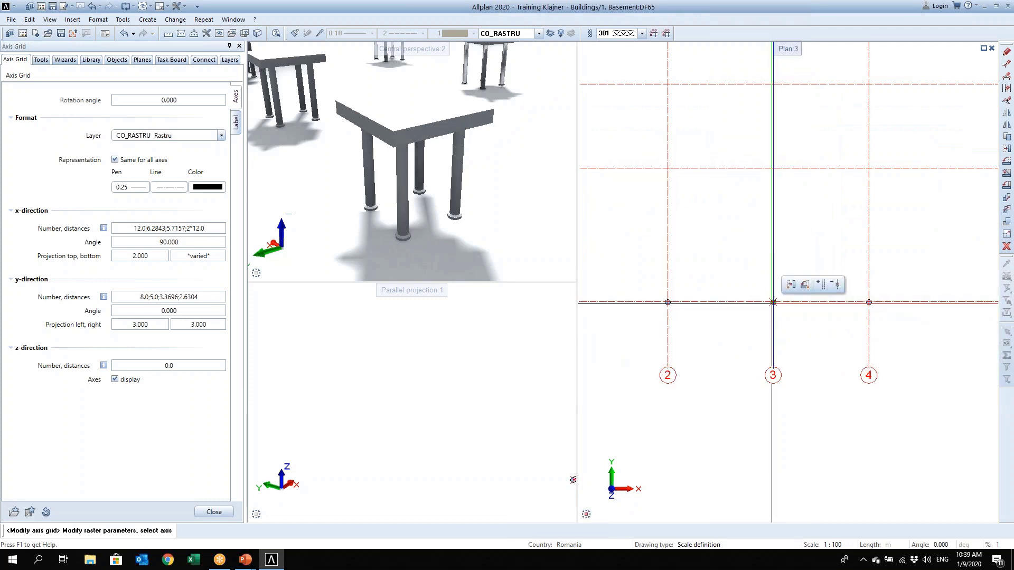
{"action": "left_click", "coordinate": [805, 285]}
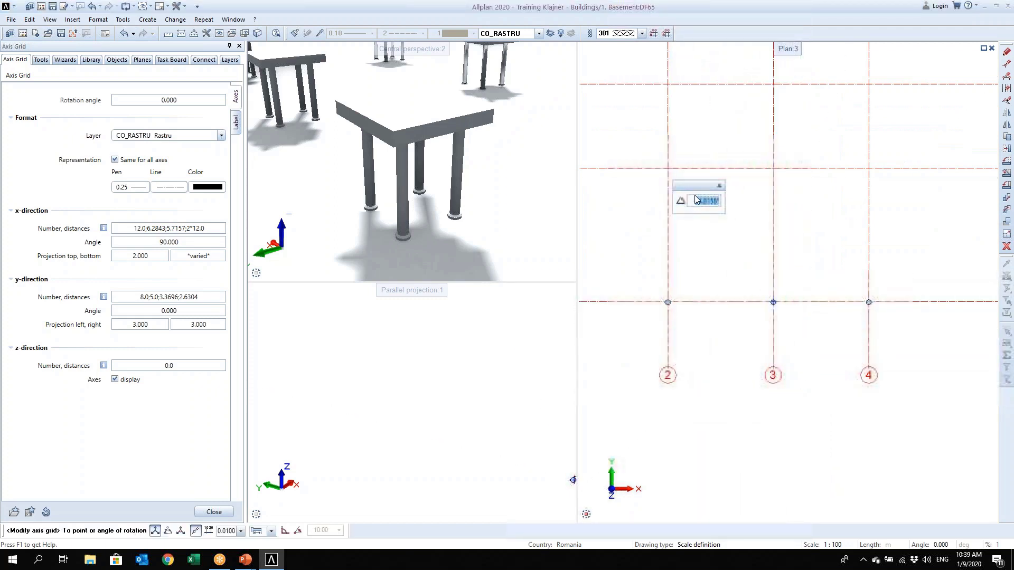
{"action": "scroll", "coordinate": [773, 302], "scroll_direction": "down", "scroll_amount": 3}
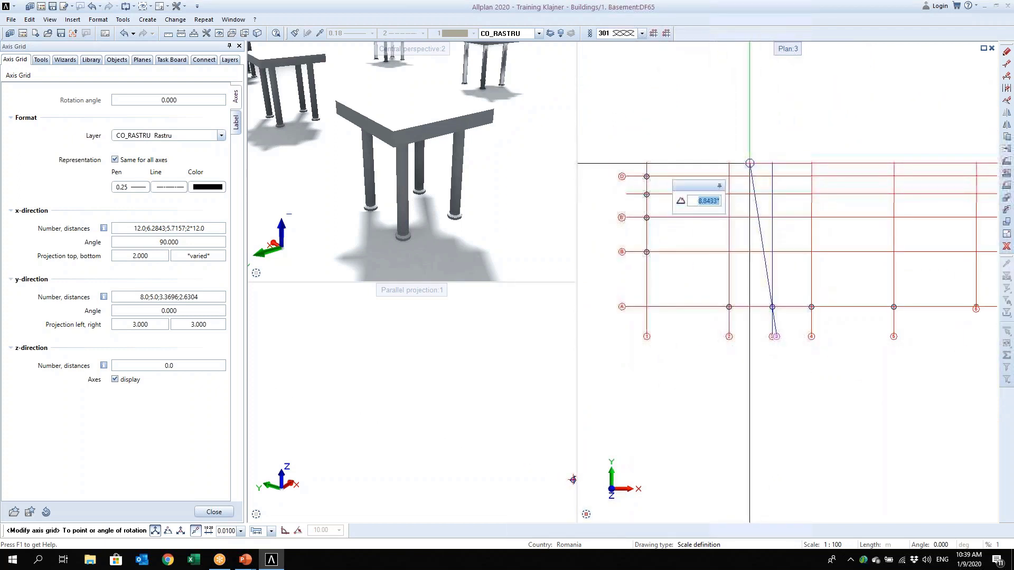
{"action": "left_click", "coordinate": [772, 305]}
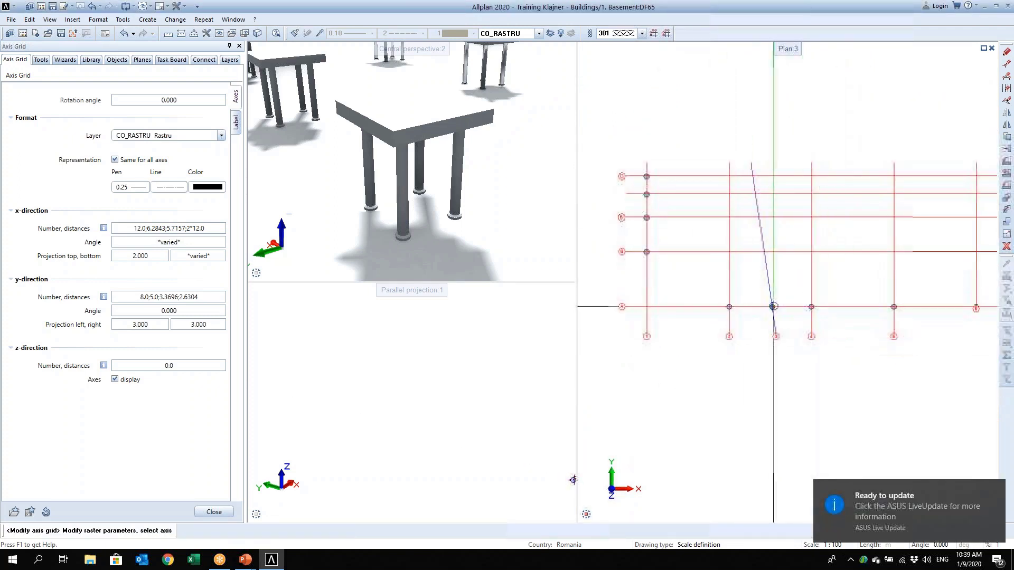
{"action": "scroll", "coordinate": [761, 298], "scroll_direction": "up", "scroll_amount": 2}
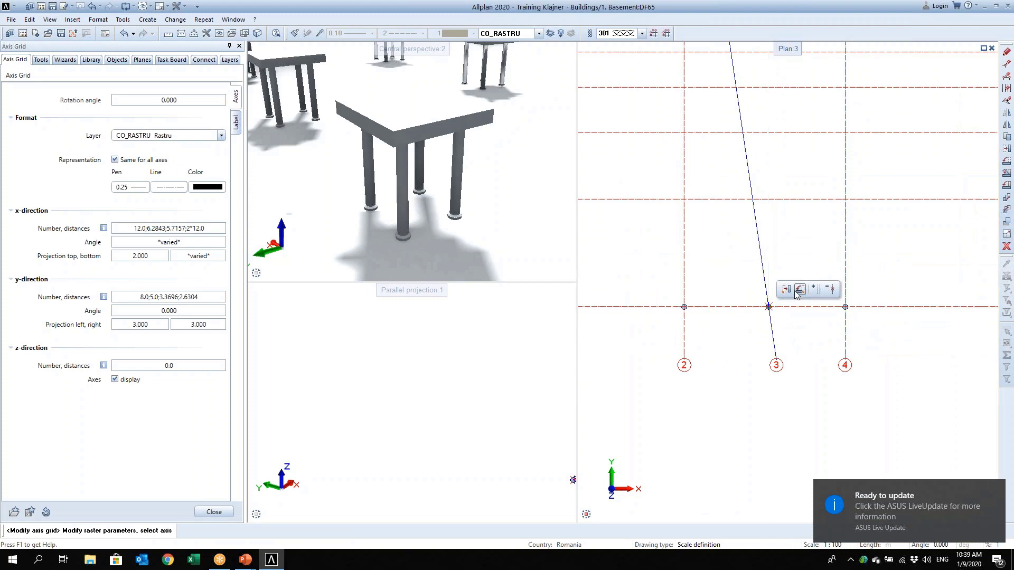
{"action": "key", "text": "Escape"}
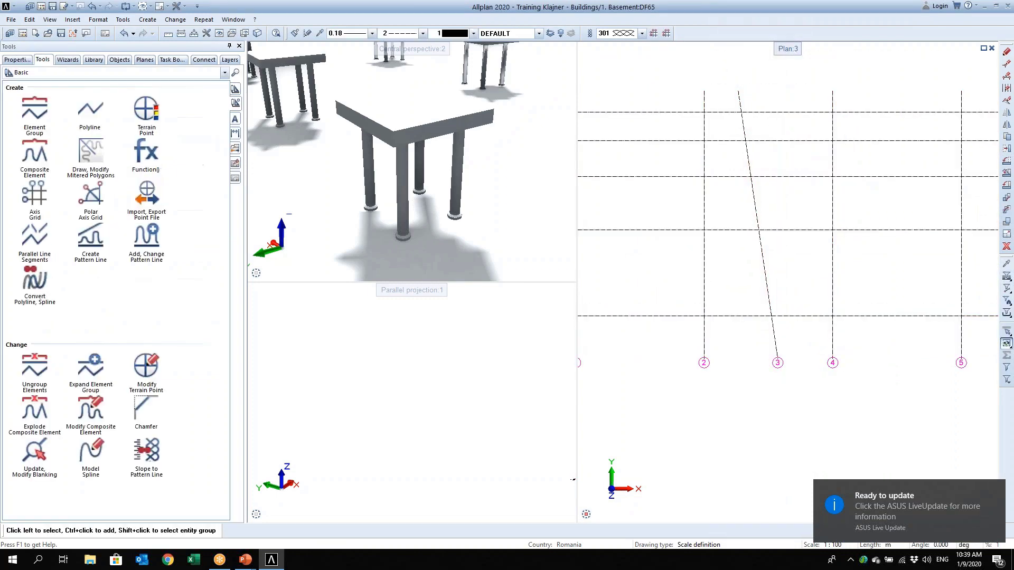
{"action": "scroll", "coordinate": [760, 370], "scroll_direction": "down", "scroll_amount": 2}
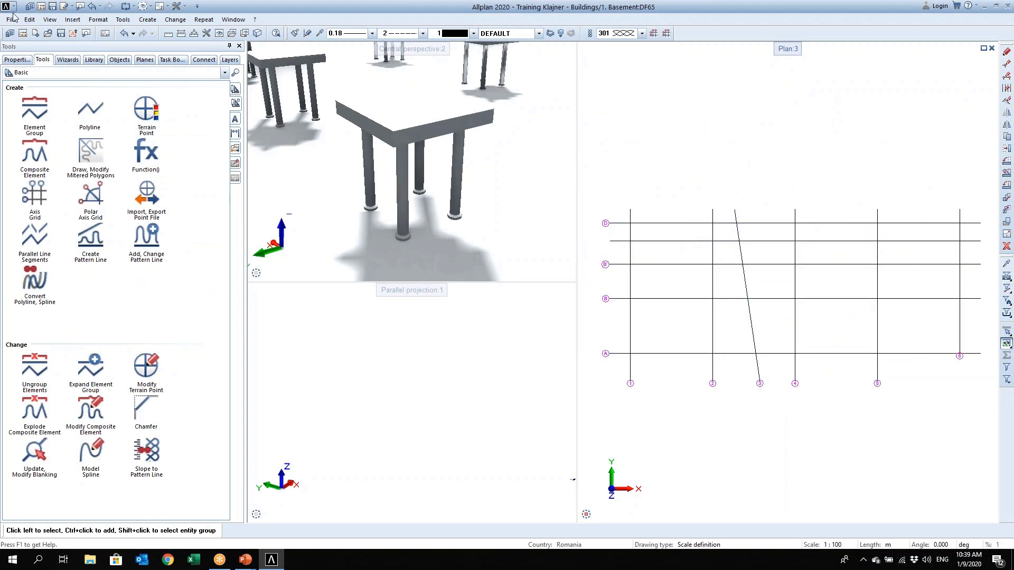
Bring up the Views, Sections, Details toolset and look through its two groups of view and section tools
{"action": "left_click", "coordinate": [225, 73]}
{"action": "left_click", "coordinate": [130, 136]}
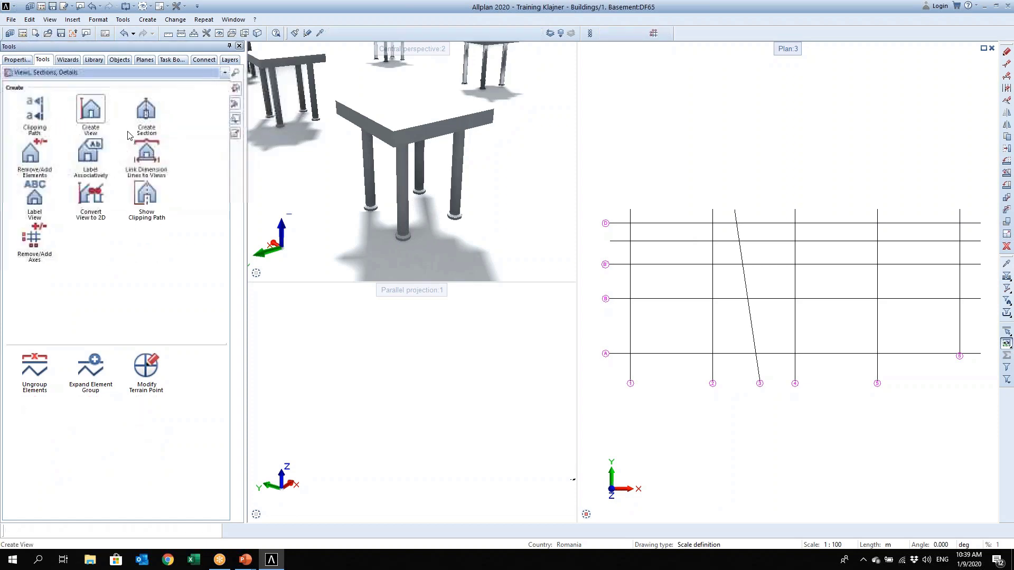
{"action": "left_click", "coordinate": [232, 109]}
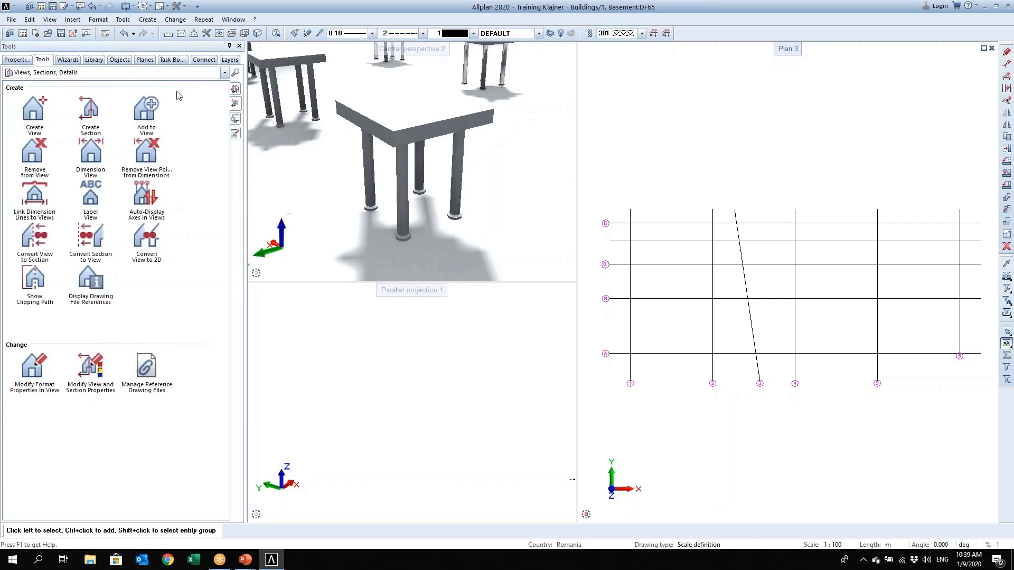
{"action": "left_click", "coordinate": [233, 89]}
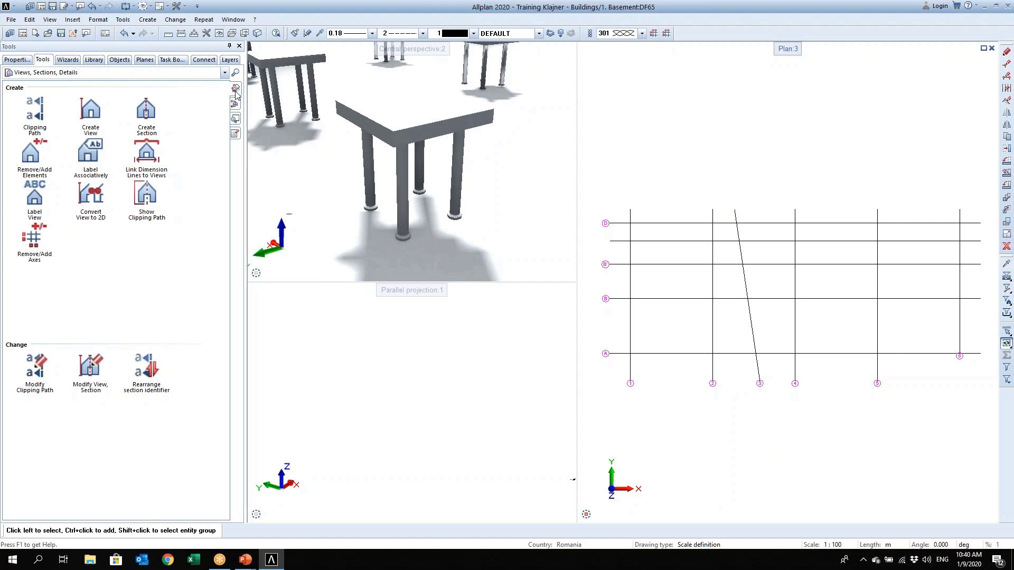
{"action": "scroll", "coordinate": [697, 266], "scroll_direction": "down", "scroll_amount": 6}
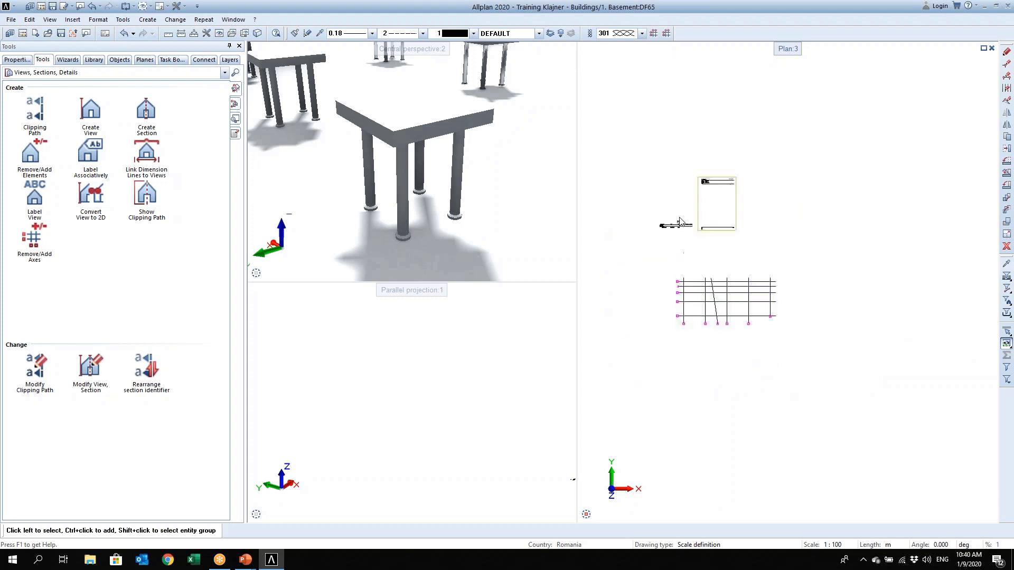
{"action": "scroll", "coordinate": [678, 224], "scroll_direction": "up", "scroll_amount": 8}
{"action": "scroll", "coordinate": [704, 205], "scroll_direction": "up", "scroll_amount": 2}
{"action": "scroll", "coordinate": [686, 317], "scroll_direction": "down", "scroll_amount": 5}
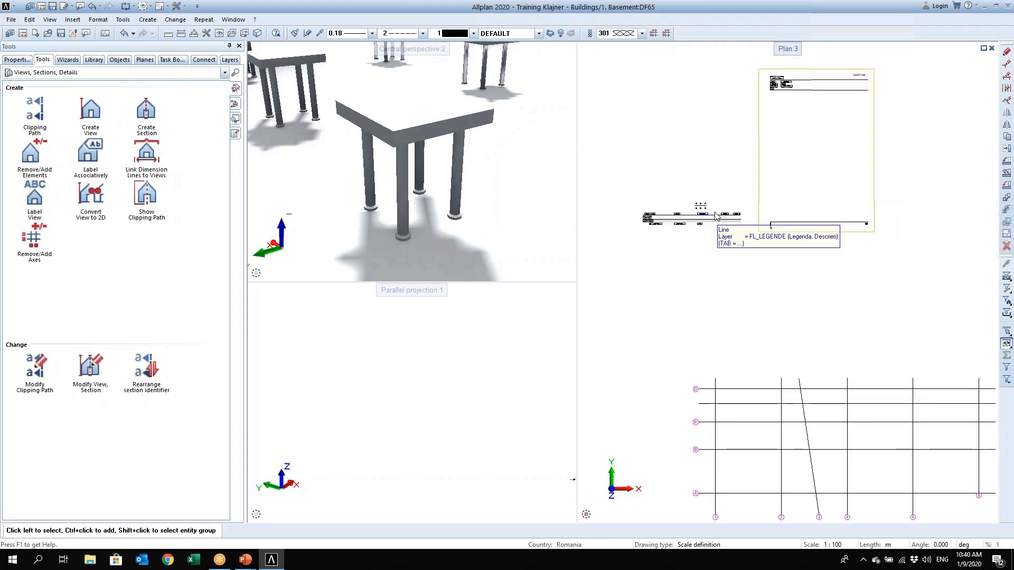
{"action": "scroll", "coordinate": [680, 213], "scroll_direction": "up", "scroll_amount": 4}
{"action": "scroll", "coordinate": [680, 213], "scroll_direction": "up", "scroll_amount": 3}
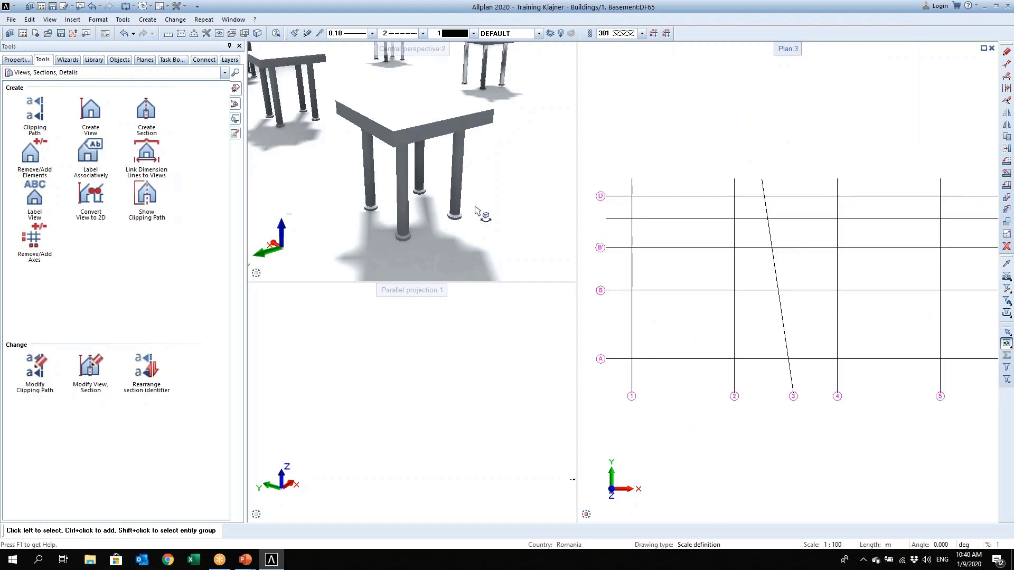
{"action": "middle_click_drag", "start_coordinate": [722, 240], "coordinate": [715, 226]}
{"action": "scroll", "coordinate": [714, 226], "scroll_direction": "down", "scroll_amount": 1}
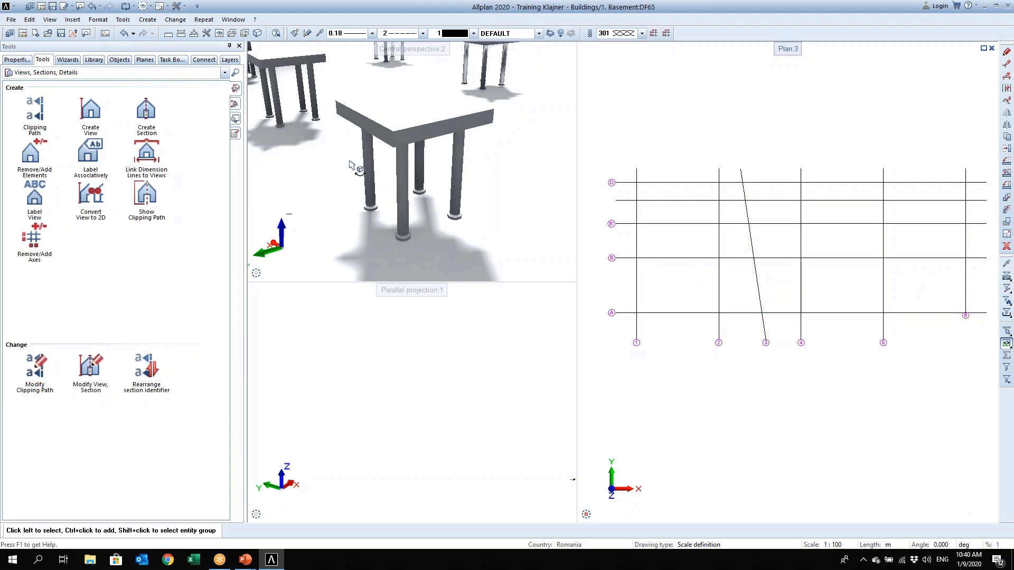
{"action": "left_click", "coordinate": [760, 301]}
{"action": "scroll", "coordinate": [750, 287], "scroll_direction": "down", "scroll_amount": 1}
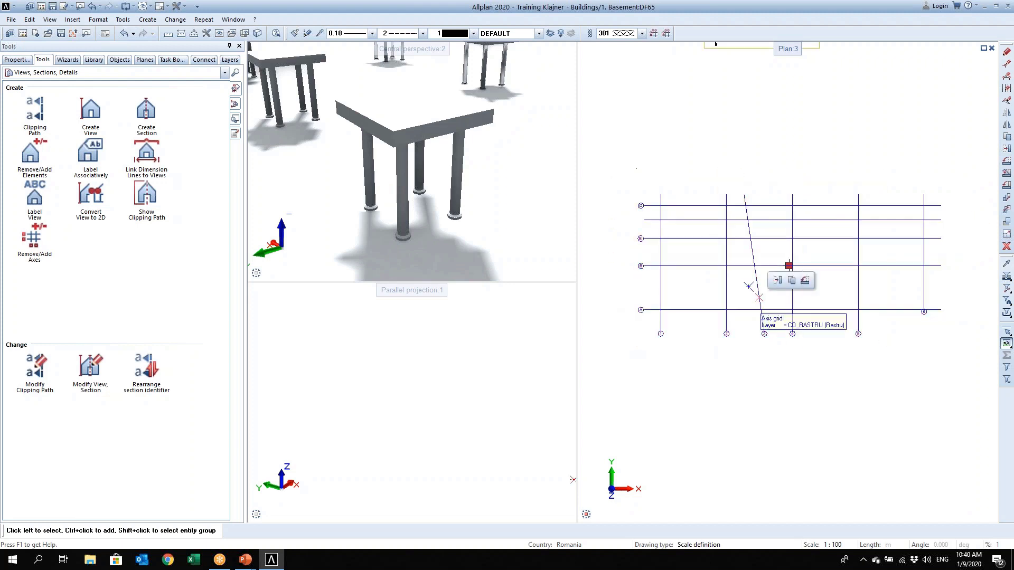
{"action": "middle_click_drag", "start_coordinate": [806, 302], "coordinate": [774, 310]}
{"action": "scroll", "coordinate": [775, 311], "scroll_direction": "up", "scroll_amount": 1}
{"action": "key", "text": "Escape"}
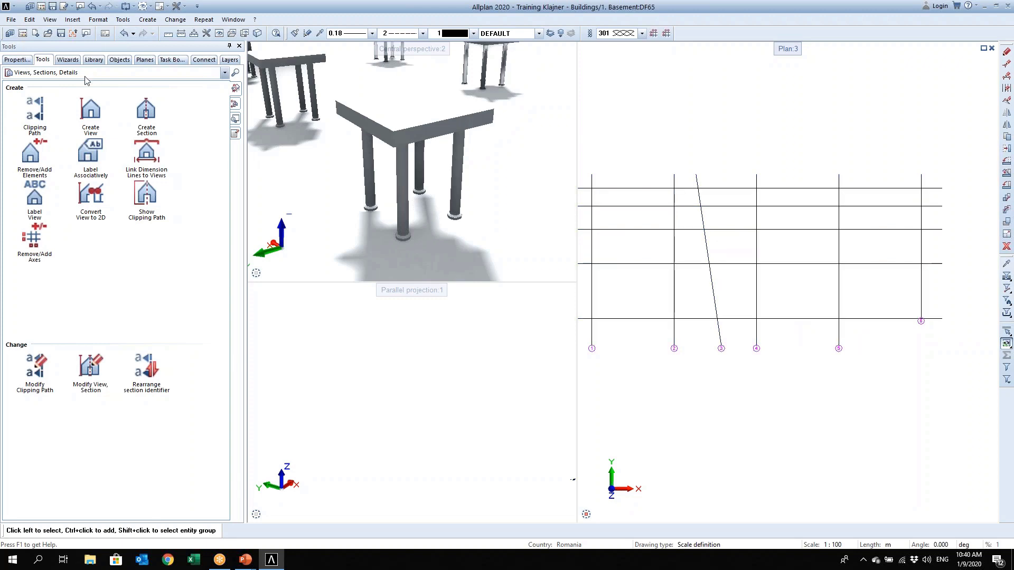
{"action": "left_click", "coordinate": [207, 72]}
{"action": "left_click", "coordinate": [80, 88]}
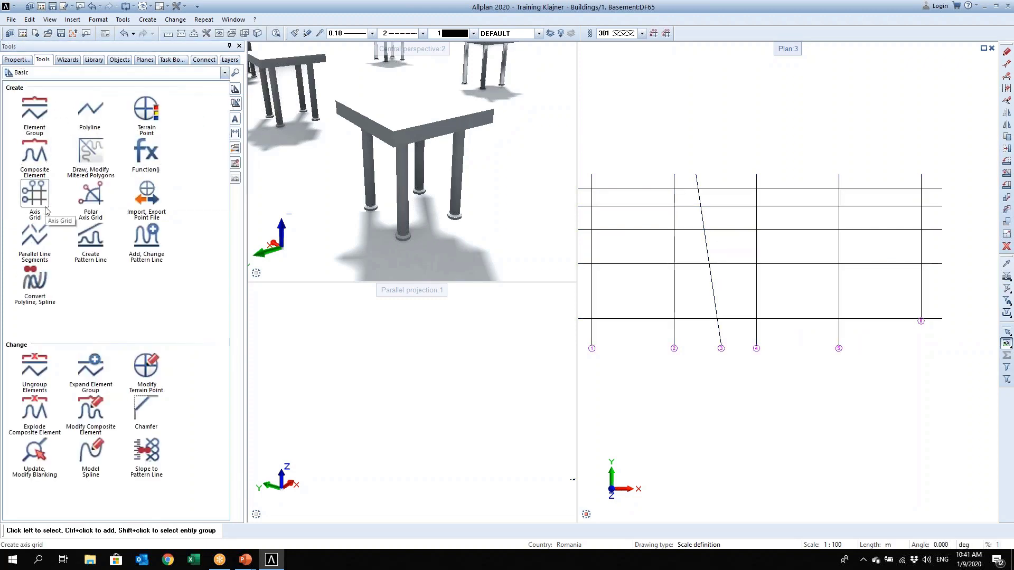
{"action": "middle_click_drag", "start_coordinate": [660, 267], "coordinate": [709, 264]}
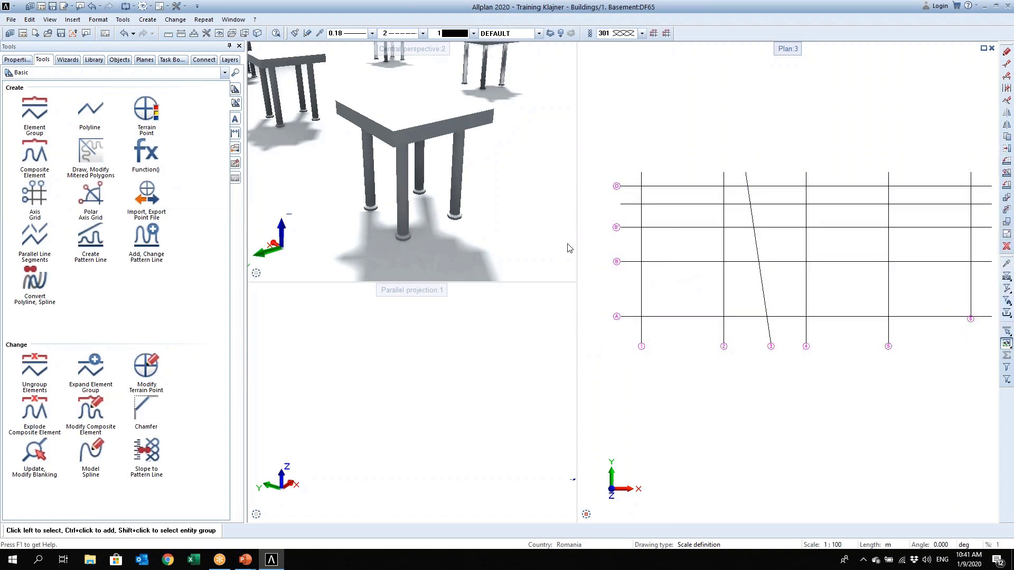
Place three architectural columns at the grid intersections of axes D and 1, B' and 2, and B and 1
{"action": "left_click", "coordinate": [145, 73]}
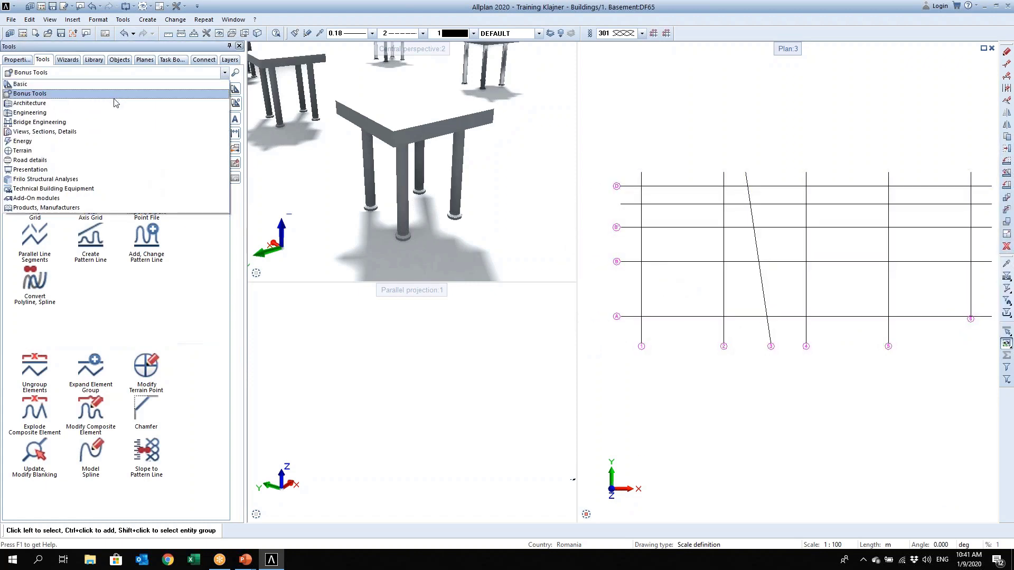
{"action": "left_click", "coordinate": [115, 95]}
{"action": "left_click", "coordinate": [103, 75]}
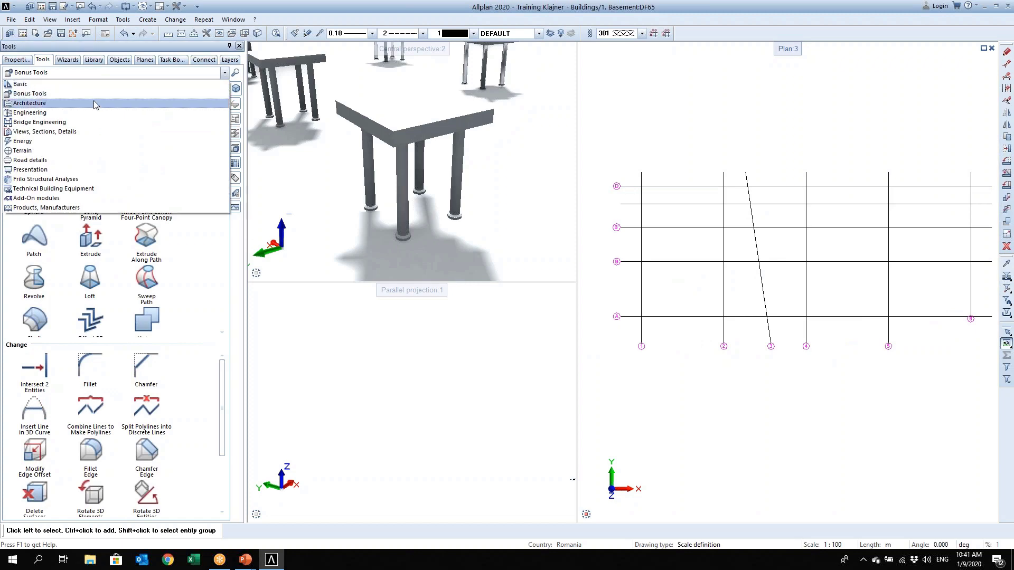
{"action": "left_click", "coordinate": [94, 101]}
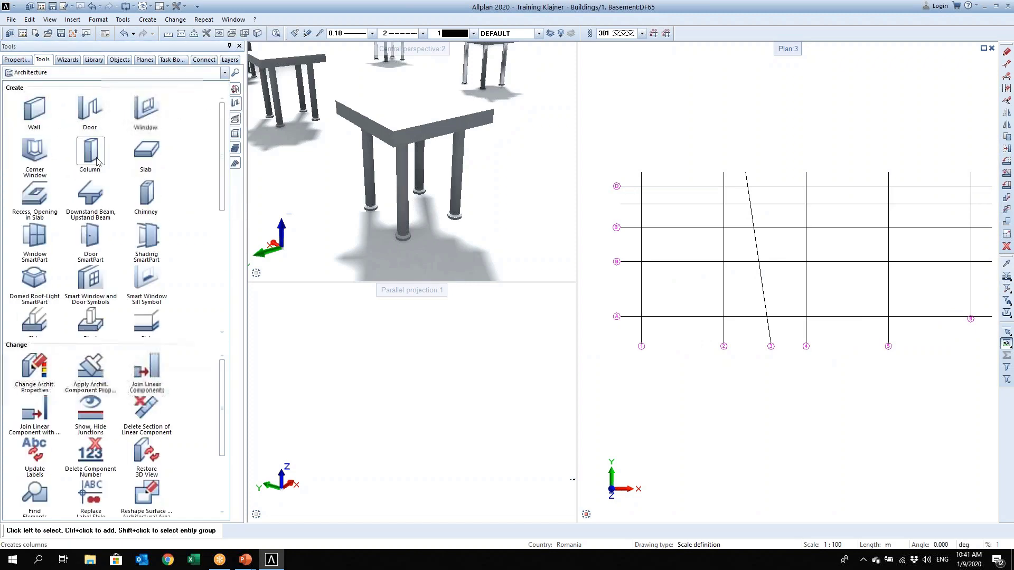
{"action": "left_click", "coordinate": [90, 153]}
{"action": "scroll", "coordinate": [650, 185], "scroll_direction": "up", "scroll_amount": 3}
{"action": "left_click", "coordinate": [628, 184]}
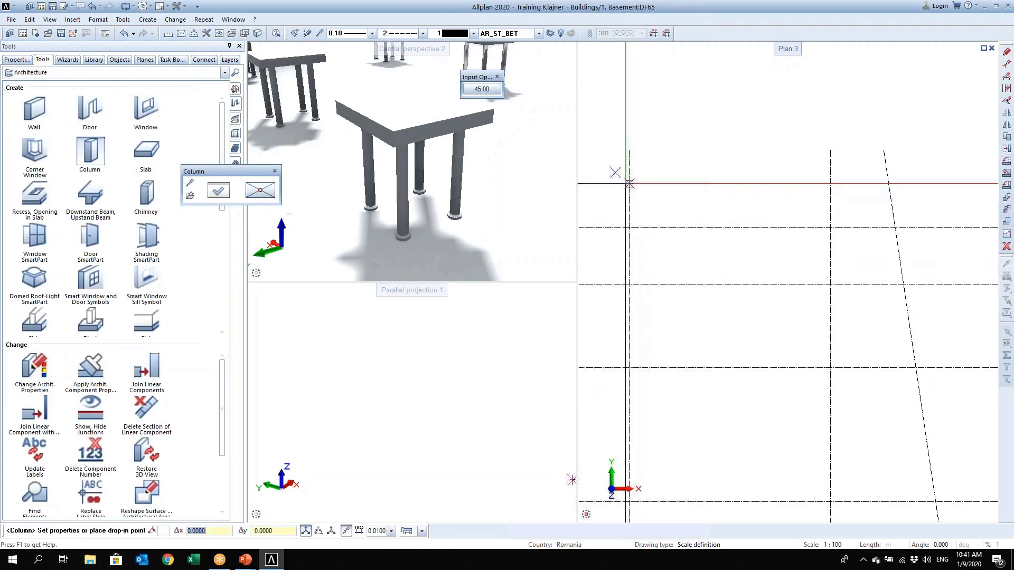
{"action": "left_click", "coordinate": [830, 284]}
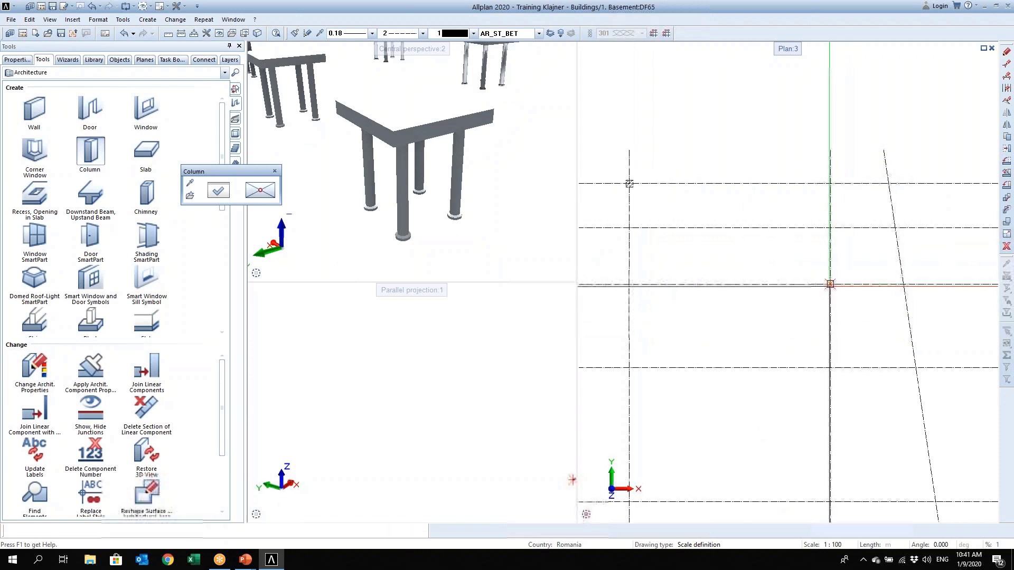
{"action": "left_click", "coordinate": [628, 367]}
{"action": "scroll", "coordinate": [652, 329], "scroll_direction": "down", "scroll_amount": 3}
{"action": "key", "text": "Escape"}
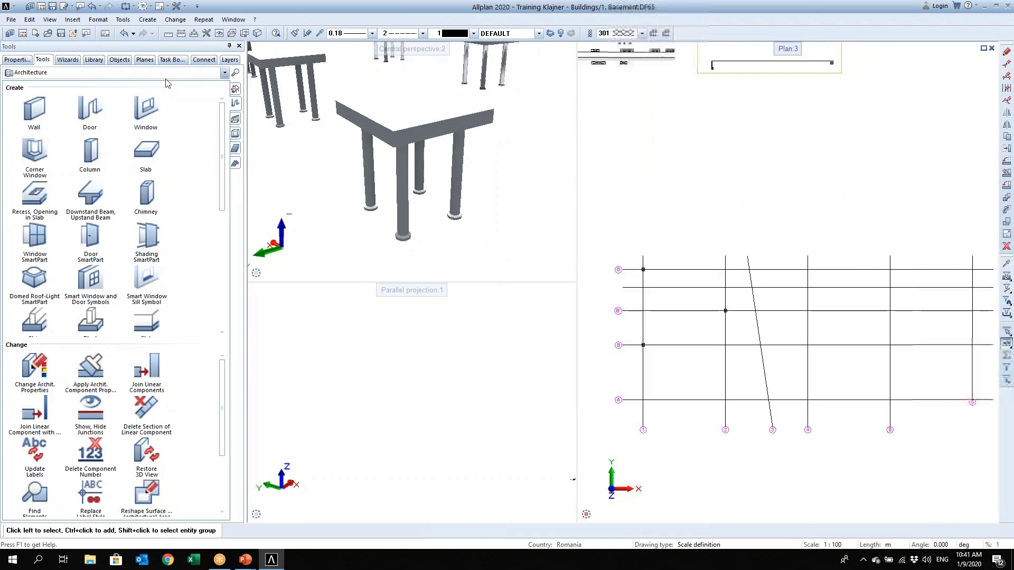
Create a section with identifier 1, its clipping path enclosing axis 1 and its two columns, viewed from outside the grid towards axis 2
{"action": "left_click", "coordinate": [224, 73]}
{"action": "left_click", "coordinate": [147, 129]}
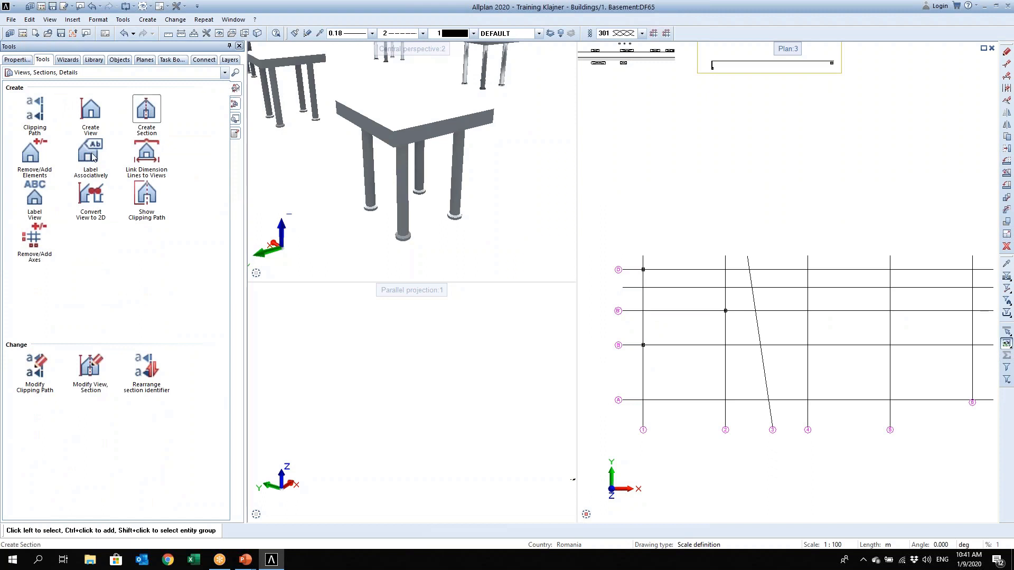
{"action": "left_click", "coordinate": [146, 110]}
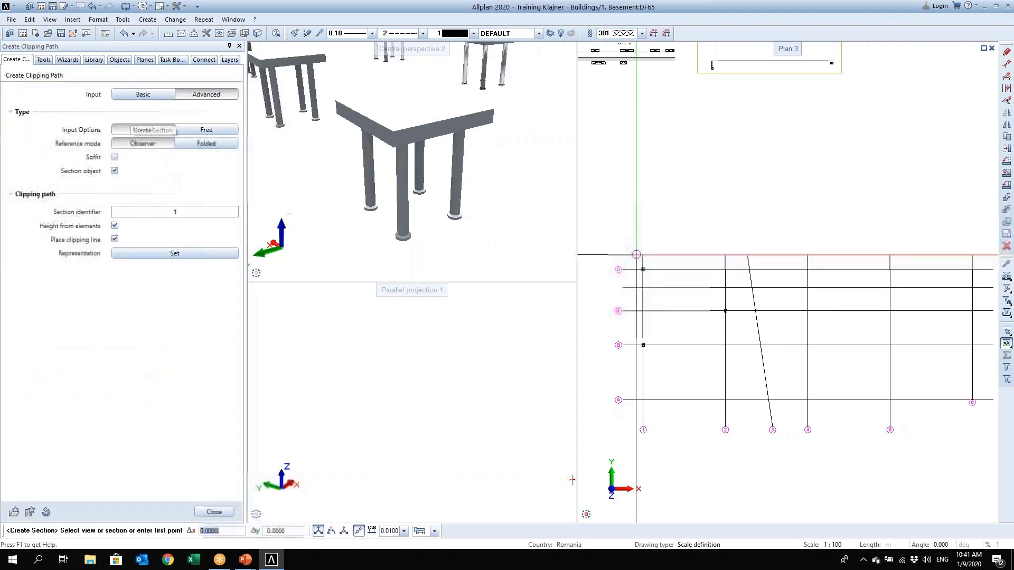
{"action": "left_click", "coordinate": [633, 247]}
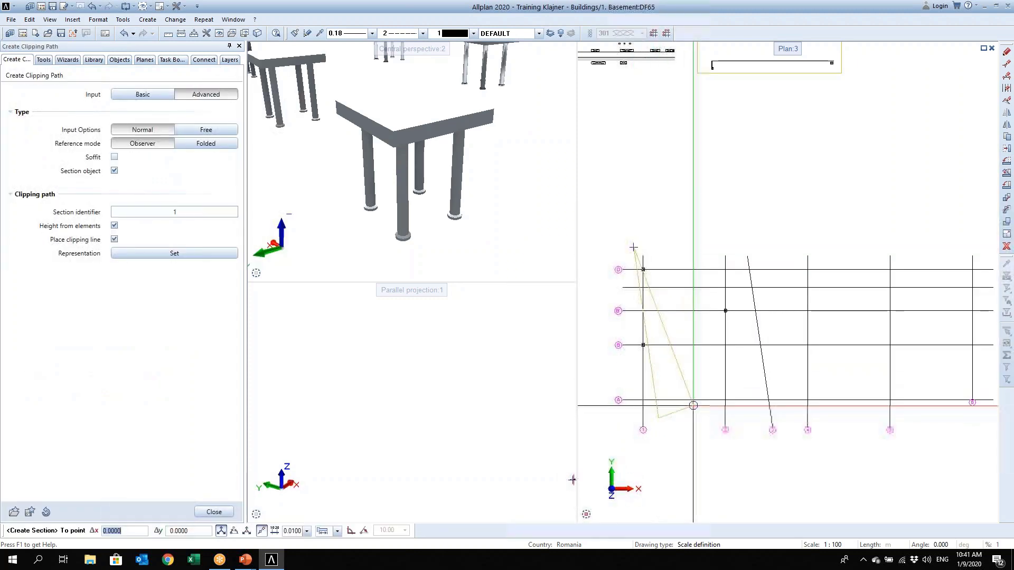
{"action": "key", "text": "Escape"}
{"action": "left_click", "coordinate": [598, 352]}
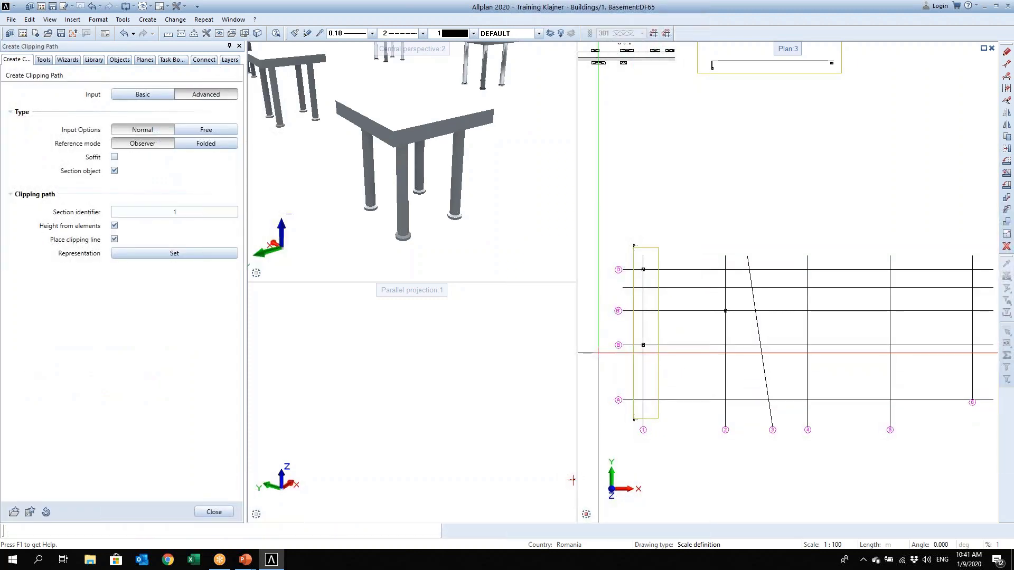
Place the generated section below the axis grid and position its axis labels beneath the columns
{"action": "scroll", "coordinate": [628, 283], "scroll_direction": "down", "scroll_amount": 1}
{"action": "scroll", "coordinate": [681, 434], "scroll_direction": "up", "scroll_amount": 1}
{"action": "left_click", "coordinate": [672, 417]}
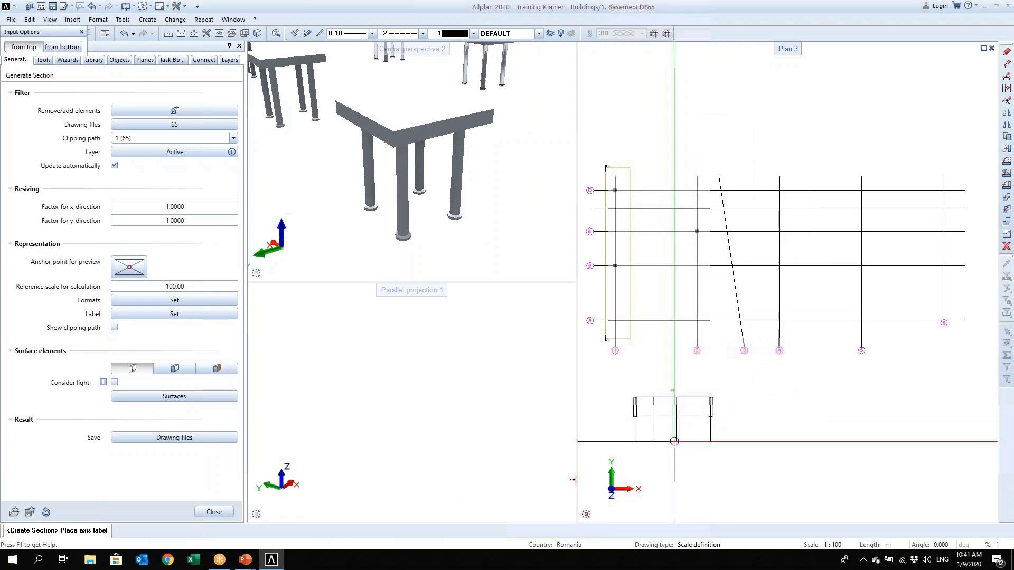
{"action": "left_click", "coordinate": [675, 441]}
{"action": "scroll", "coordinate": [675, 452], "scroll_direction": "up", "scroll_amount": 2}
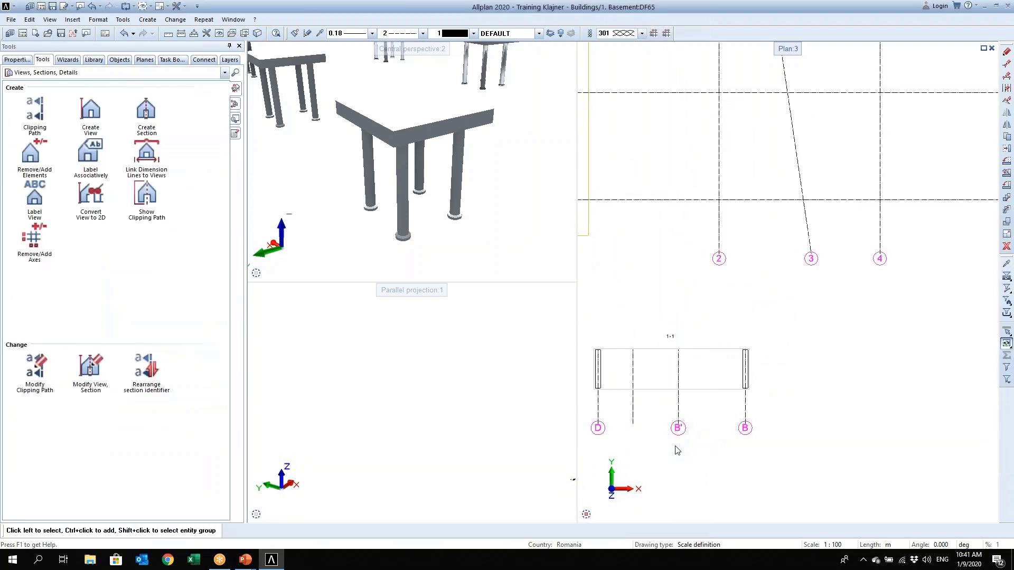
{"action": "scroll", "coordinate": [687, 417], "scroll_direction": "up", "scroll_amount": 2}
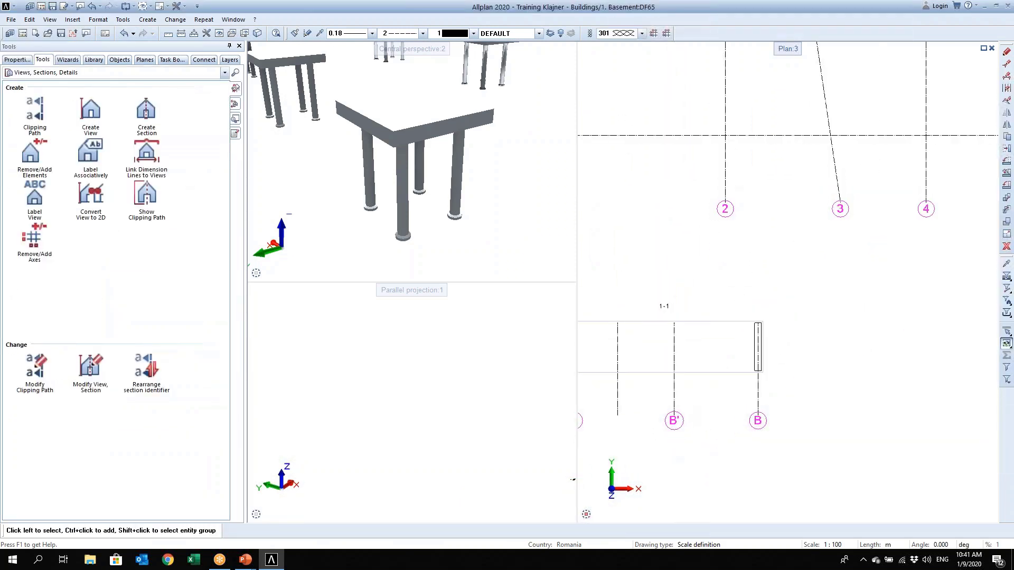
{"action": "scroll", "coordinate": [687, 404], "scroll_direction": "down", "scroll_amount": 1}
{"action": "middle_click_drag", "start_coordinate": [706, 400], "coordinate": [722, 393]}
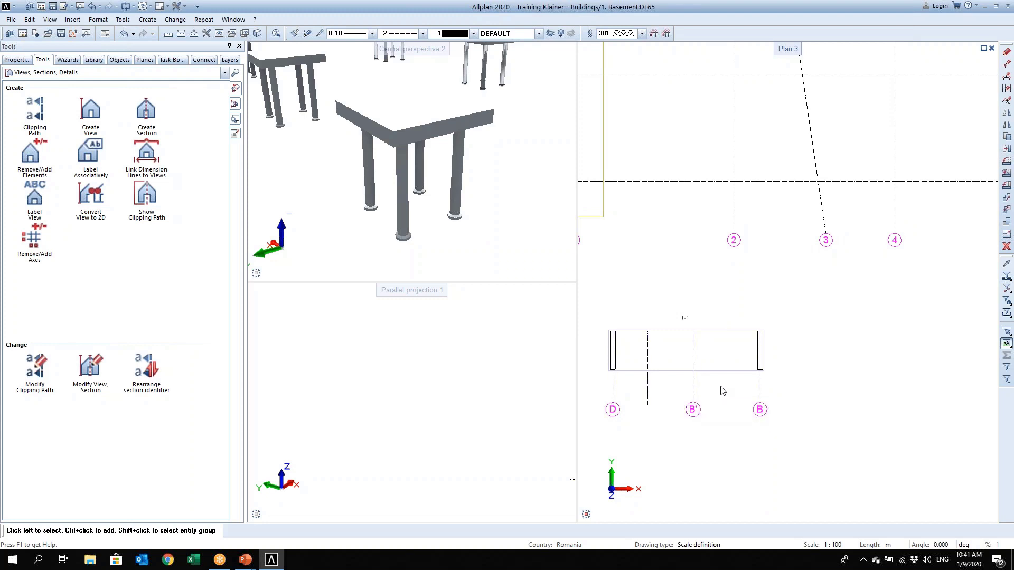
{"action": "scroll", "coordinate": [693, 391], "scroll_direction": "down", "scroll_amount": 3}
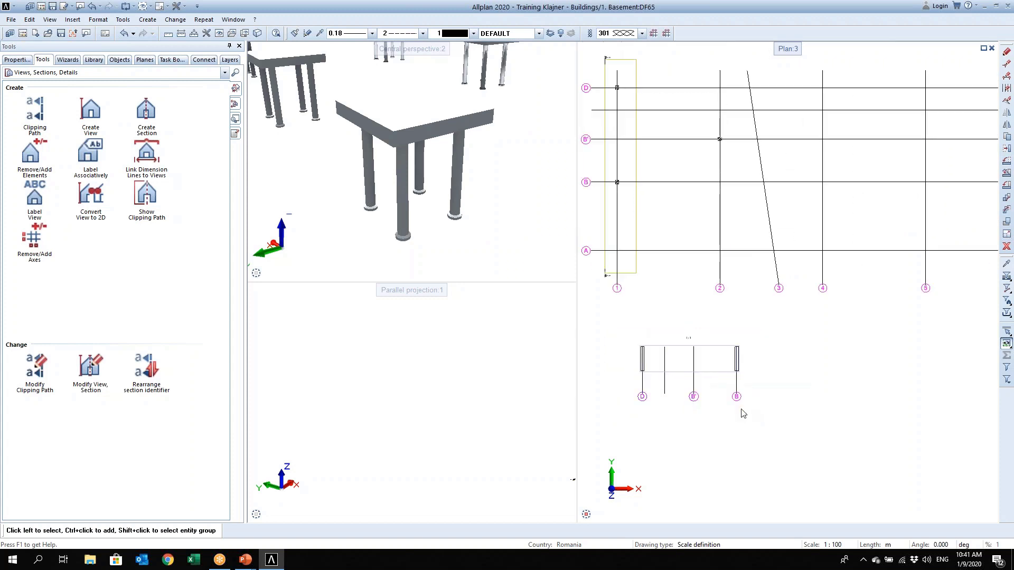
Place a 2D axis grid with the current dialog settings in the free area below and beside the generated section
{"action": "left_click", "coordinate": [654, 35]}
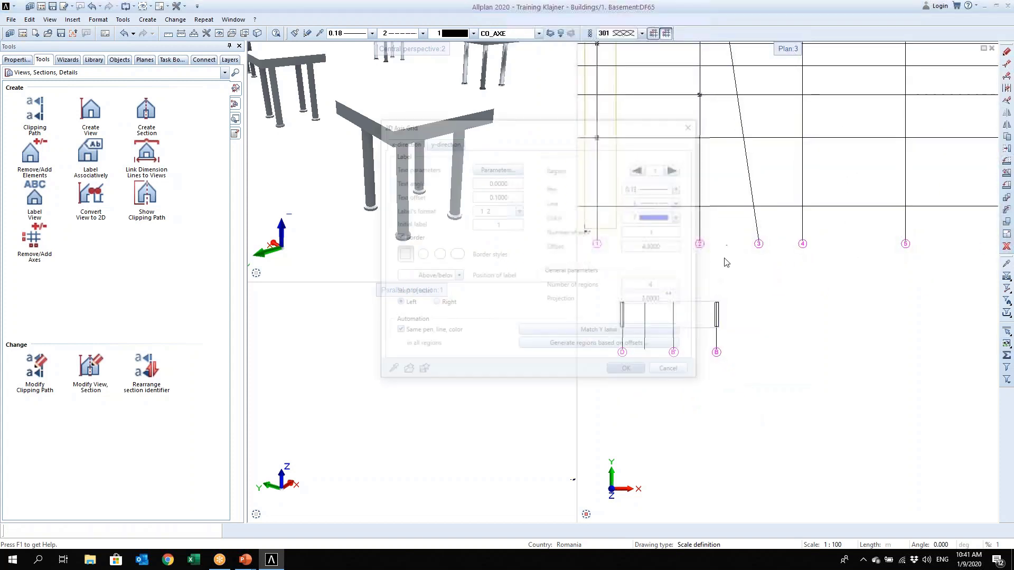
{"action": "left_click", "coordinate": [629, 373]}
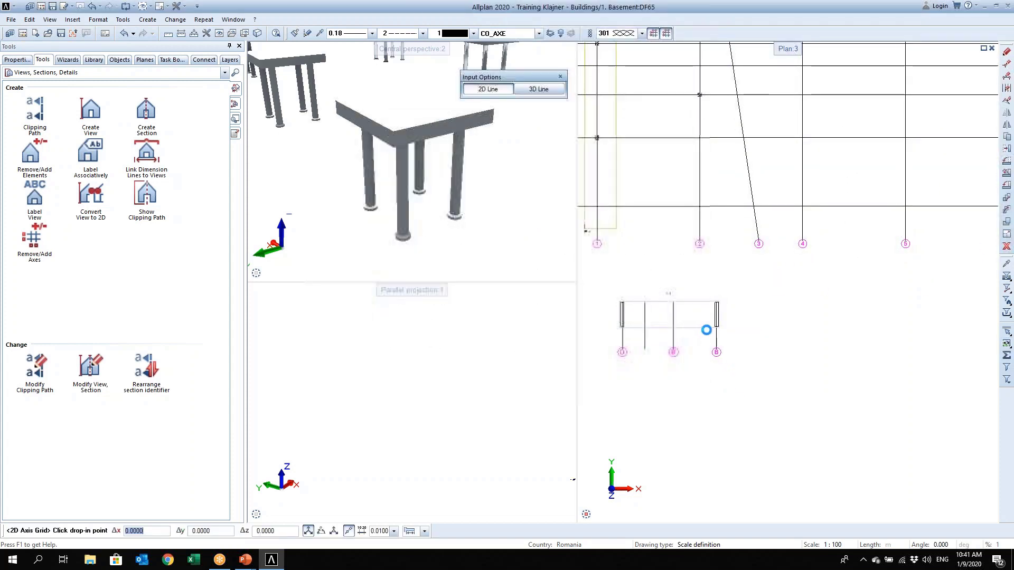
{"action": "scroll", "coordinate": [687, 343], "scroll_direction": "down", "scroll_amount": 3}
{"action": "left_click", "coordinate": [780, 393]}
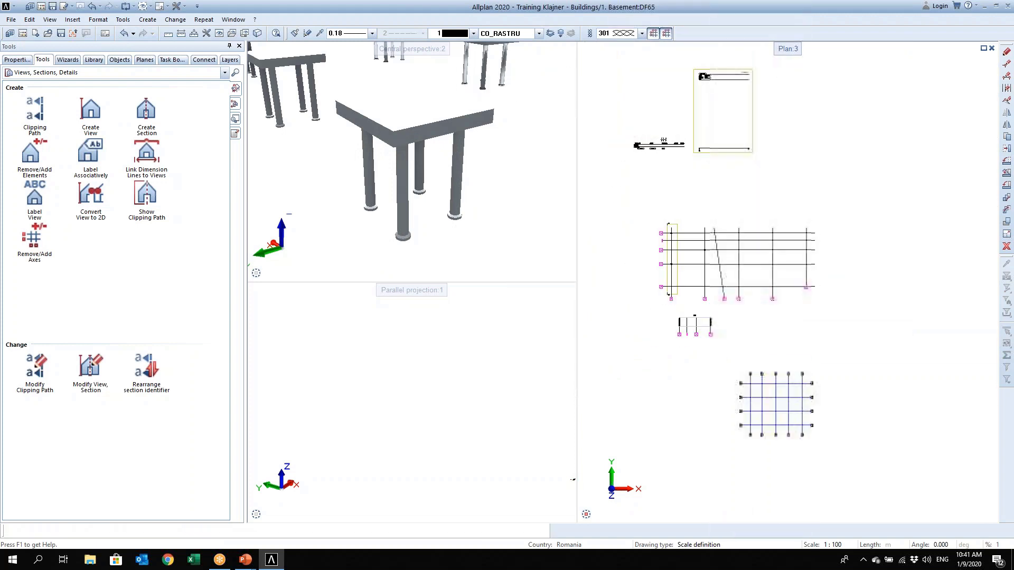
{"action": "scroll", "coordinate": [768, 401], "scroll_direction": "up", "scroll_amount": 2}
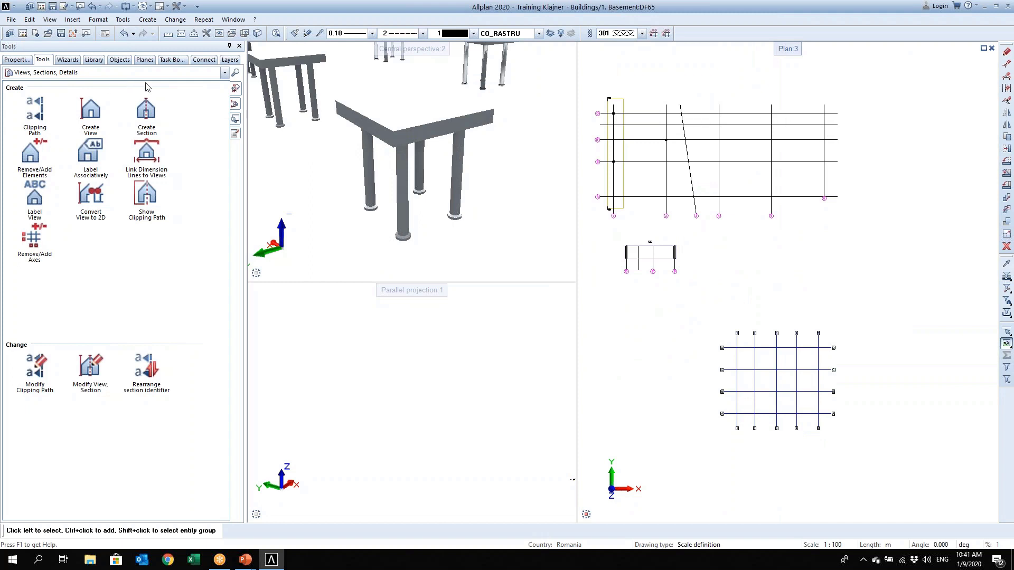
{"action": "scroll", "coordinate": [707, 241], "scroll_direction": "up", "scroll_amount": 1}
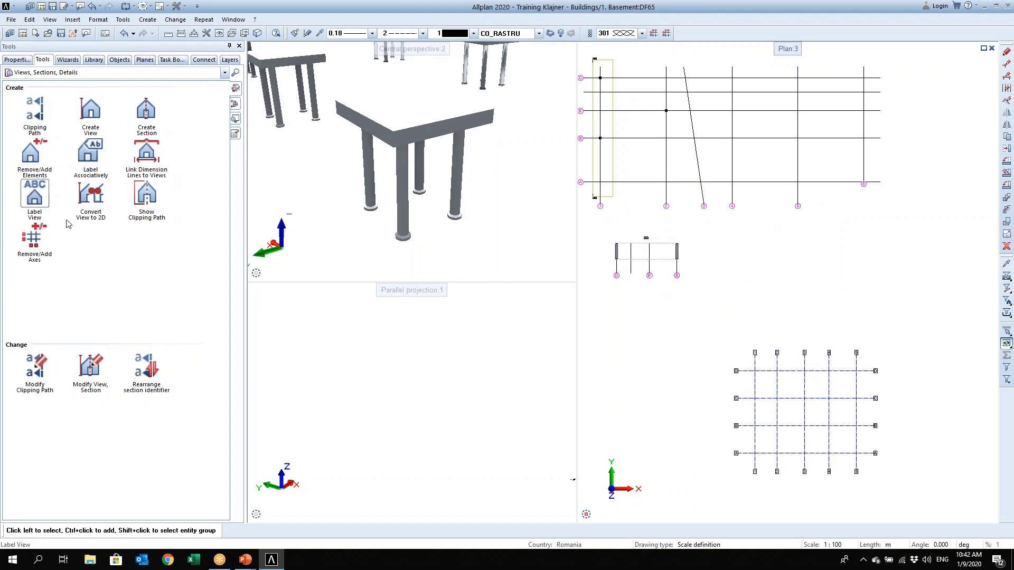
Try to create a section with the Create Section tool of the Reinforcement Views group
{"action": "left_click", "coordinate": [236, 88]}
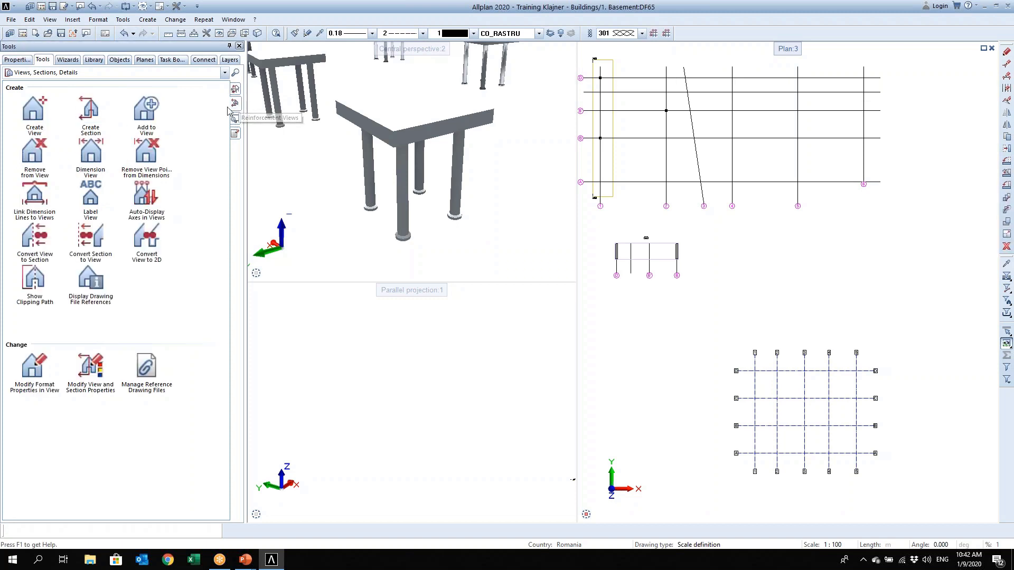
{"action": "left_click", "coordinate": [90, 113]}
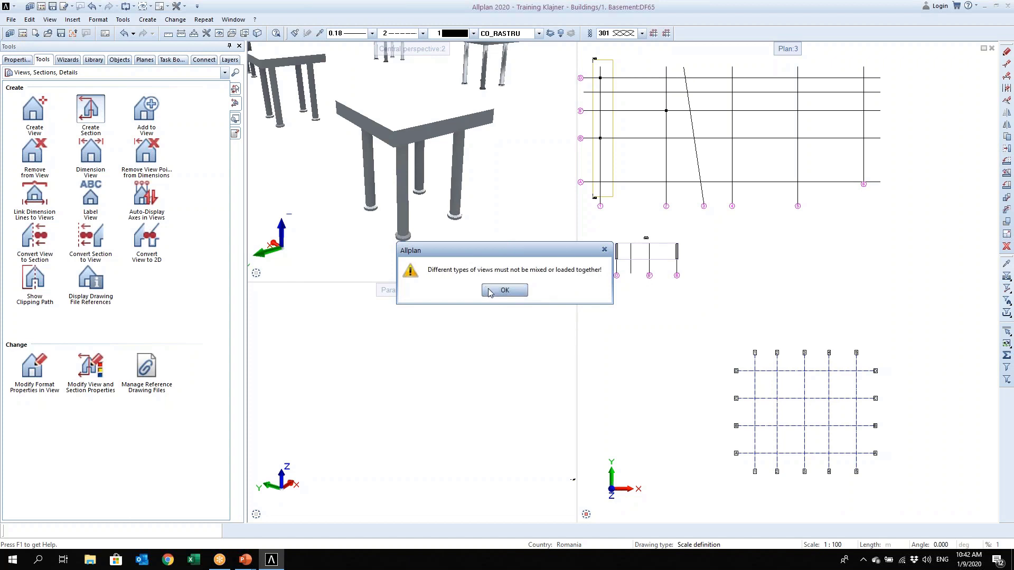
{"action": "left_click", "coordinate": [504, 290]}
Delete the generated section and the 2D axis grid below the plan's axis grid
{"action": "left_click", "coordinate": [1005, 245]}
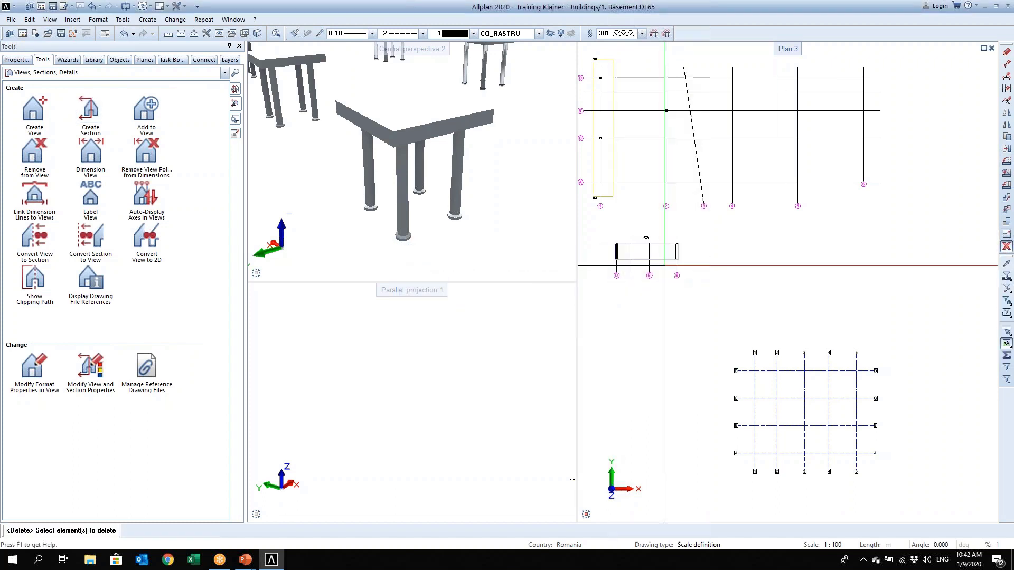
{"action": "scroll", "coordinate": [591, 222], "scroll_direction": "down", "scroll_amount": 2}
{"action": "left_click_drag", "start_coordinate": [593, 222], "coordinate": [855, 422]}
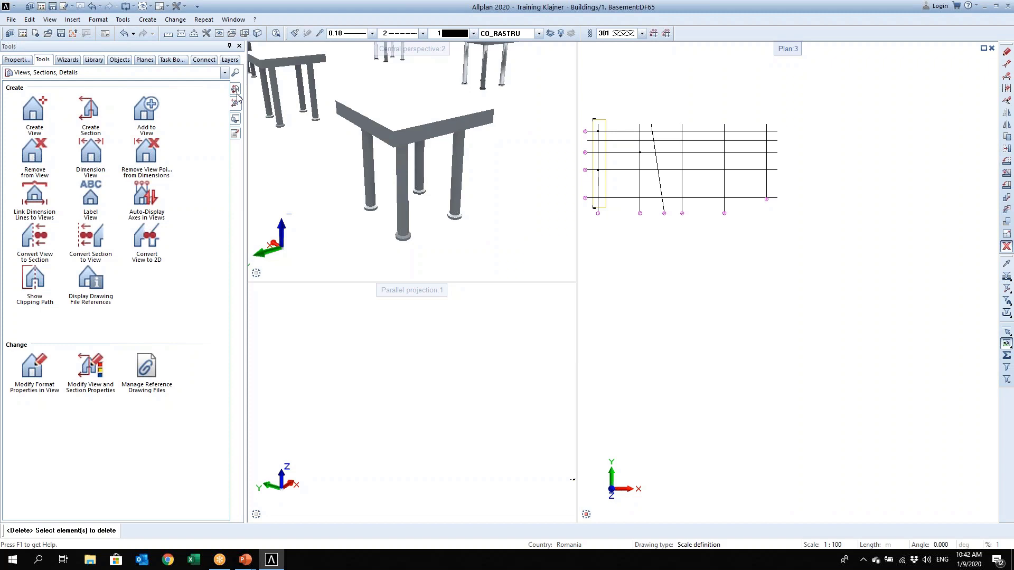
{"action": "key", "text": "Escape"}
Switch the available tools to the Basic toolset containing Axis Grid and Polar Axis Grid
{"action": "left_click", "coordinate": [224, 72]}
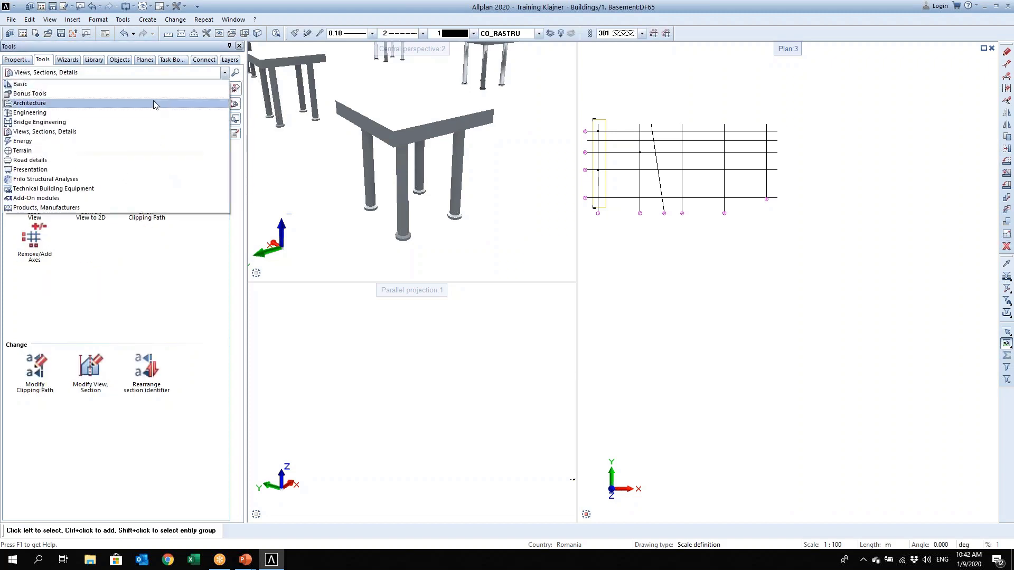
{"action": "left_click", "coordinate": [153, 100]}
{"action": "left_click", "coordinate": [169, 70]}
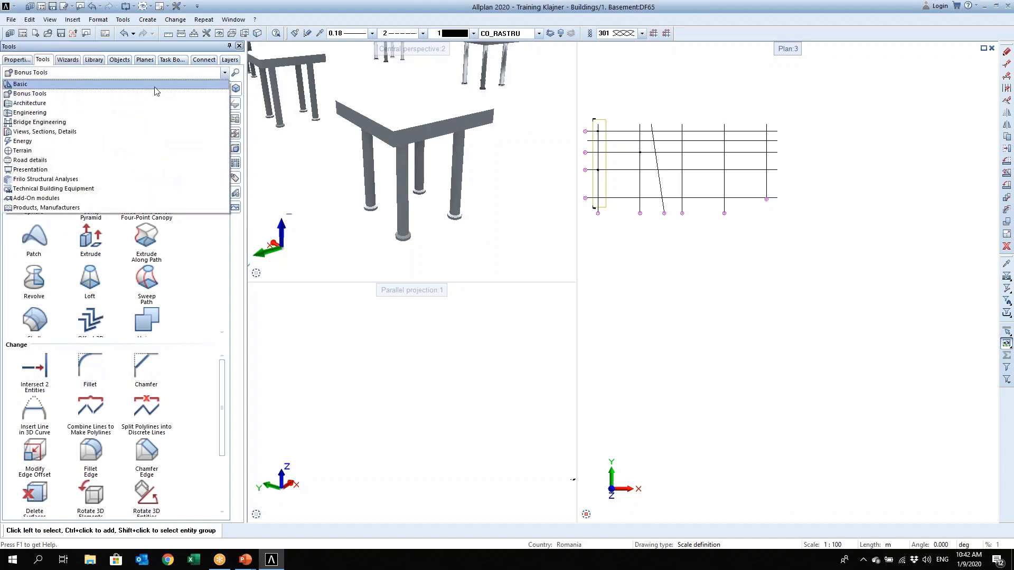
{"action": "left_click", "coordinate": [156, 85]}
{"action": "left_click", "coordinate": [148, 72]}
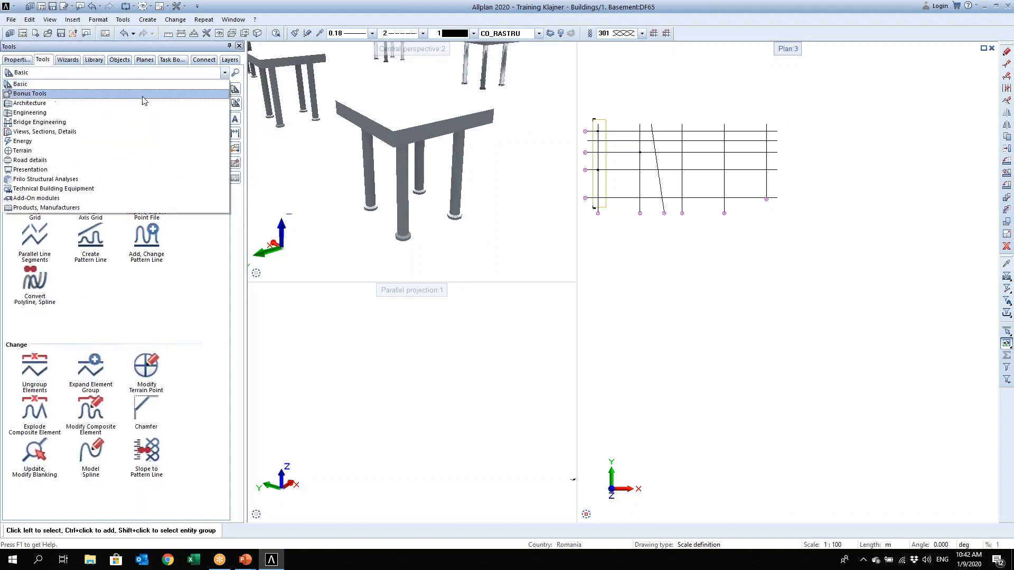
{"action": "left_click", "coordinate": [148, 86]}
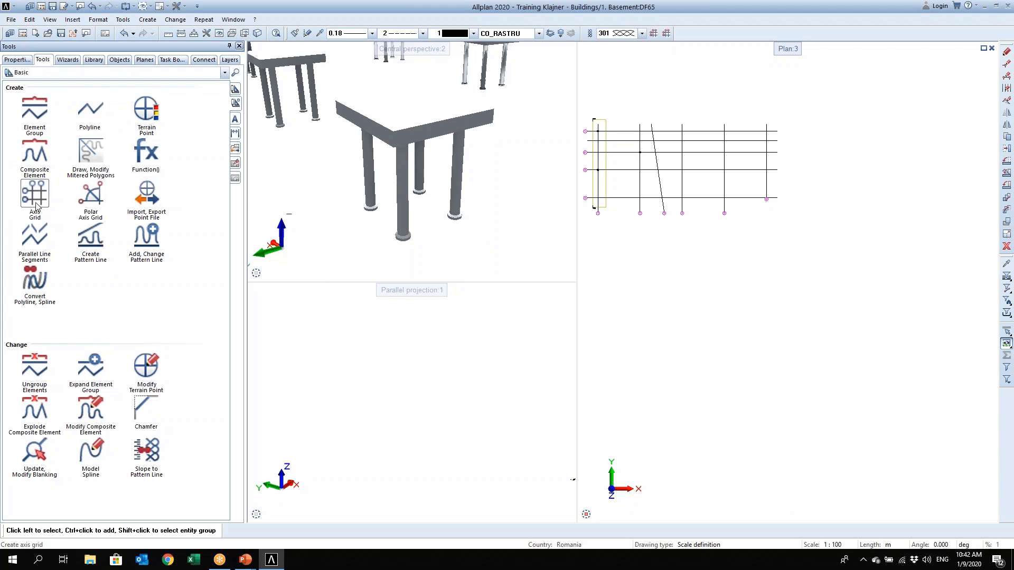
Delete the section clipping path enclosing axis 1 in the plan
{"action": "scroll", "coordinate": [649, 258], "scroll_direction": "up", "scroll_amount": 3}
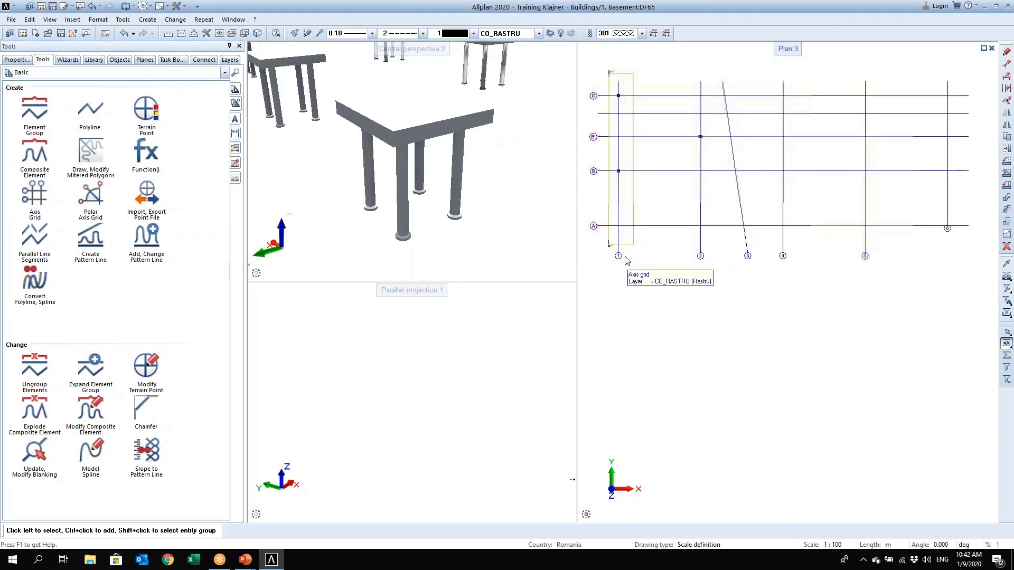
{"action": "left_click", "coordinate": [628, 245]}
{"action": "key", "text": "Delete"}
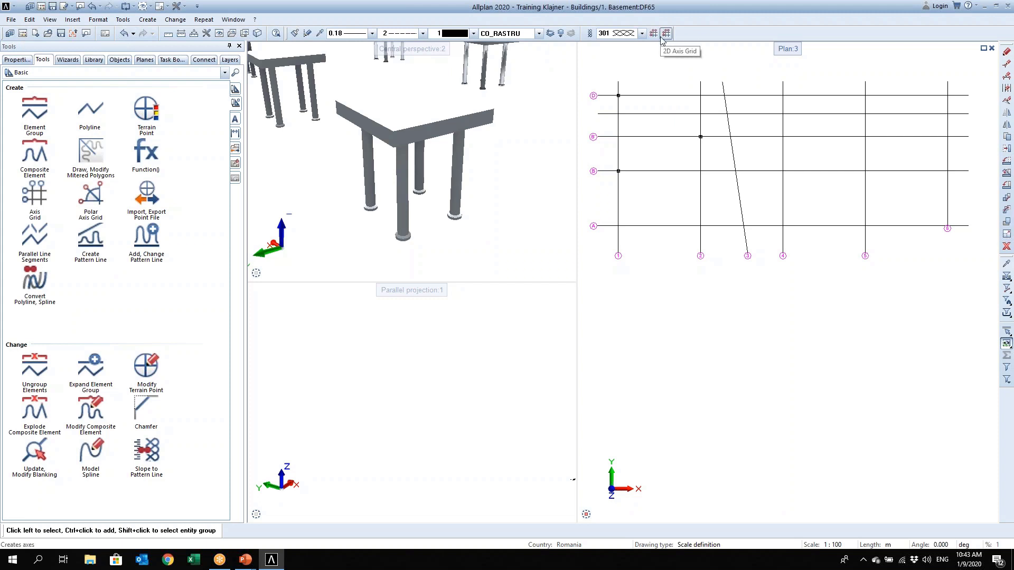
Locate the 2D Axis Grid tool under More tools with icons in the user interface customization and close the dialog
{"action": "left_click", "coordinate": [98, 19]}
{"action": "mouse_move", "coordinate": [123, 20]}
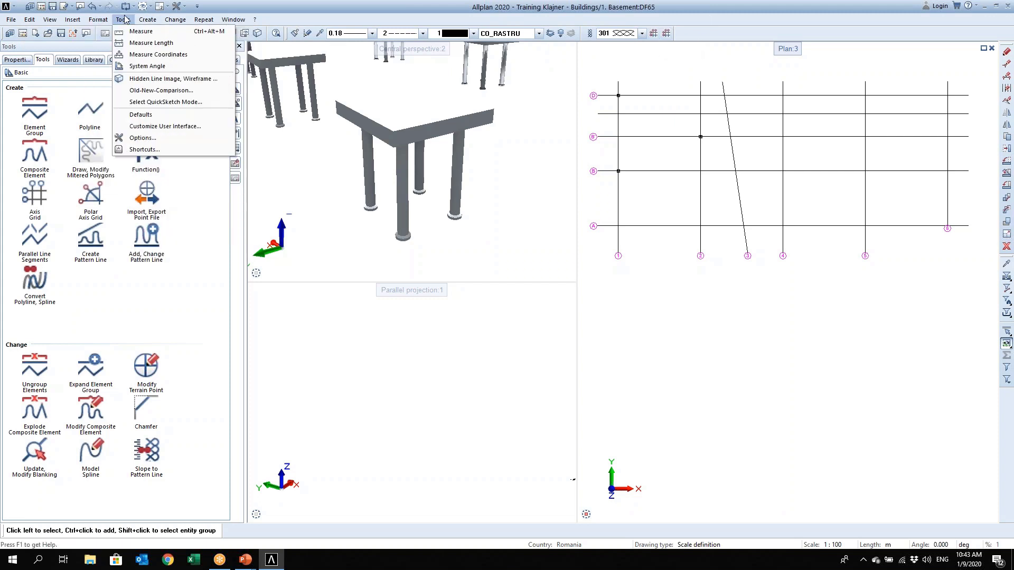
{"action": "left_click", "coordinate": [163, 126]}
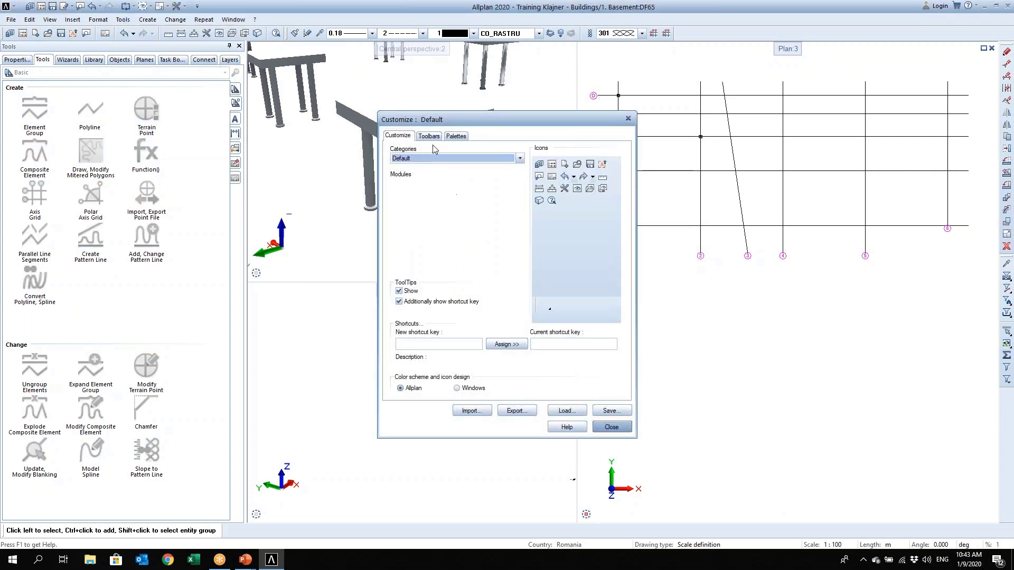
{"action": "left_click", "coordinate": [432, 158]}
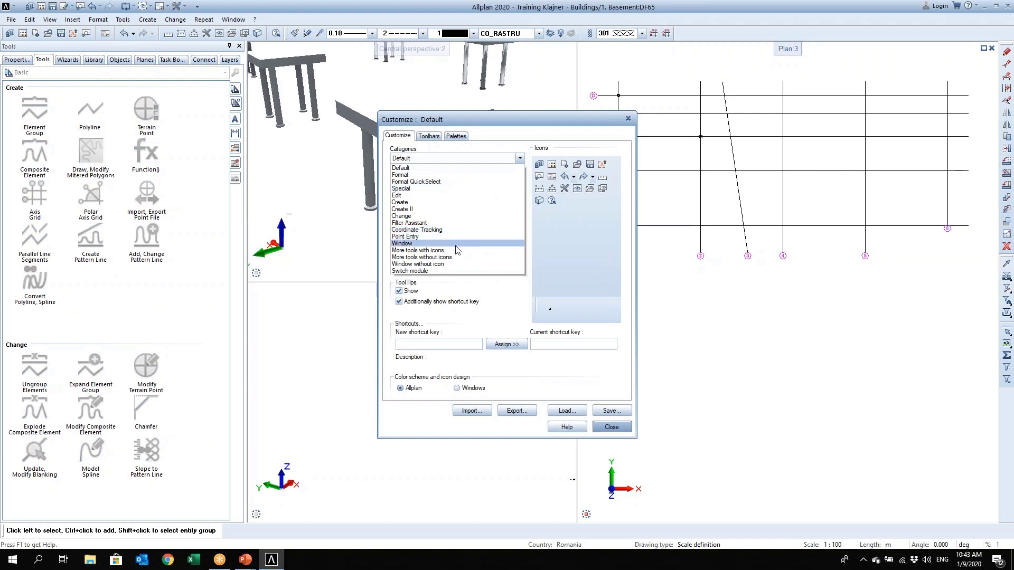
{"action": "left_click", "coordinate": [452, 250]}
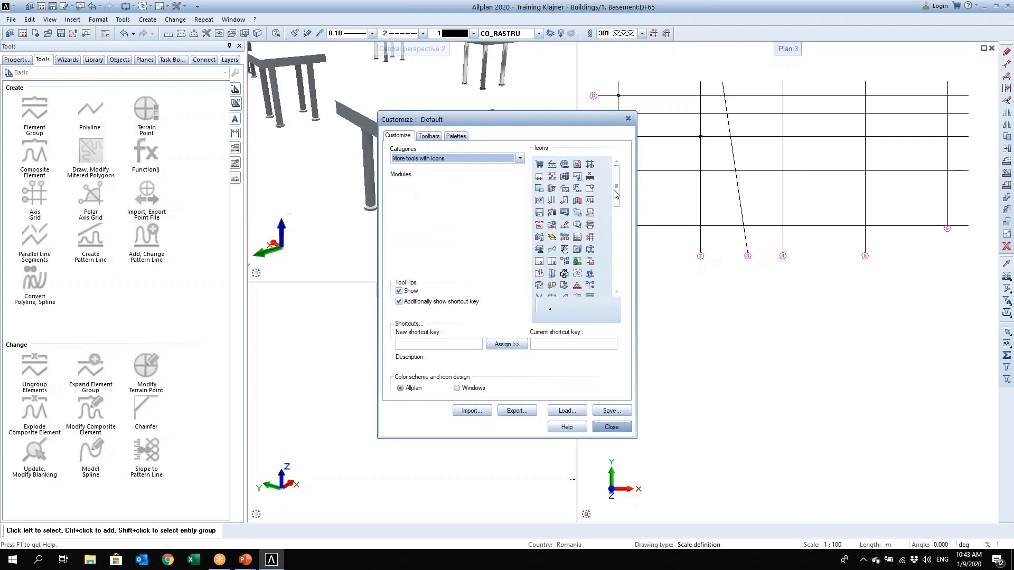
{"action": "left_click", "coordinate": [590, 240]}
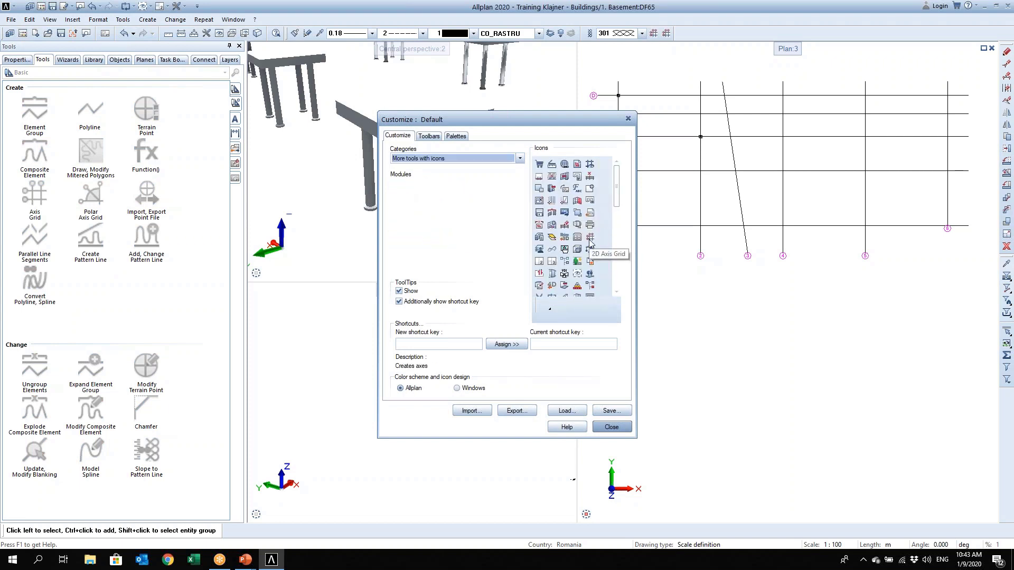
{"action": "left_click_drag", "start_coordinate": [590, 242], "coordinate": [672, 34]}
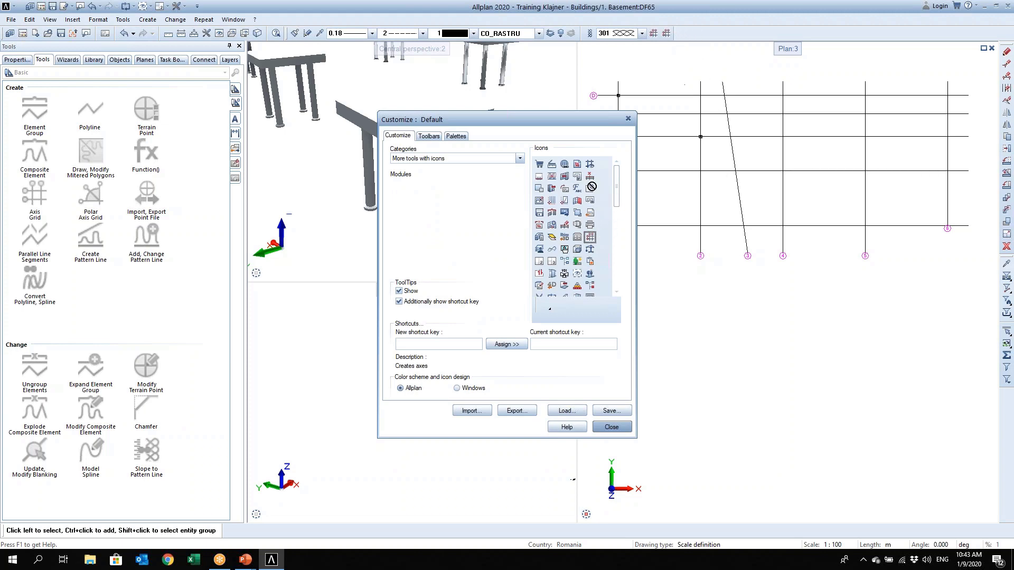
{"action": "left_click", "coordinate": [628, 118]}
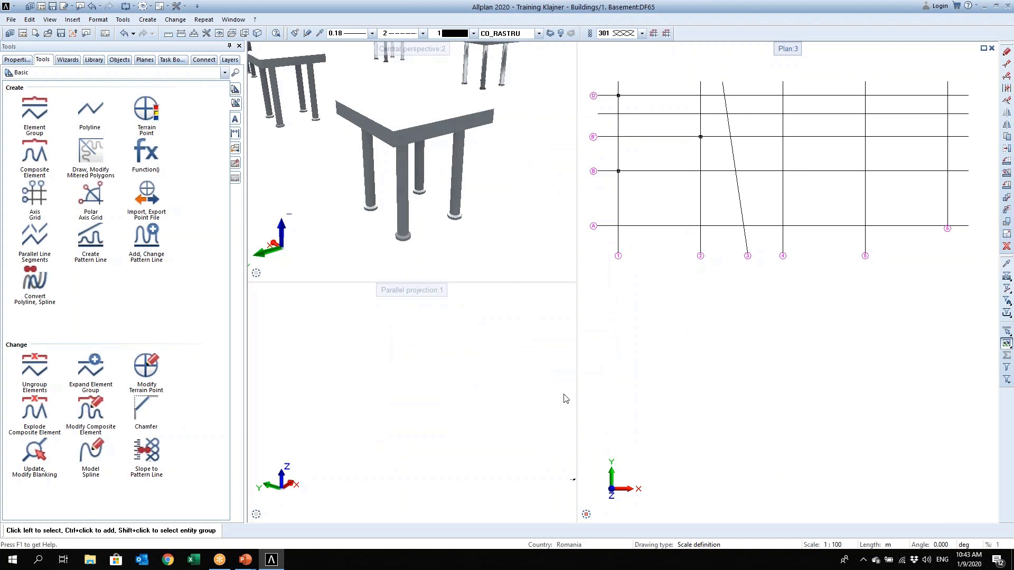
Switch to the PowerPoint slide show, advance to the Improved Columns slide and return to Allplan
{"action": "scroll", "coordinate": [726, 309], "scroll_direction": "up", "scroll_amount": 3}
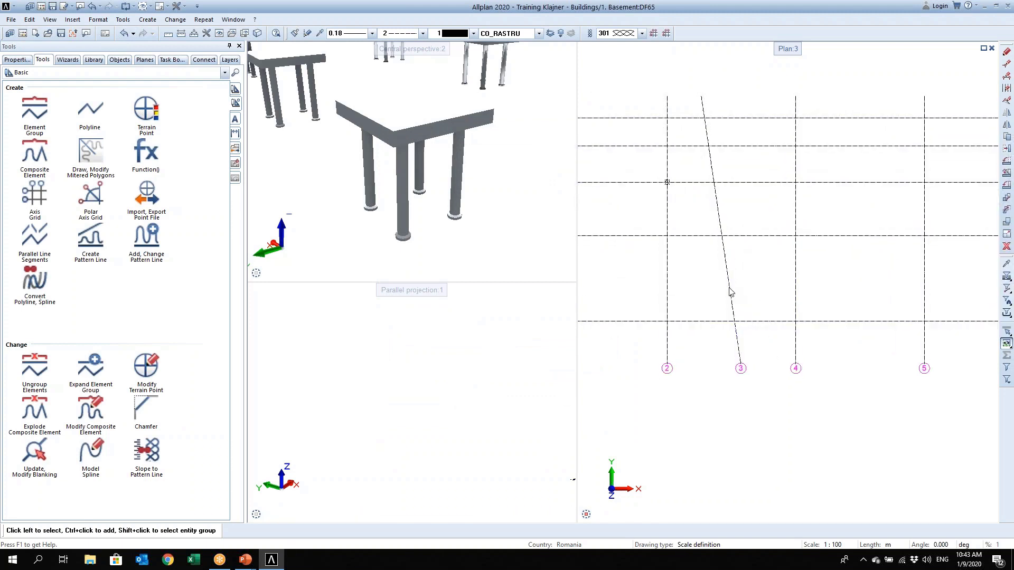
{"action": "scroll", "coordinate": [726, 291], "scroll_direction": "down", "scroll_amount": 2}
{"action": "mouse_move", "coordinate": [245, 559]}
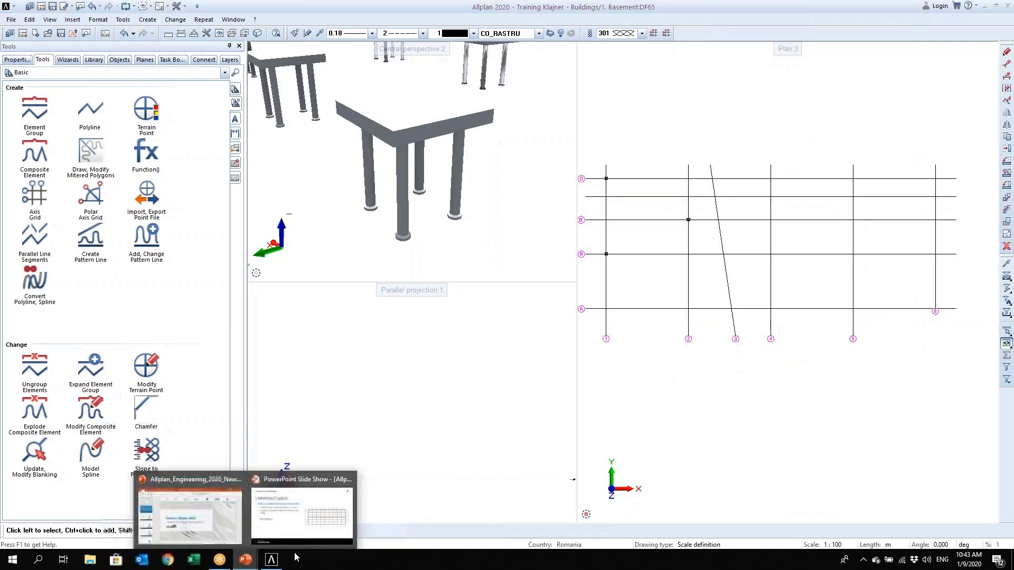
{"action": "left_click", "coordinate": [278, 529]}
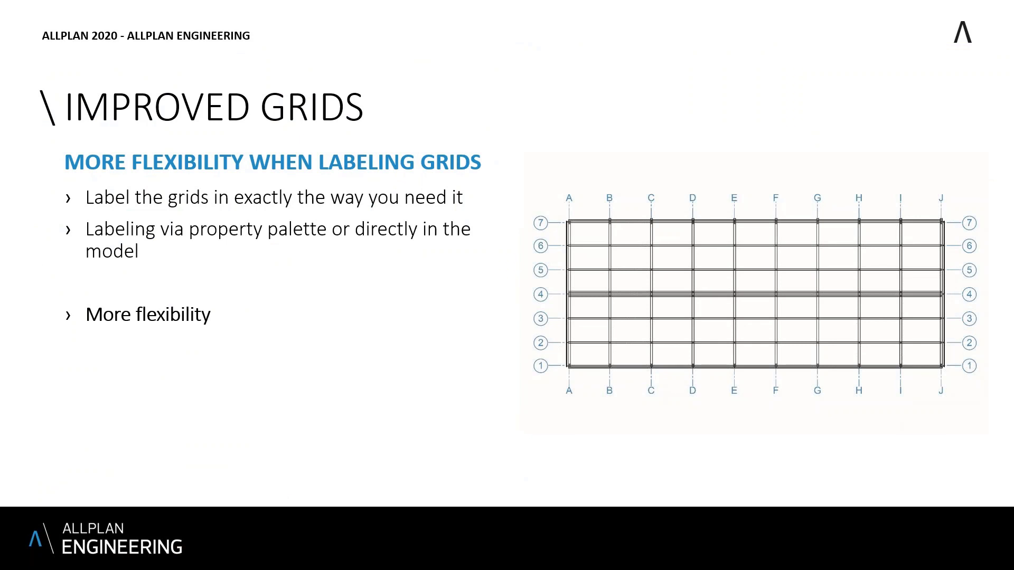
{"action": "left_click", "coordinate": [286, 336]}
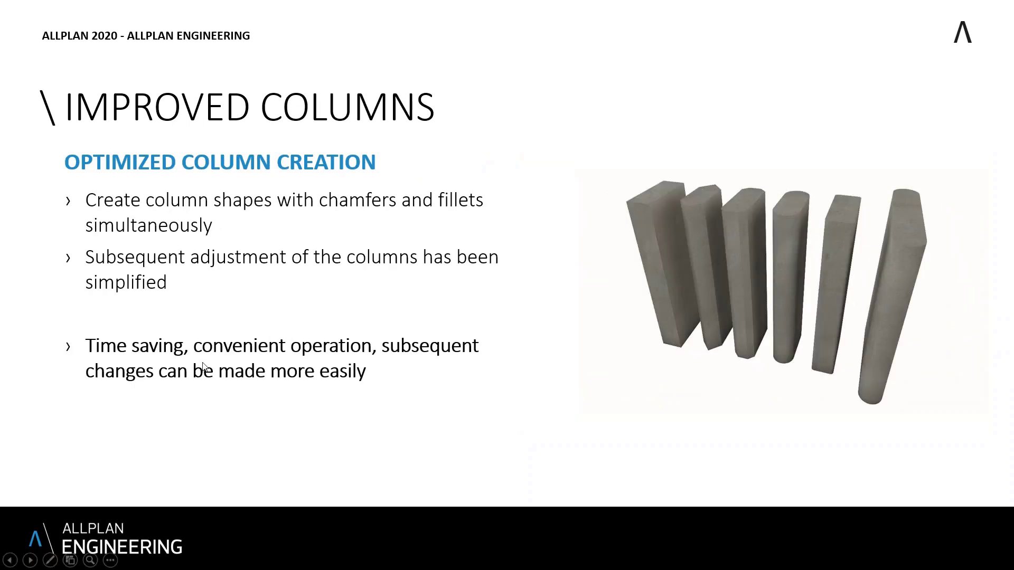
{"action": "key", "text": "alt+Tab"}
Round the corners of the square column at axes B and 1 with a 0.15 m fillet radius
{"action": "scroll", "coordinate": [620, 286], "scroll_direction": "up", "scroll_amount": 5}
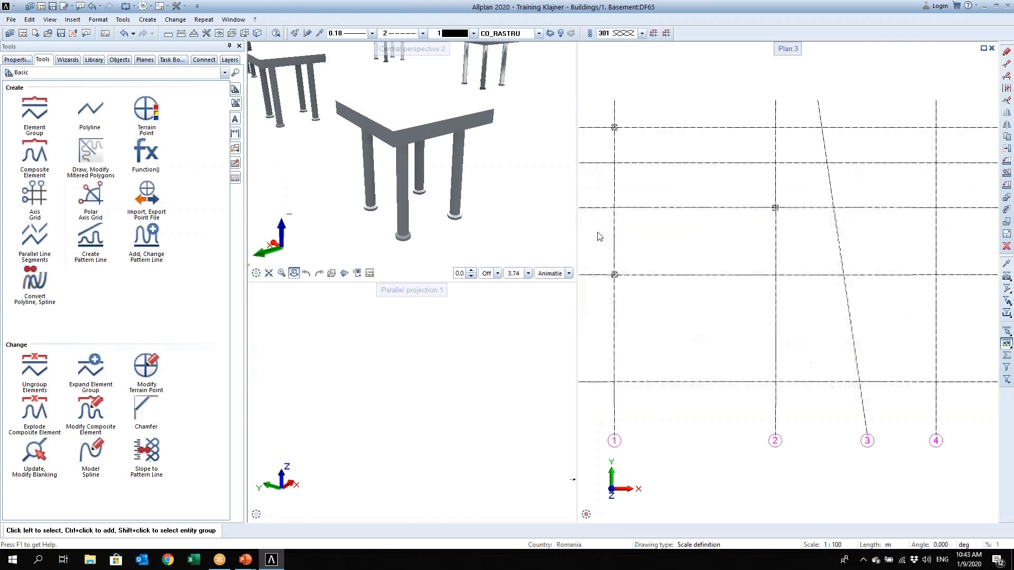
{"action": "left_click", "coordinate": [620, 282]}
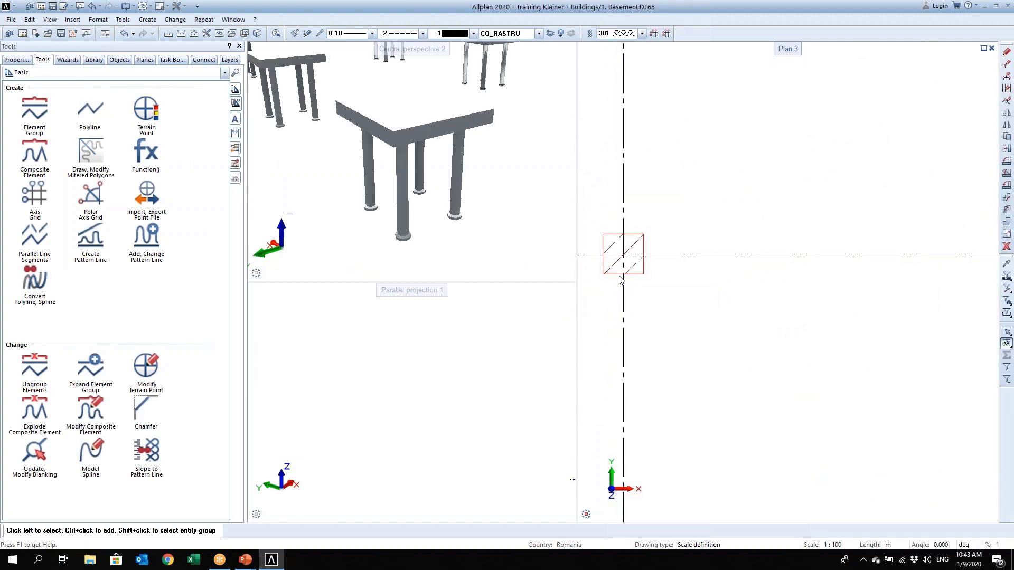
{"action": "double_click", "coordinate": [622, 283]}
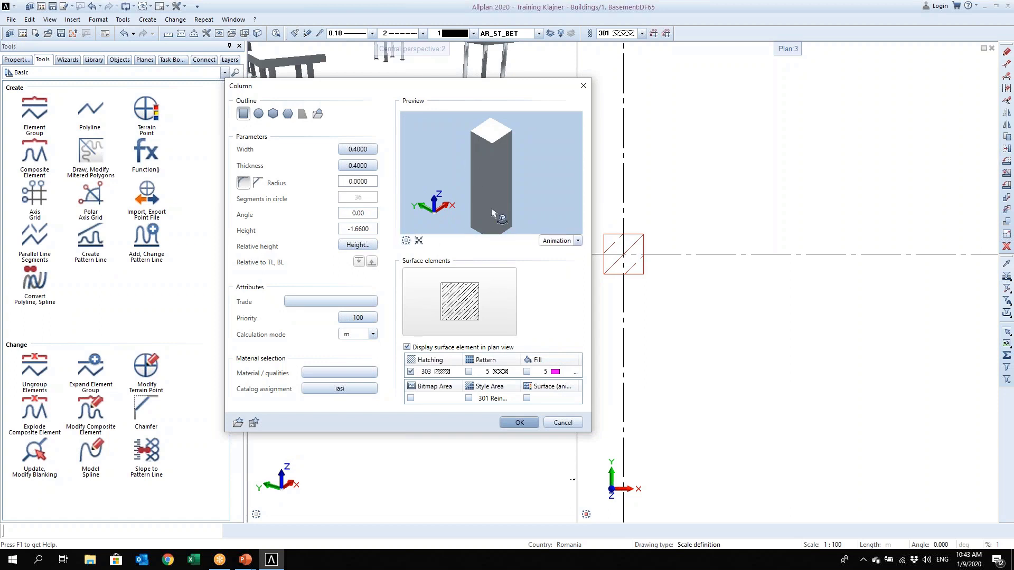
{"action": "left_click_drag", "start_coordinate": [481, 174], "coordinate": [496, 139]}
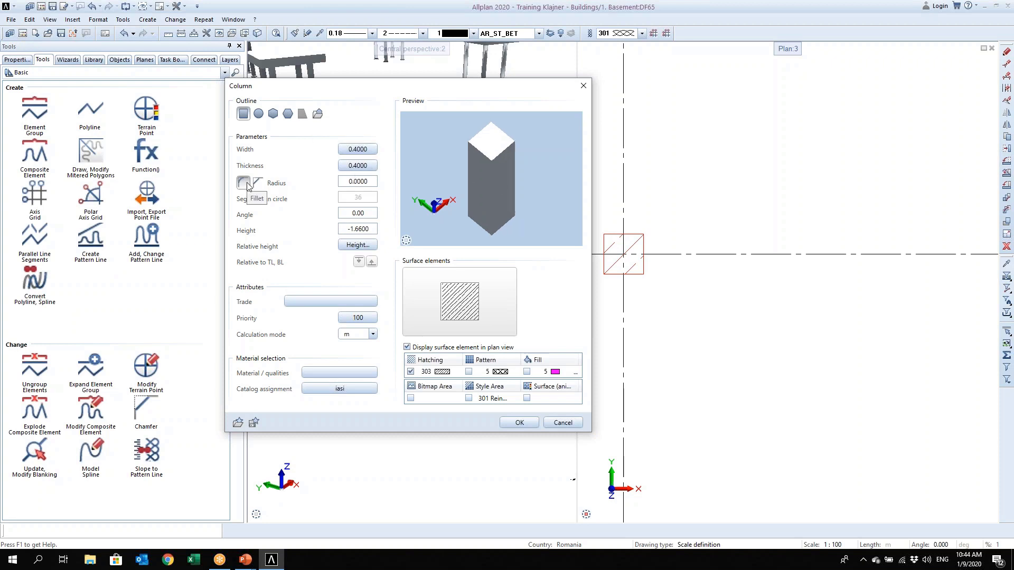
{"action": "left_click", "coordinate": [357, 181]}
{"action": "type", "text": "0.15"}
{"action": "key", "text": "Return"}
{"action": "left_click_drag", "start_coordinate": [488, 151], "coordinate": [485, 50]}
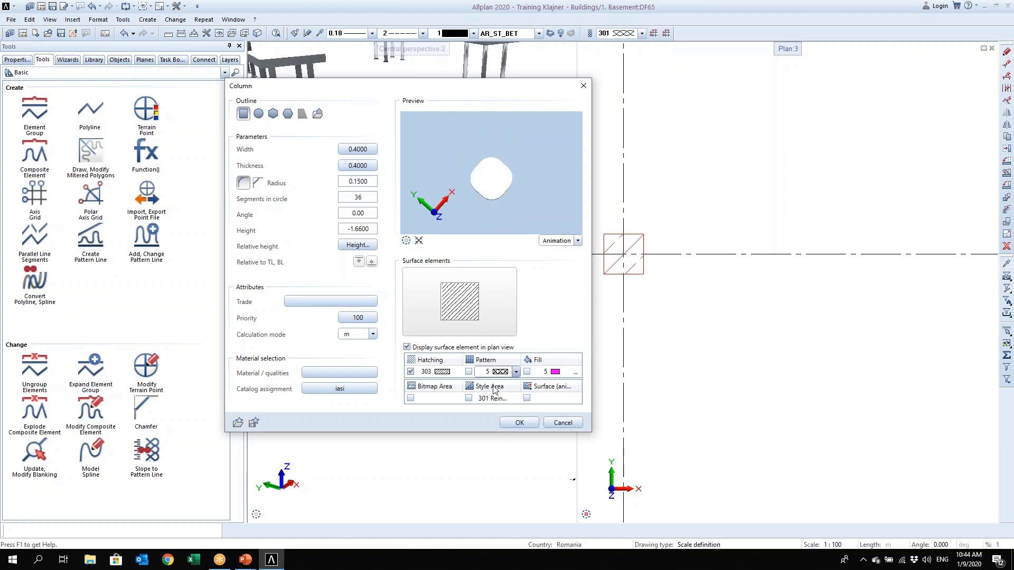
{"action": "left_click", "coordinate": [520, 422]}
Change the corners of the column at axes B and 1 to chamfers of 0.1 m
{"action": "scroll", "coordinate": [637, 273], "scroll_direction": "up", "scroll_amount": 3}
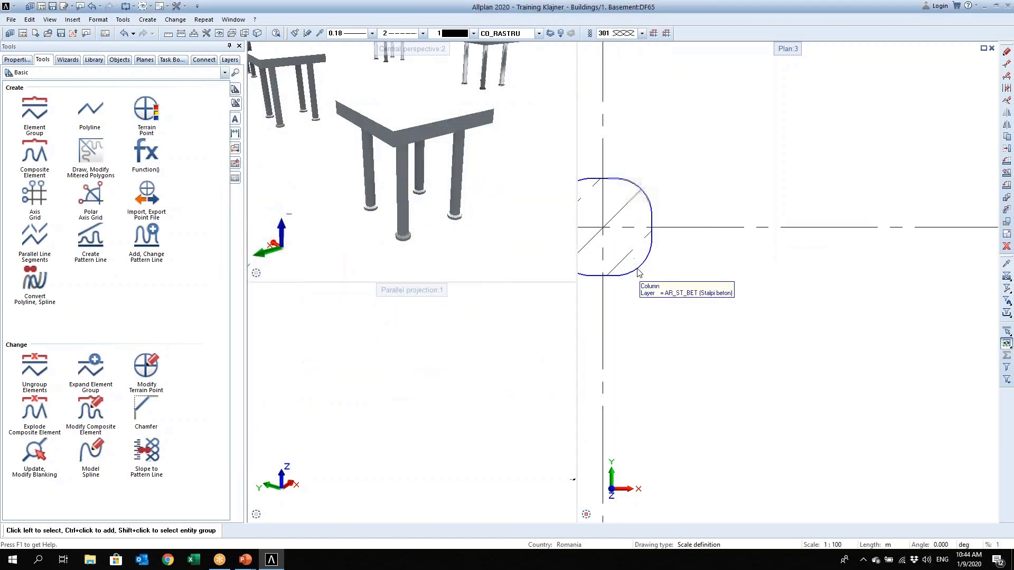
{"action": "double_click", "coordinate": [637, 273]}
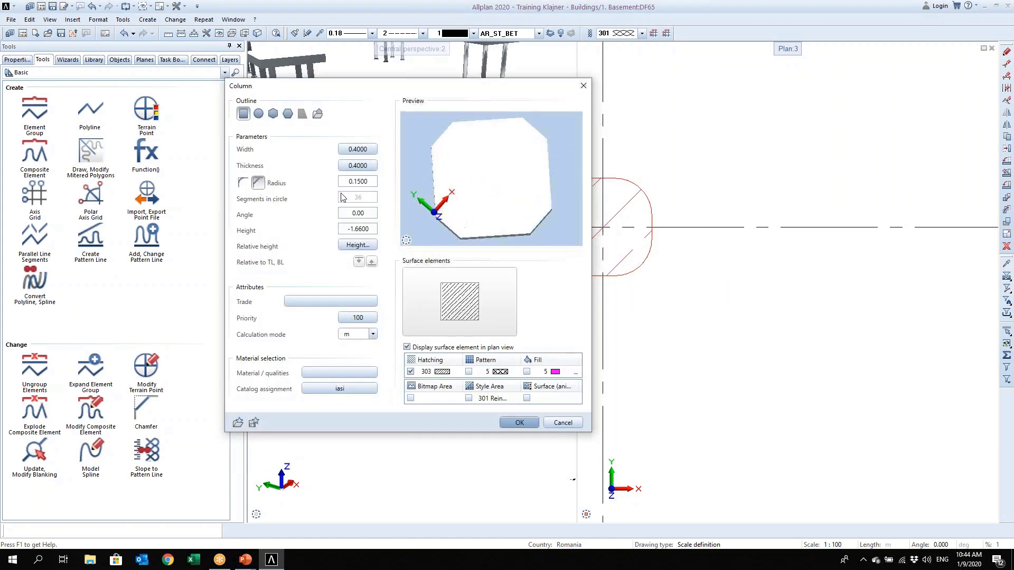
{"action": "double_click", "coordinate": [357, 181]}
{"action": "type", "text": "0.1"}
{"action": "key", "text": "Return"}
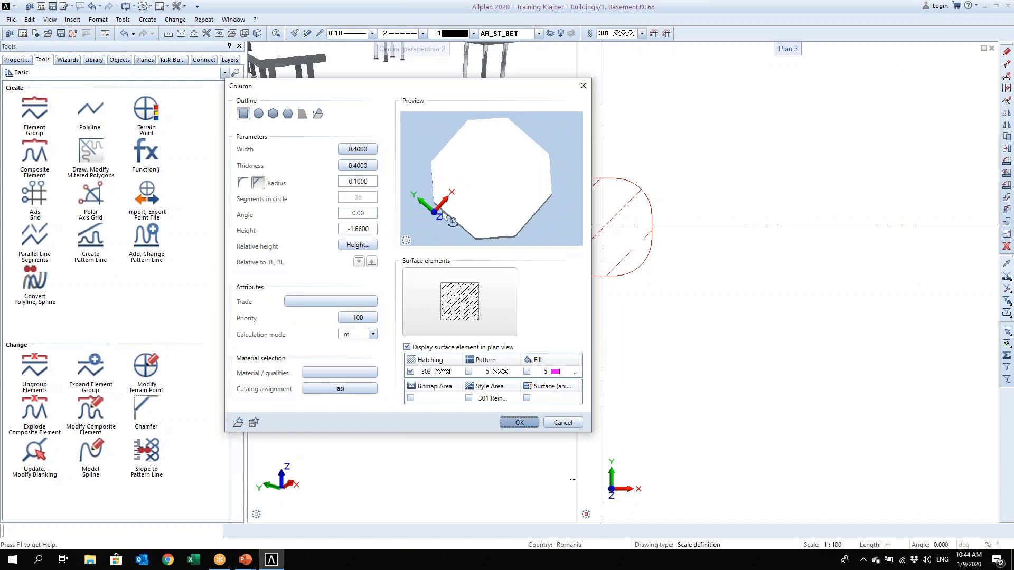
{"action": "left_click", "coordinate": [520, 422]}
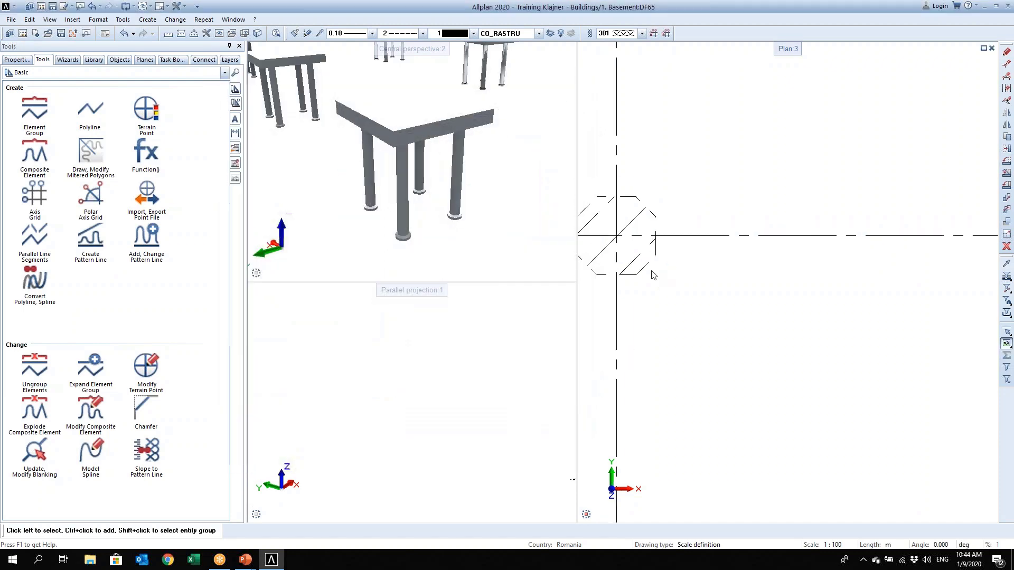
Set the width of the chamfered column at axes B and 1 to 0.5 m and round its corners with a 0.15 m radius
{"action": "left_click", "coordinate": [652, 275]}
{"action": "left_click", "coordinate": [357, 149]}
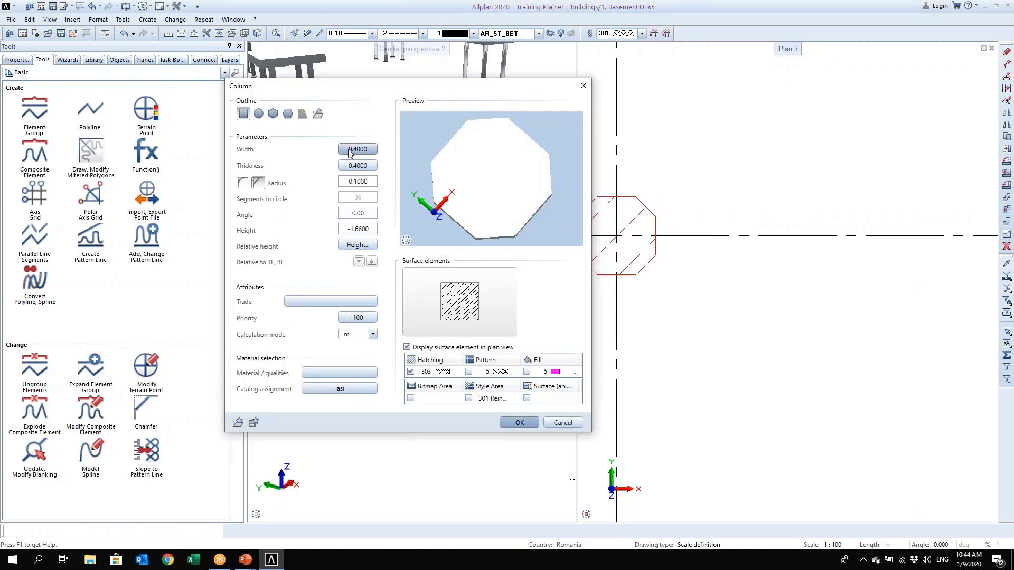
{"action": "type", "text": ".5"}
{"action": "key", "text": "Return"}
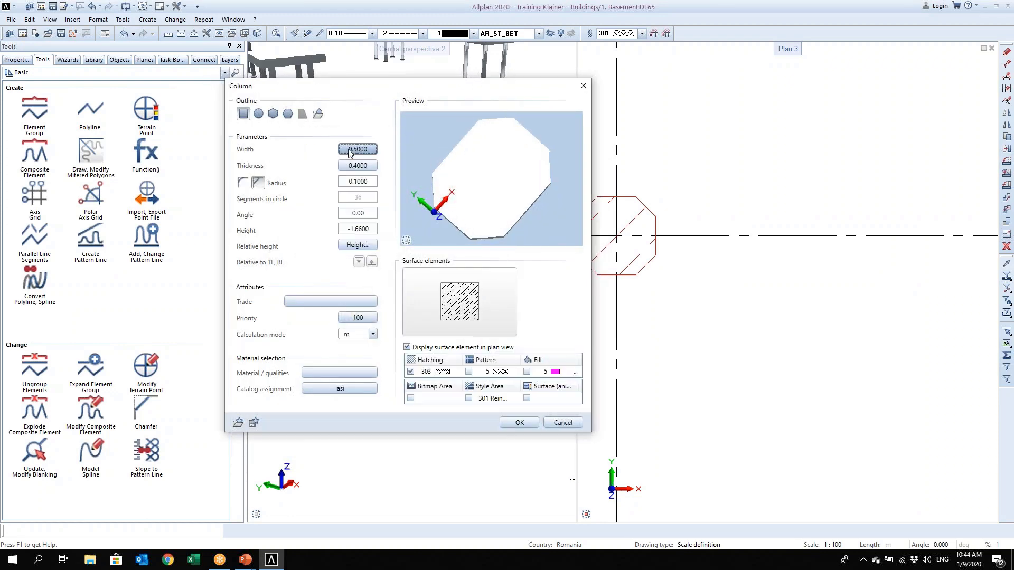
{"action": "left_click", "coordinate": [240, 185]}
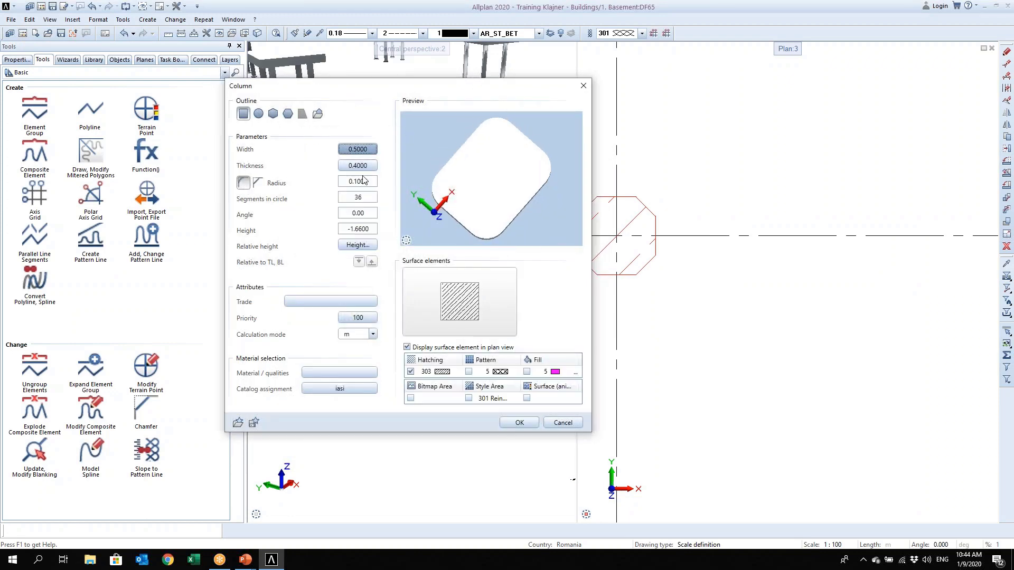
{"action": "key", "text": "Return"}
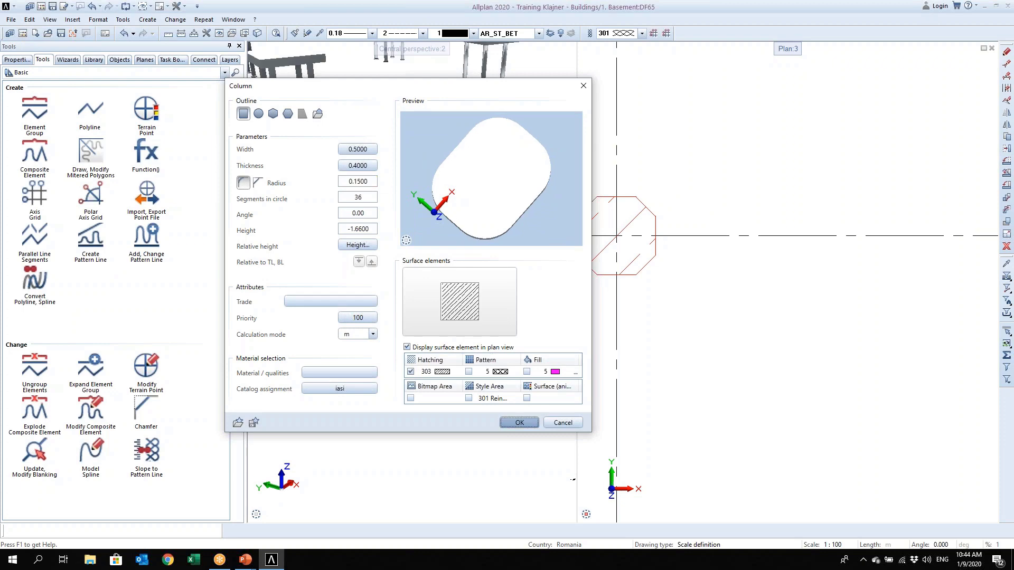
{"action": "left_click", "coordinate": [497, 424]}
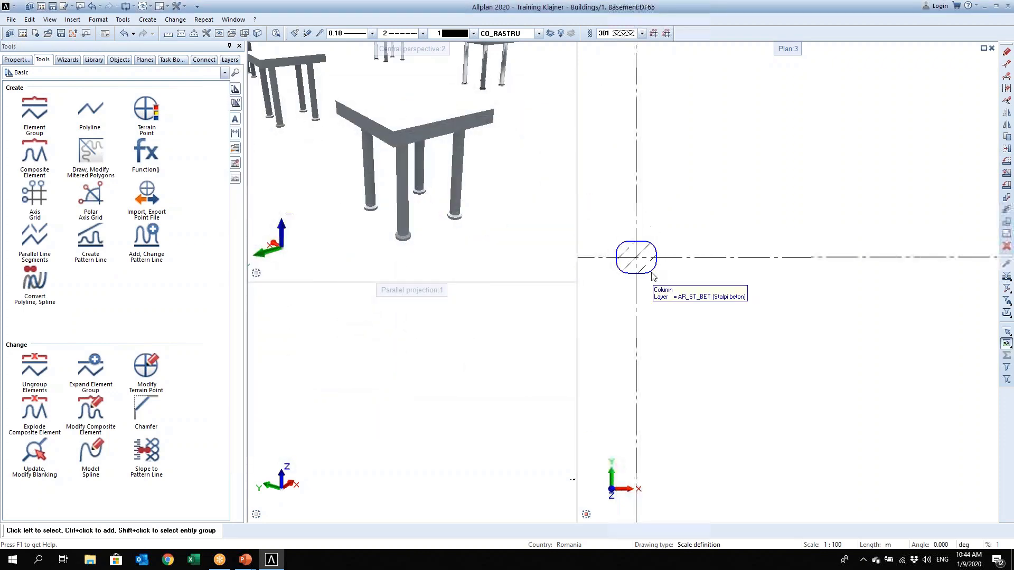
Reopen the rounded column's parameters to review them and close them without changes
{"action": "scroll", "coordinate": [652, 275], "scroll_direction": "up", "scroll_amount": 2}
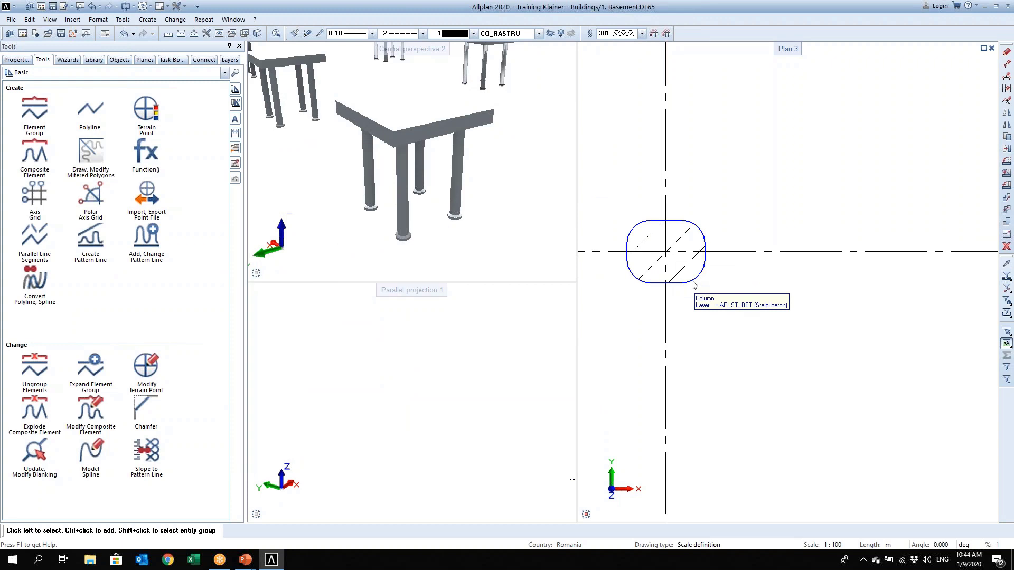
{"action": "double_click", "coordinate": [693, 284]}
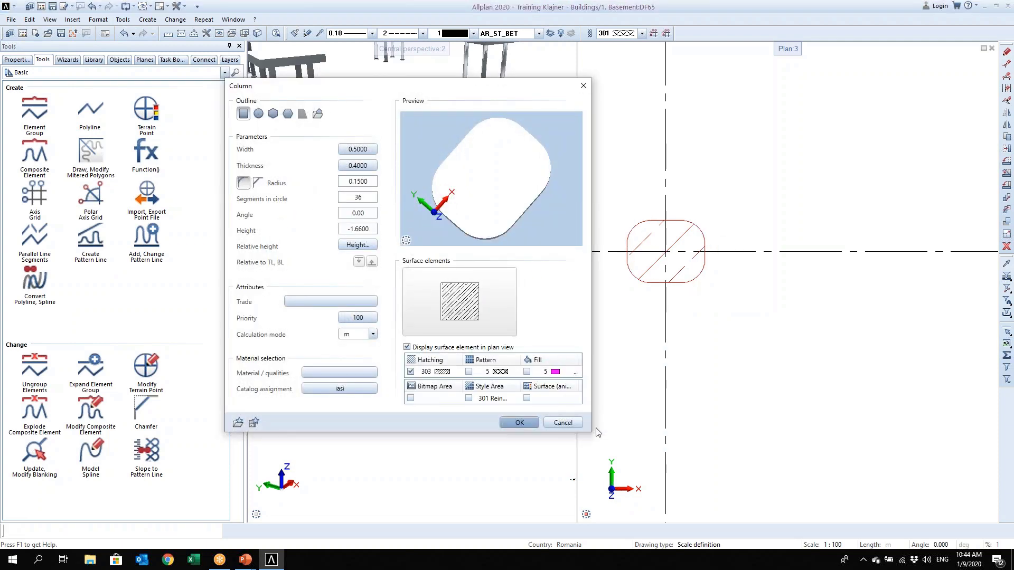
{"action": "left_click", "coordinate": [563, 423]}
Switch to the PowerPoint slide show, advance to the staircase modeler slide and play its video at a lower volume
{"action": "mouse_move", "coordinate": [245, 559]}
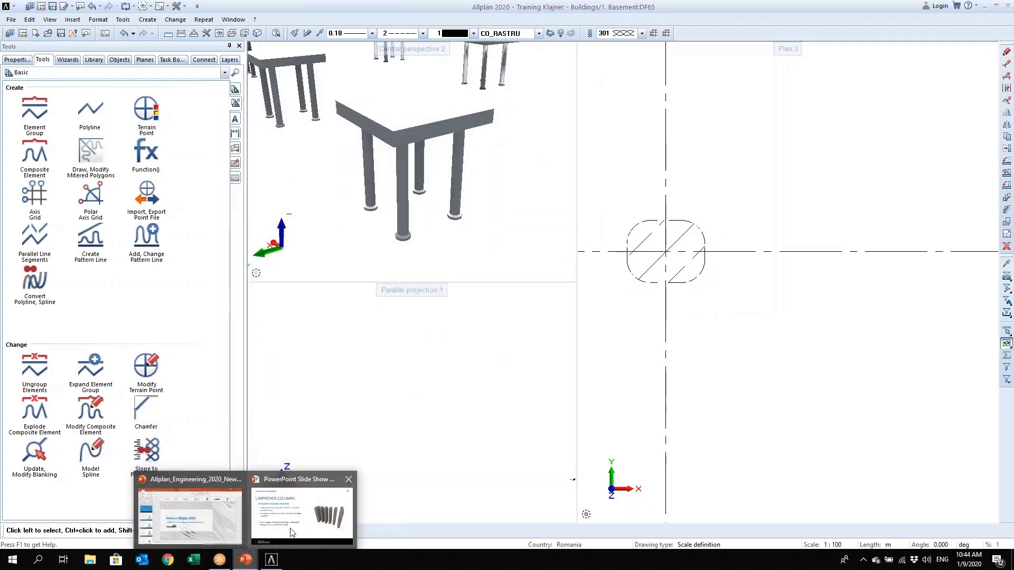
{"action": "left_click", "coordinate": [298, 509]}
{"action": "left_click", "coordinate": [429, 369]}
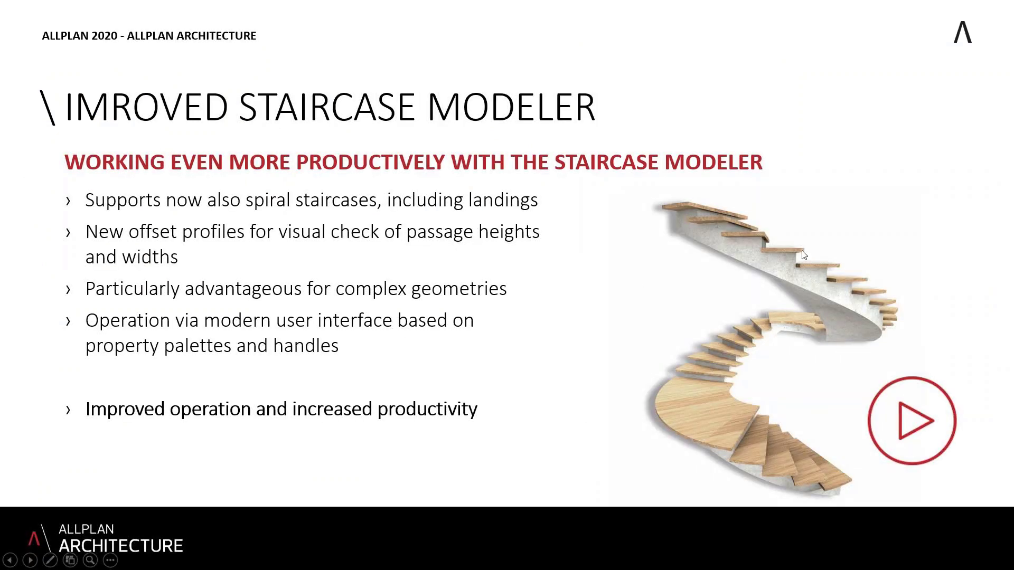
{"action": "left_click", "coordinate": [644, 267]}
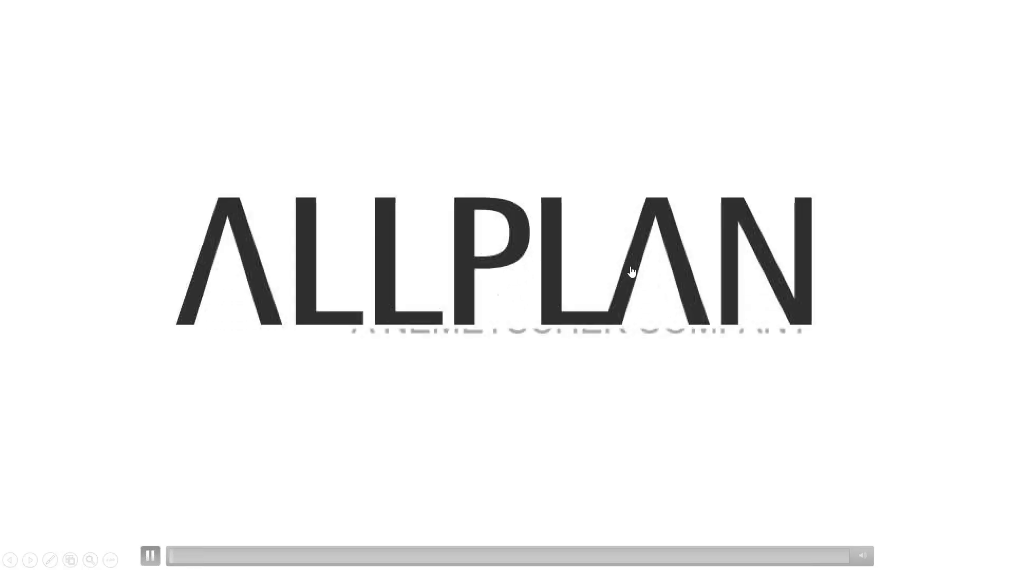
{"action": "key", "text": "XF86AudioRaiseVolume"}
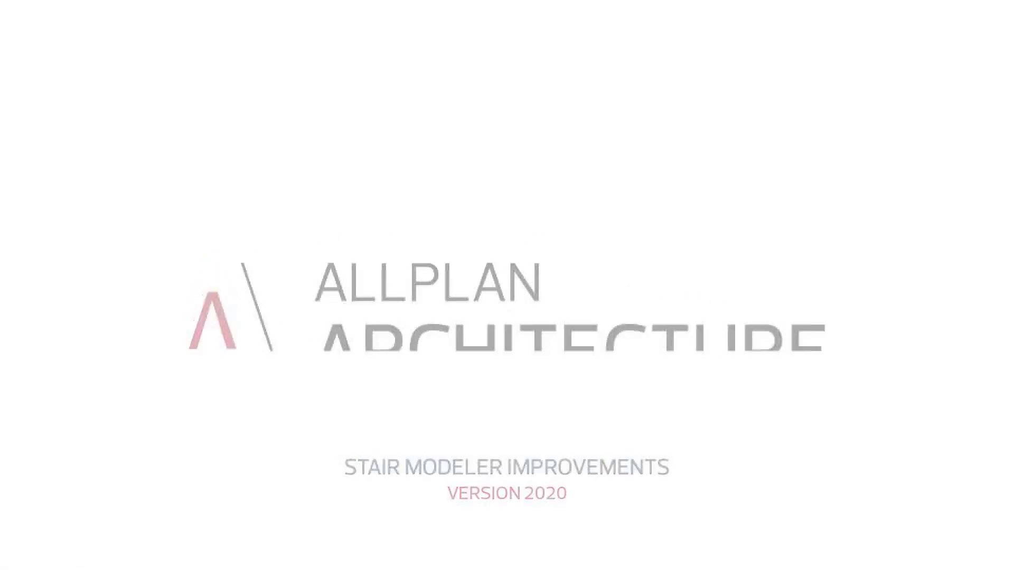
{"action": "key", "text": "XF86AudioLowerVolume"}
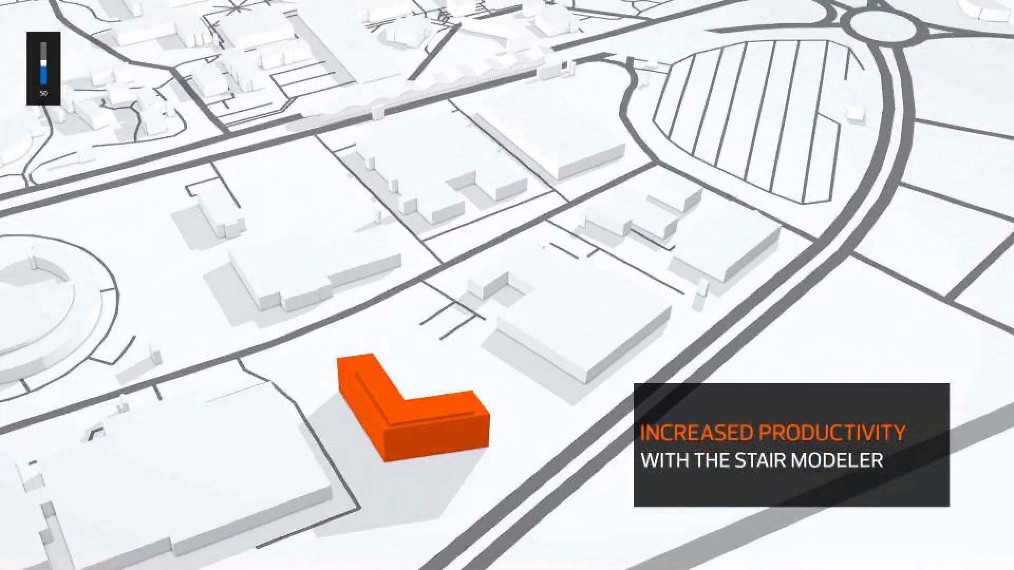
{"action": "key", "text": "XF86AudioLowerVolume"}
{"action": "key", "text": "XF86AudioLowerVolume"}
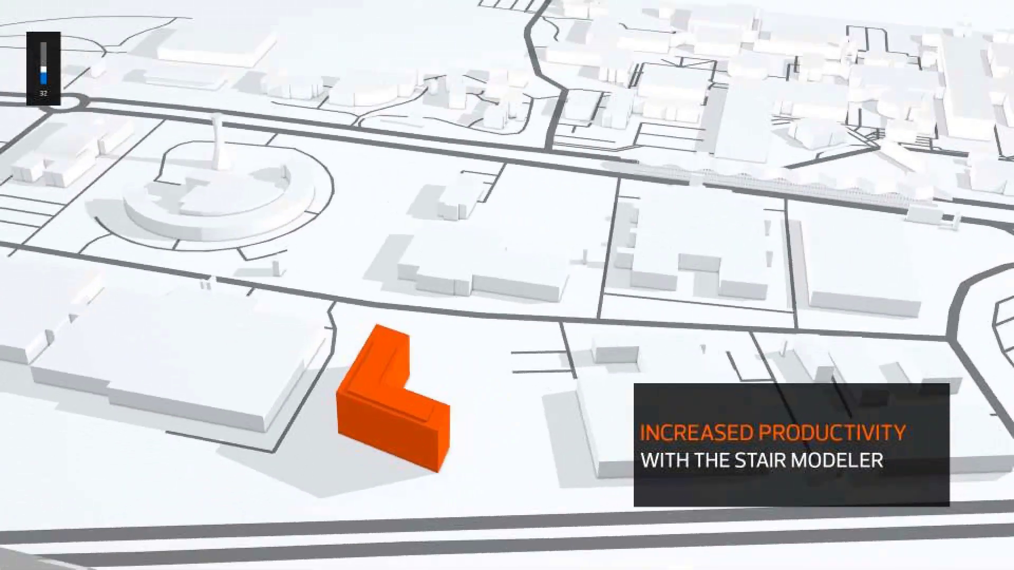
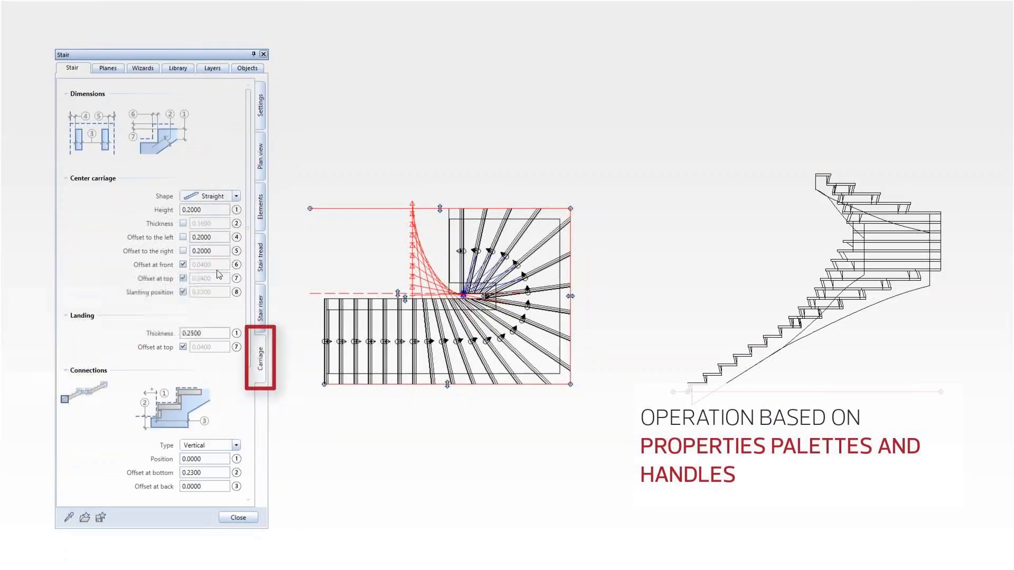
Set the center carriage's offsets to the left and to the right to 0 for the winding stair
{"action": "type", "text": "0"}
{"action": "left_click", "coordinate": [196, 251]}
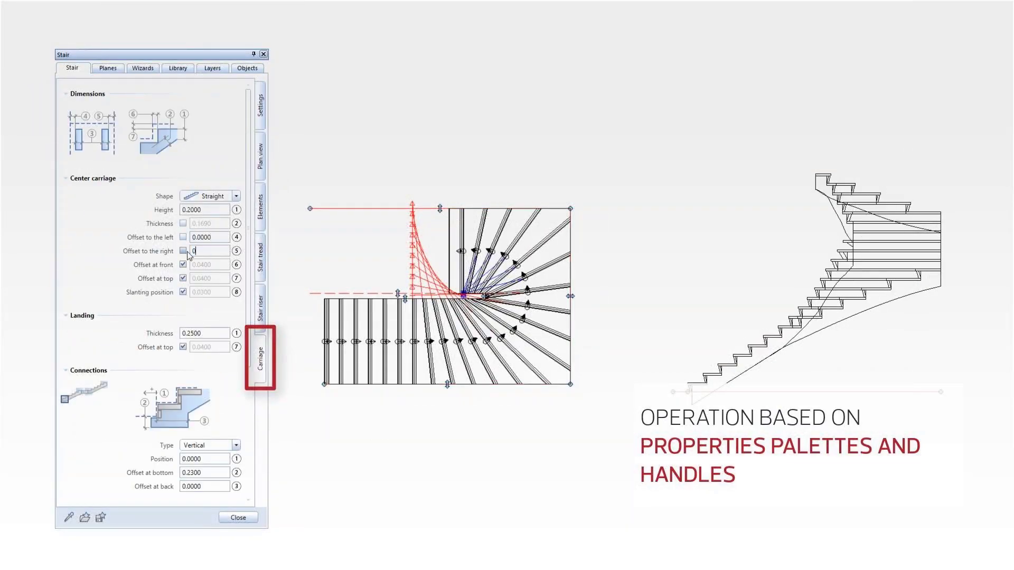
{"action": "type", "text": "0"}
{"action": "key", "text": "Return"}
{"action": "scroll", "coordinate": [211, 369], "scroll_direction": "down", "scroll_amount": 5}
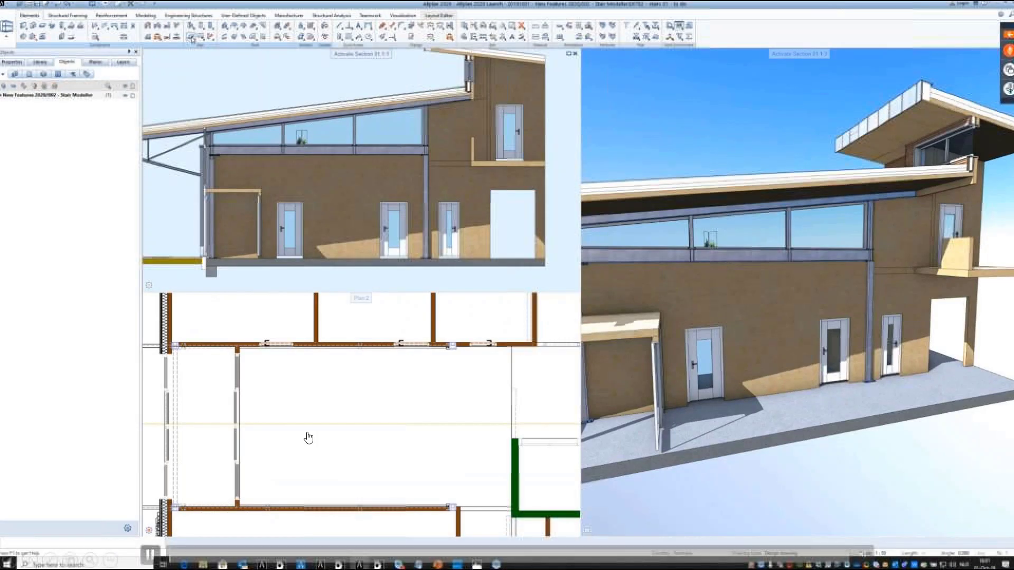
Start a straight stair along the upper wall with right axis position, complete creation and landing off, and a 3.685 m height difference
{"action": "left_click", "coordinate": [191, 38]}
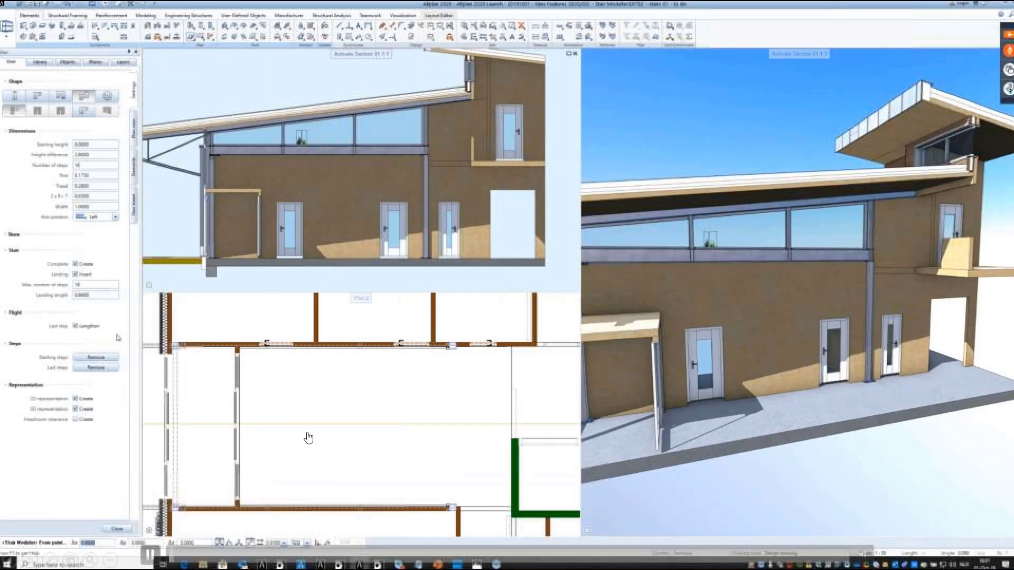
{"action": "left_click", "coordinate": [15, 97]}
{"action": "left_click", "coordinate": [108, 203]}
{"action": "left_click", "coordinate": [87, 223]}
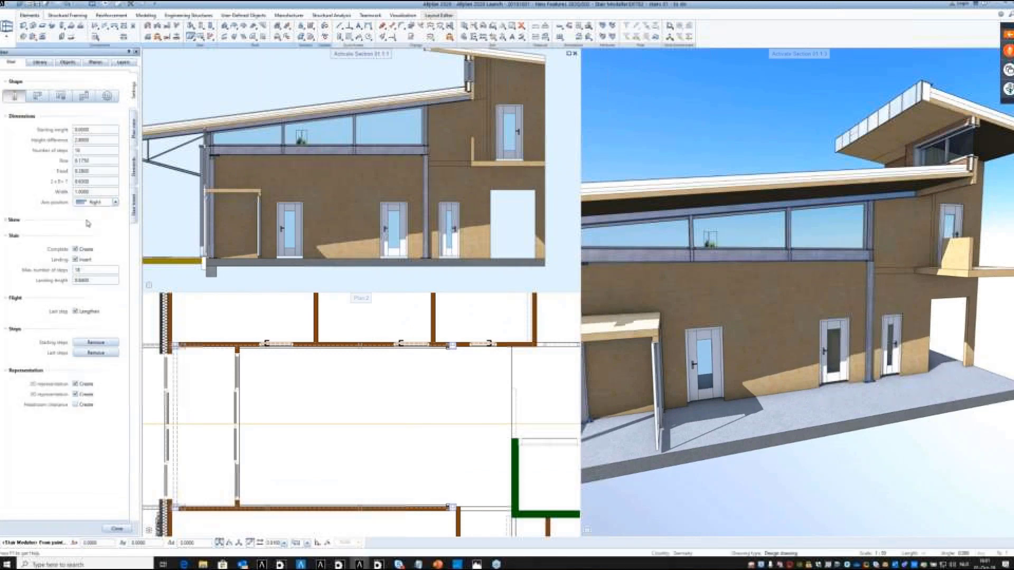
{"action": "left_click", "coordinate": [76, 250]}
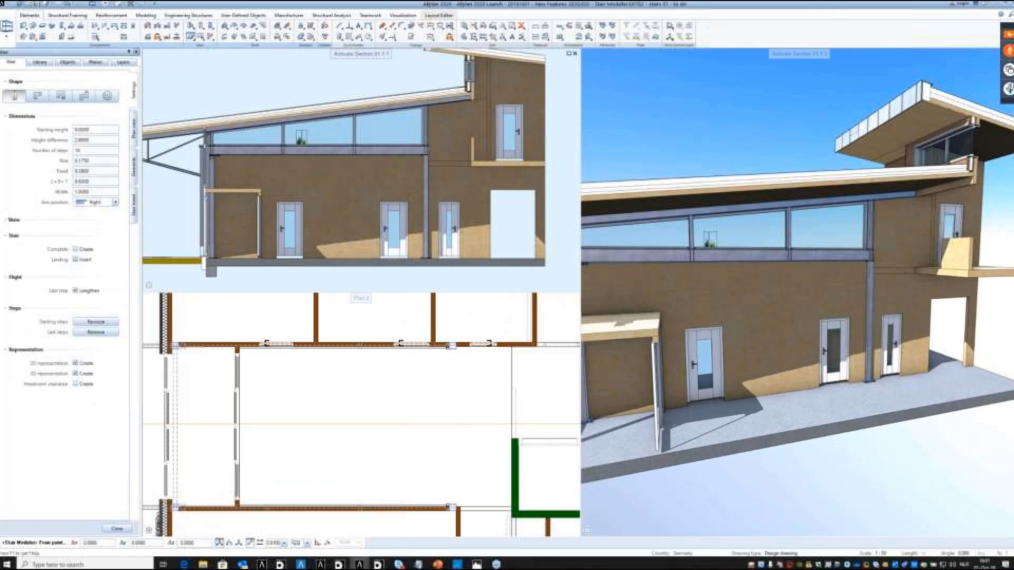
{"action": "left_click", "coordinate": [294, 347]}
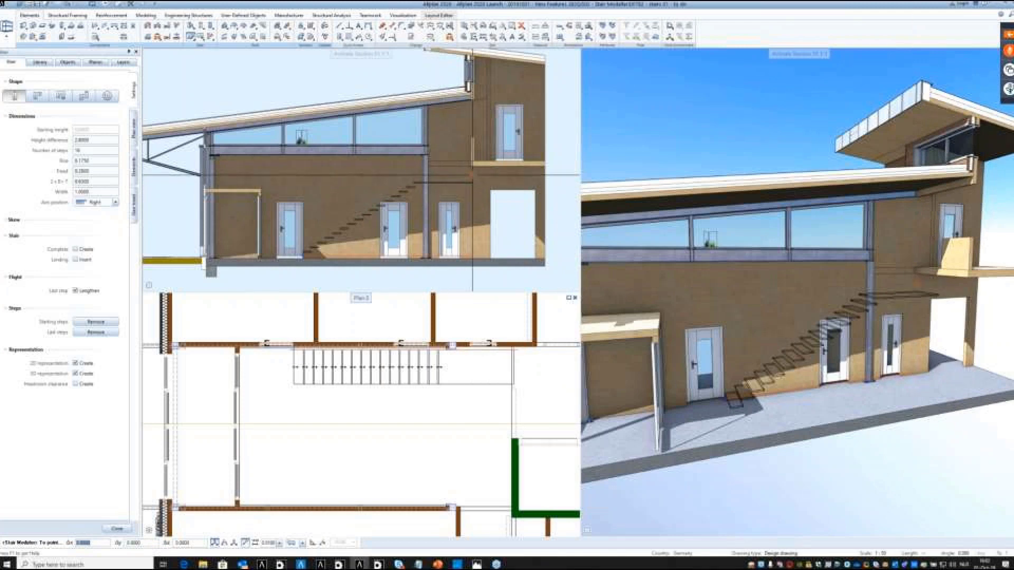
{"action": "left_click", "coordinate": [64, 143]}
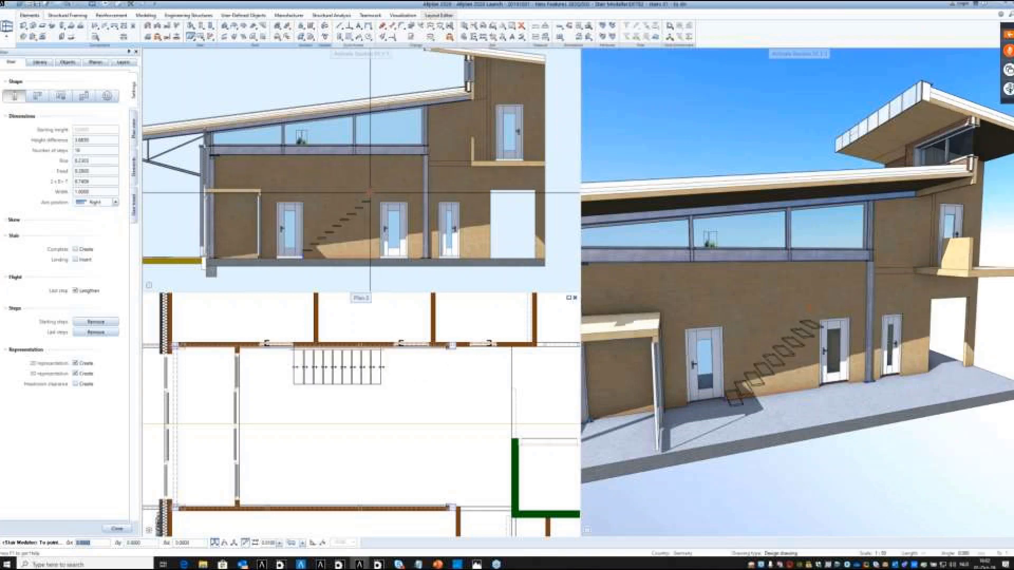
Add carriages on both sides of the stair and set the stair tread's left and right offsets to 0.04 m
{"action": "left_click", "coordinate": [134, 172]}
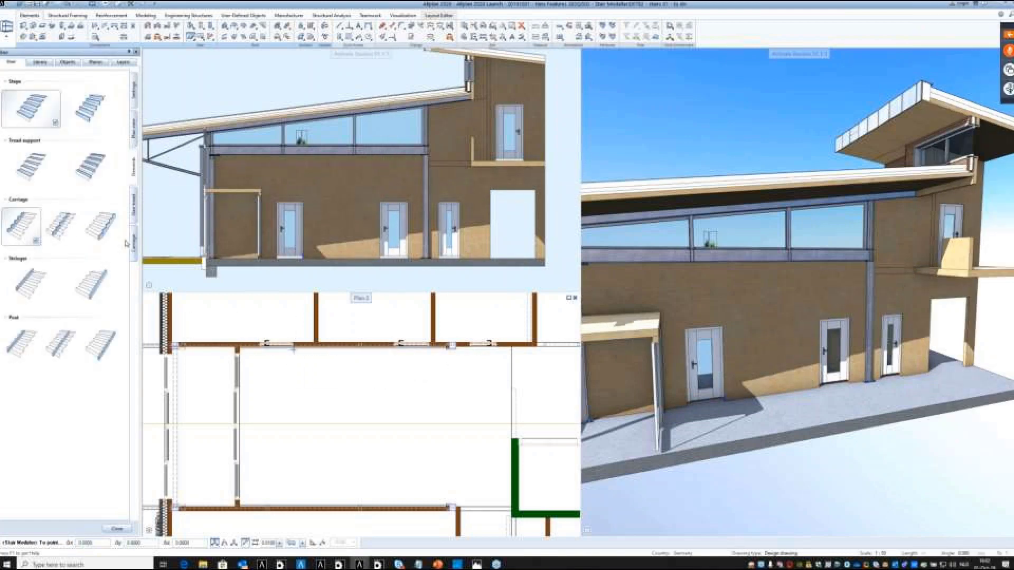
{"action": "left_click", "coordinate": [135, 209]}
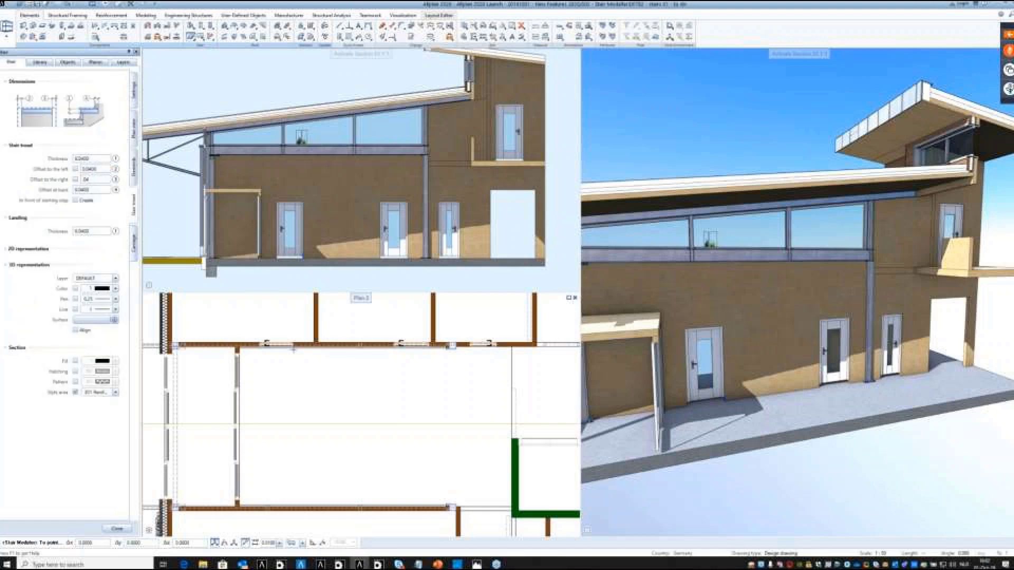
{"action": "left_click", "coordinate": [135, 242]}
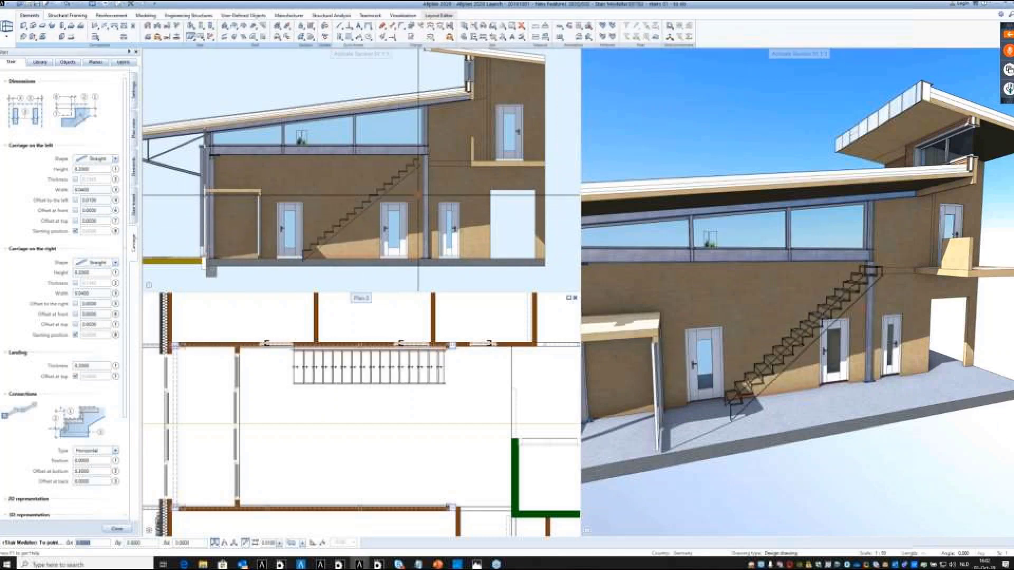
Set the stair to 19 steps with a tread depth of 0.24 m
{"action": "left_click", "coordinate": [134, 91]}
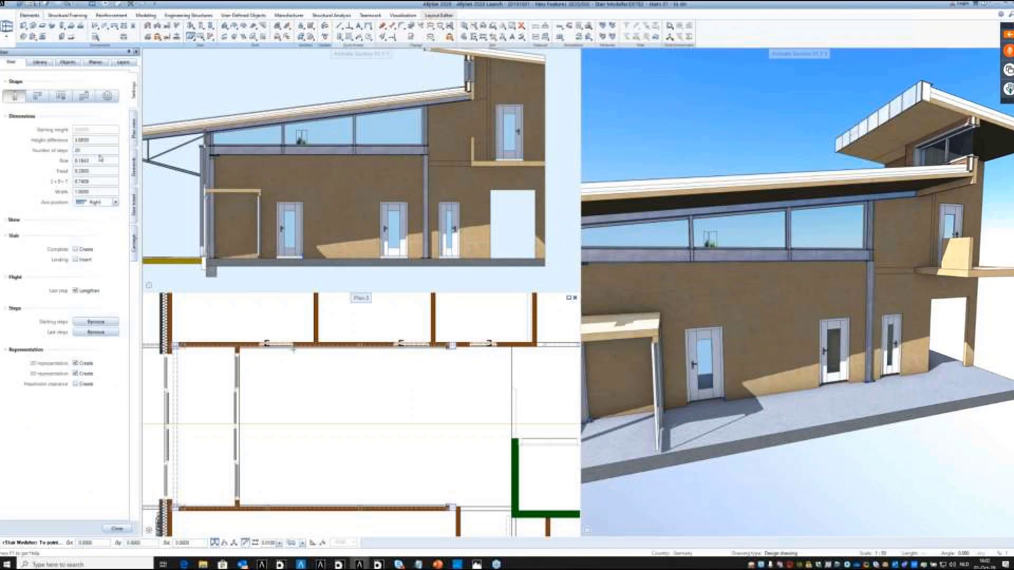
{"action": "left_click", "coordinate": [83, 171]}
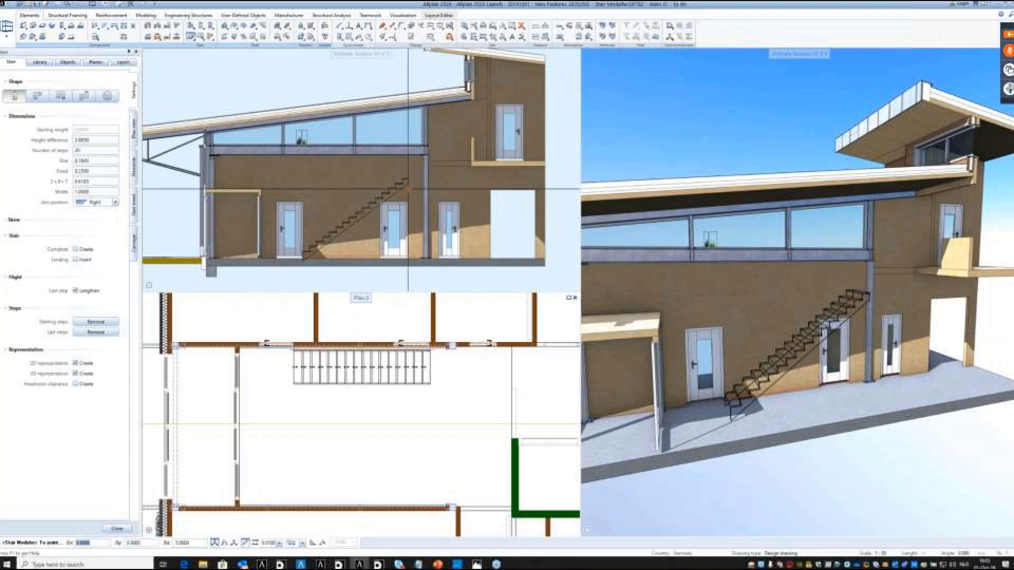
{"action": "left_click", "coordinate": [93, 151]}
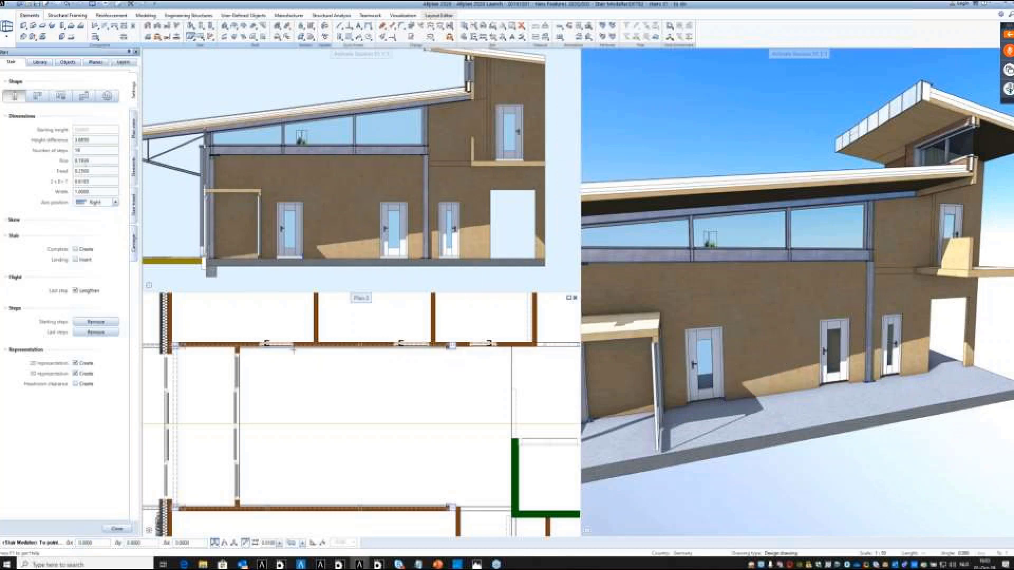
{"action": "type", "text": "0"}
{"action": "type", "text": "1"}
{"action": "key", "text": "Return"}
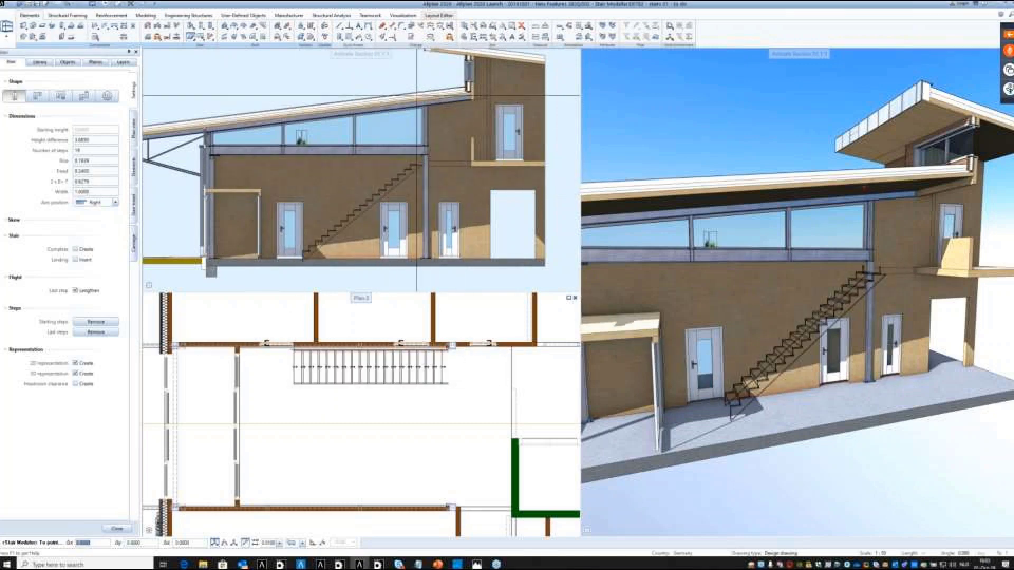
Create the stair's headroom clearance, check it against the roof in the section view, and color its 3D representation red
{"action": "left_click", "coordinate": [75, 384]}
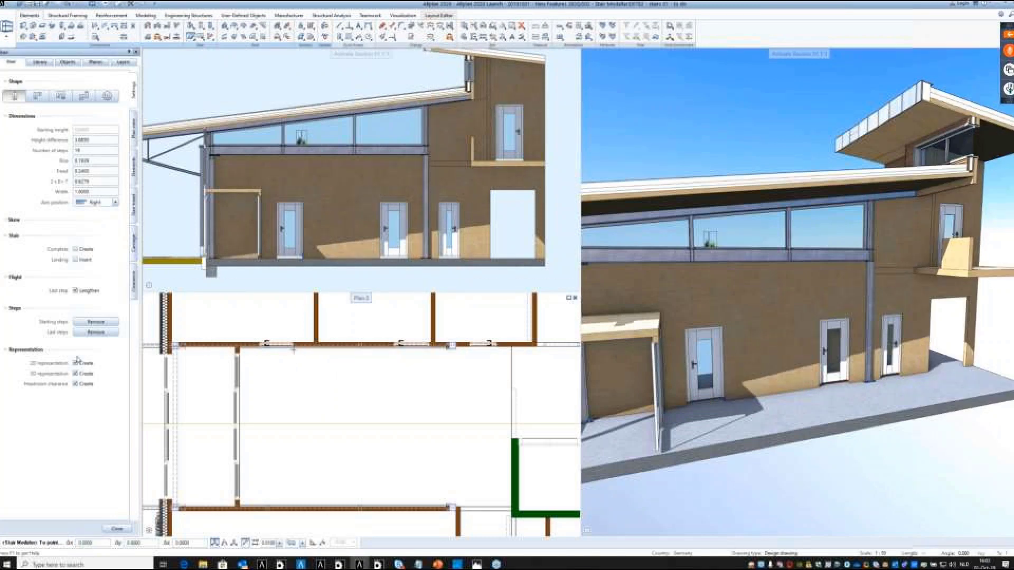
{"action": "left_click", "coordinate": [135, 285]}
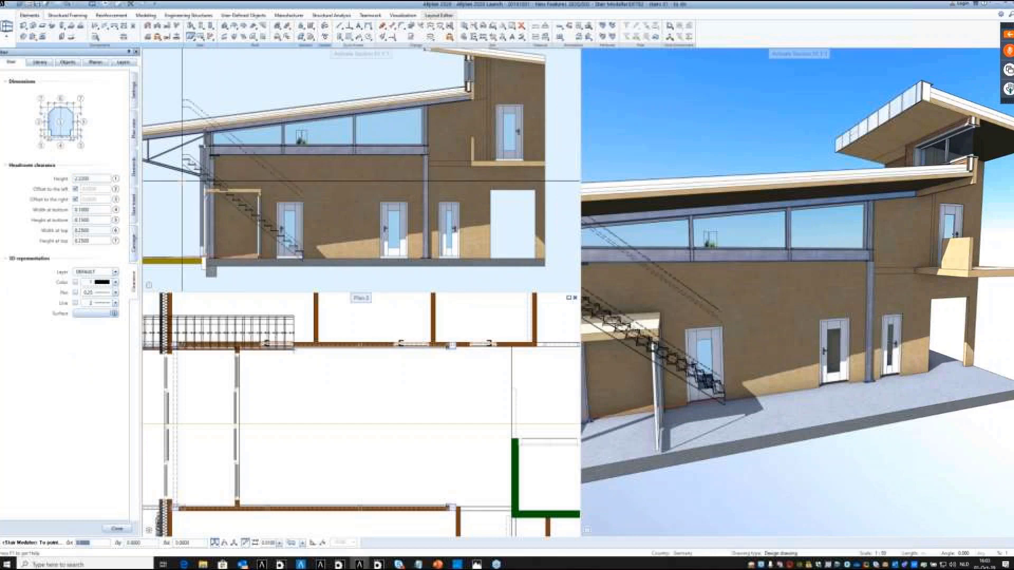
{"action": "scroll", "coordinate": [420, 98], "scroll_direction": "up", "scroll_amount": 1}
{"action": "scroll", "coordinate": [420, 98], "scroll_direction": "up", "scroll_amount": 2}
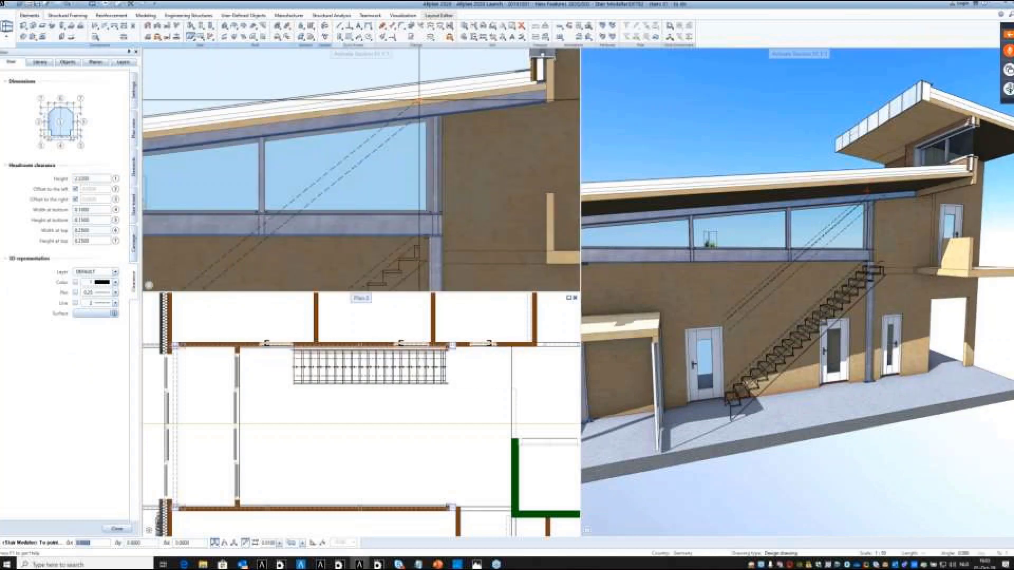
{"action": "scroll", "coordinate": [422, 98], "scroll_direction": "down", "scroll_amount": 4}
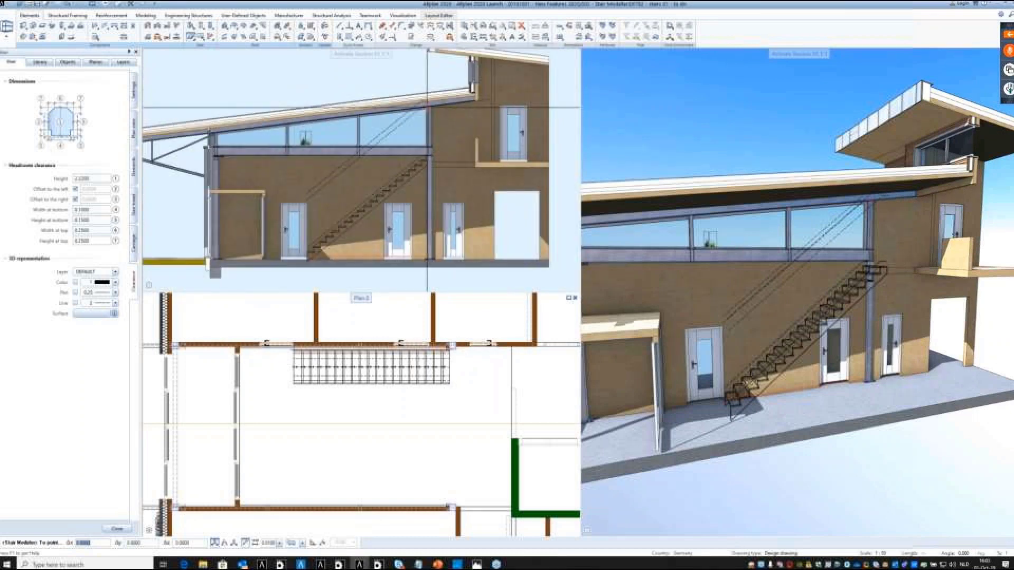
{"action": "left_click", "coordinate": [103, 282]}
{"action": "left_click", "coordinate": [107, 302]}
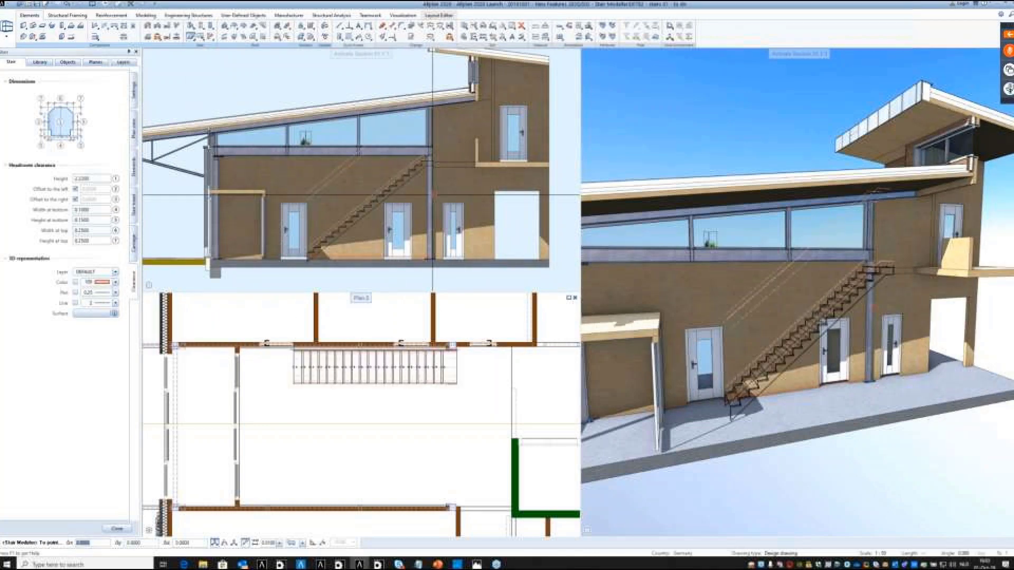
Enable landing insertion for the straight stair
{"action": "left_click", "coordinate": [134, 91]}
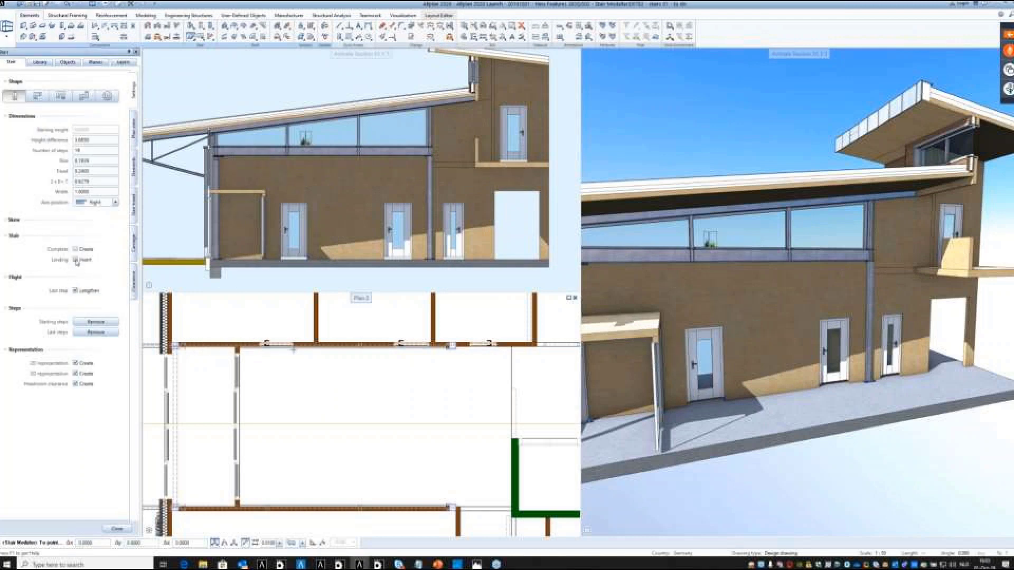
{"action": "left_click", "coordinate": [76, 259]}
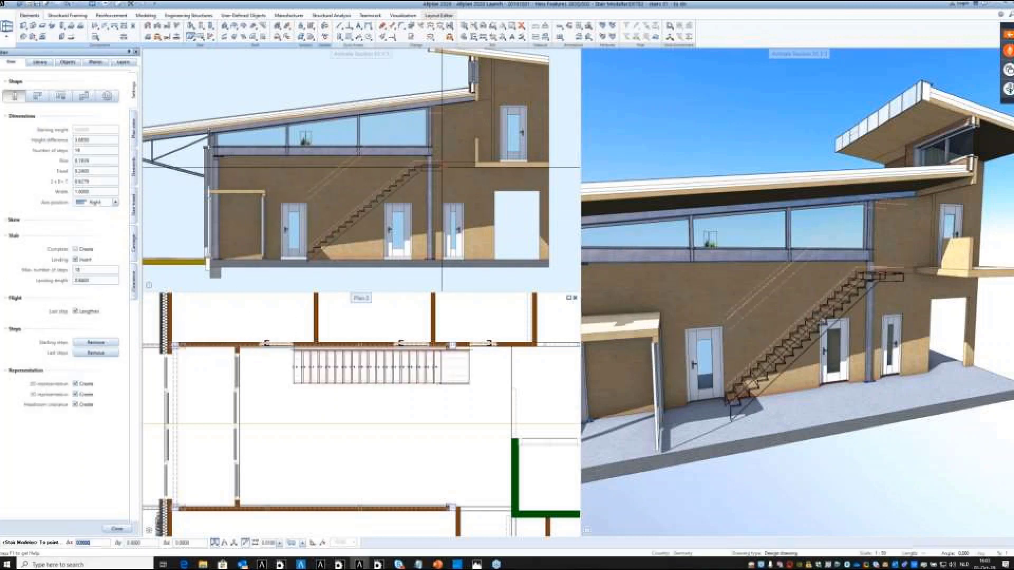
Set the maximum number of steps before the landing to 12 and finish placing the straight stair
{"action": "left_click", "coordinate": [77, 270]}
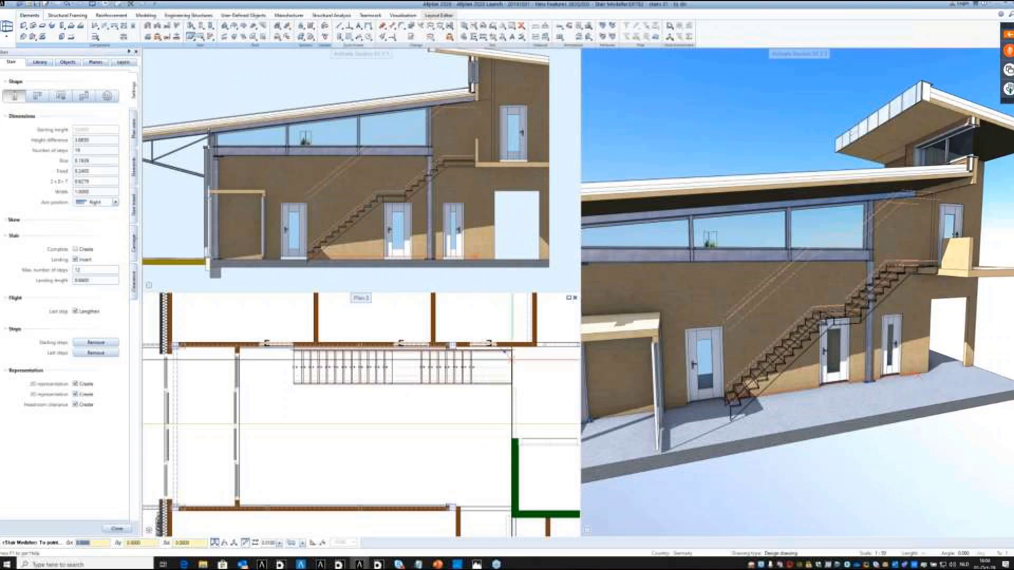
{"action": "key", "text": "Escape"}
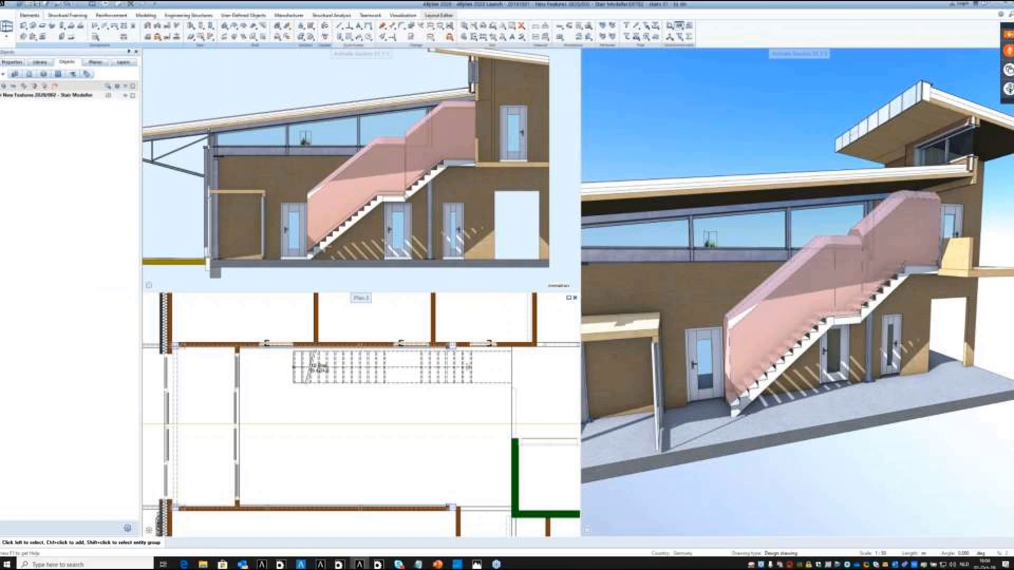
Reopen the placed stair for editing, adjust the steps of the upper flight and shift the landing's end point along the stair axis
{"action": "mouse_move", "coordinate": [393, 371]}
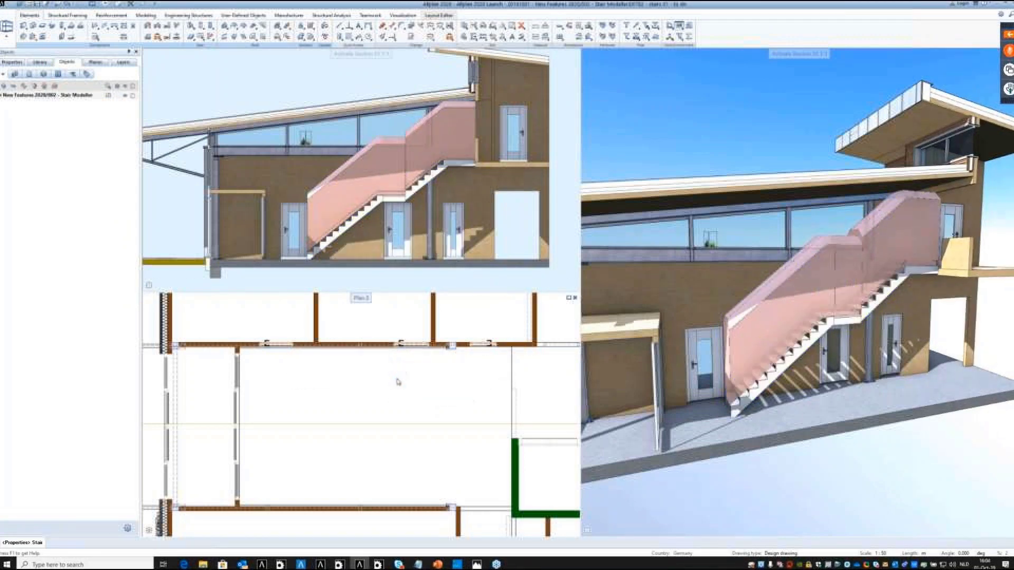
{"action": "double_click", "coordinate": [383, 380]}
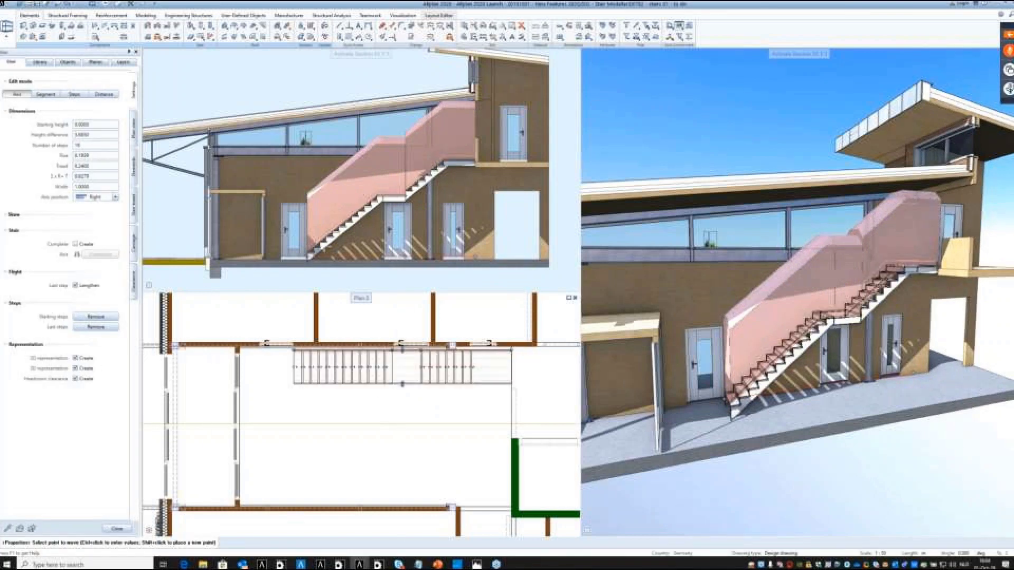
{"action": "left_click", "coordinate": [74, 94]}
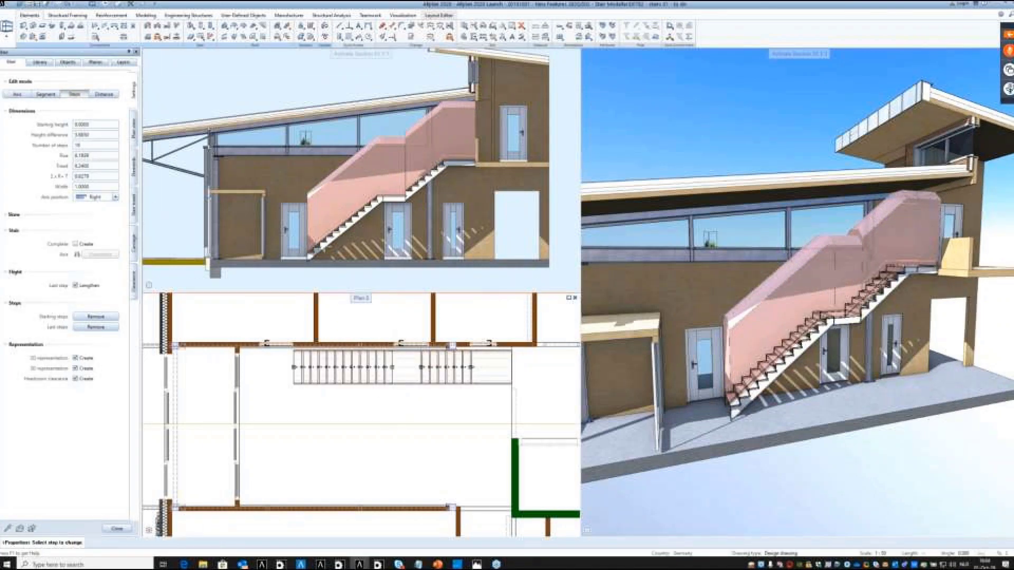
{"action": "scroll", "coordinate": [382, 235], "scroll_direction": "up", "scroll_amount": 3}
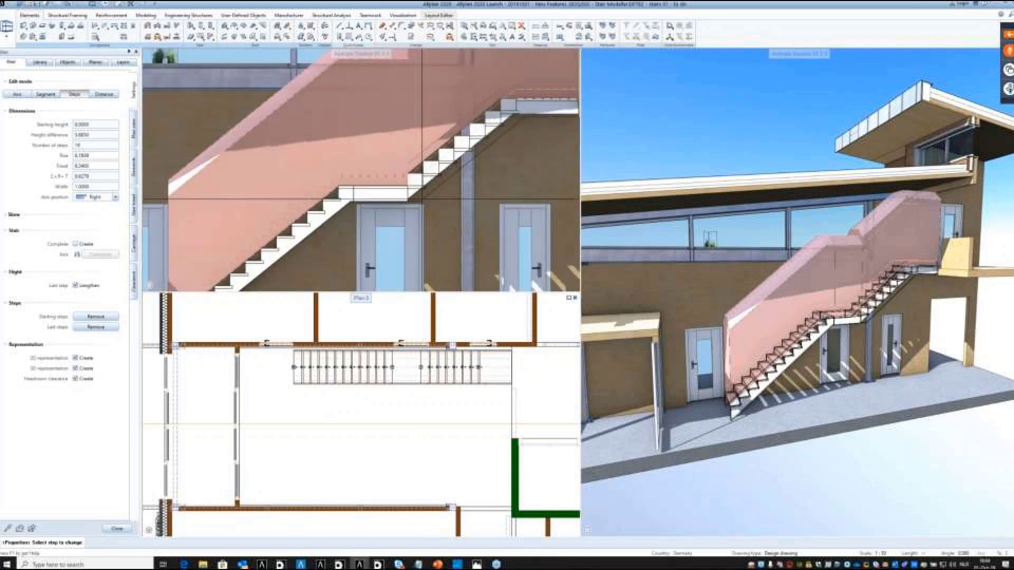
{"action": "left_click", "coordinate": [23, 97]}
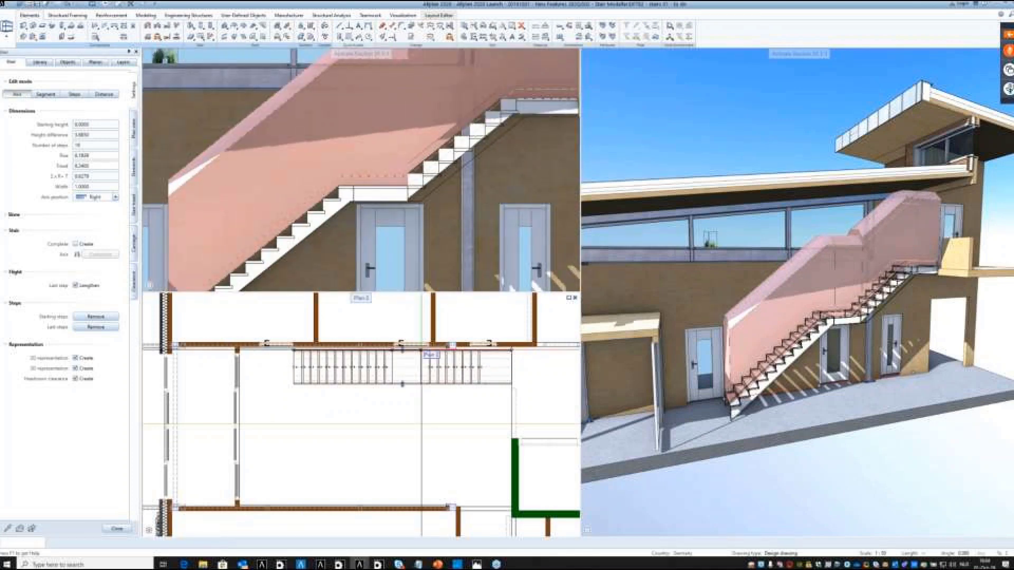
{"action": "left_click", "coordinate": [423, 349]}
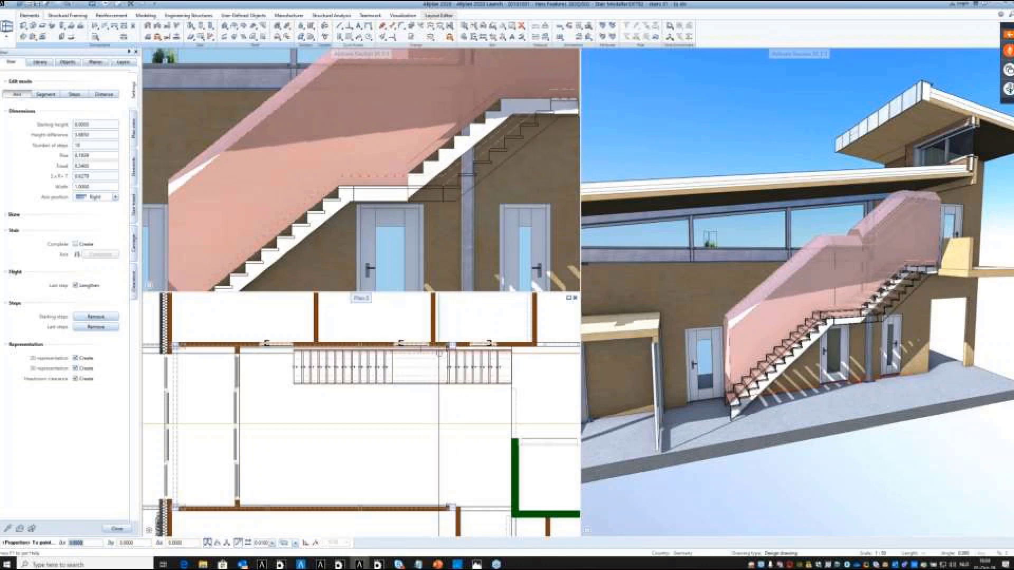
{"action": "left_click", "coordinate": [421, 350]}
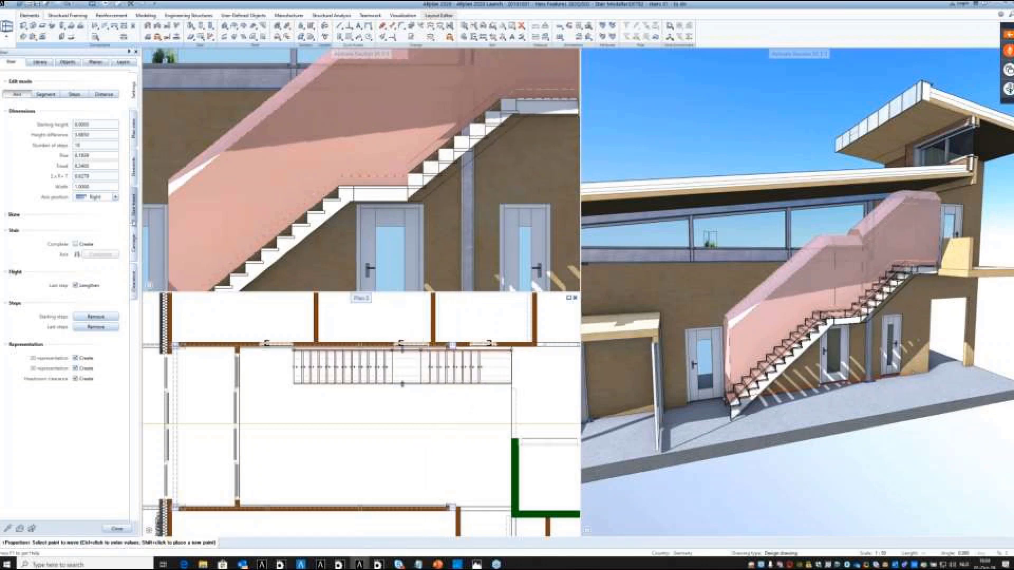
Switch off the stair's headroom clearance and set the landing thickness of the carriages to 0.24 m
{"action": "left_click", "coordinate": [75, 379]}
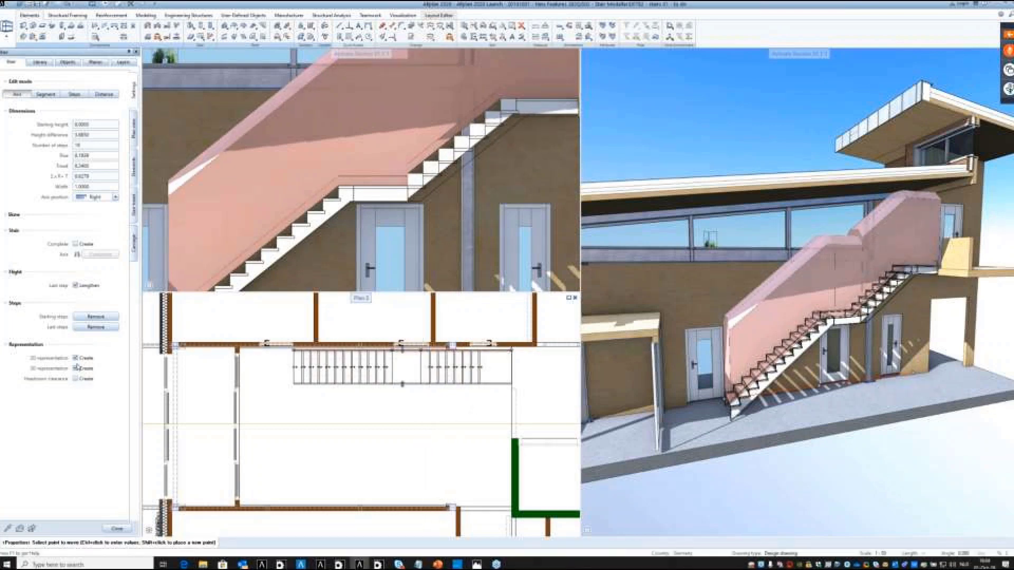
{"action": "scroll", "coordinate": [342, 243], "scroll_direction": "down", "scroll_amount": 2}
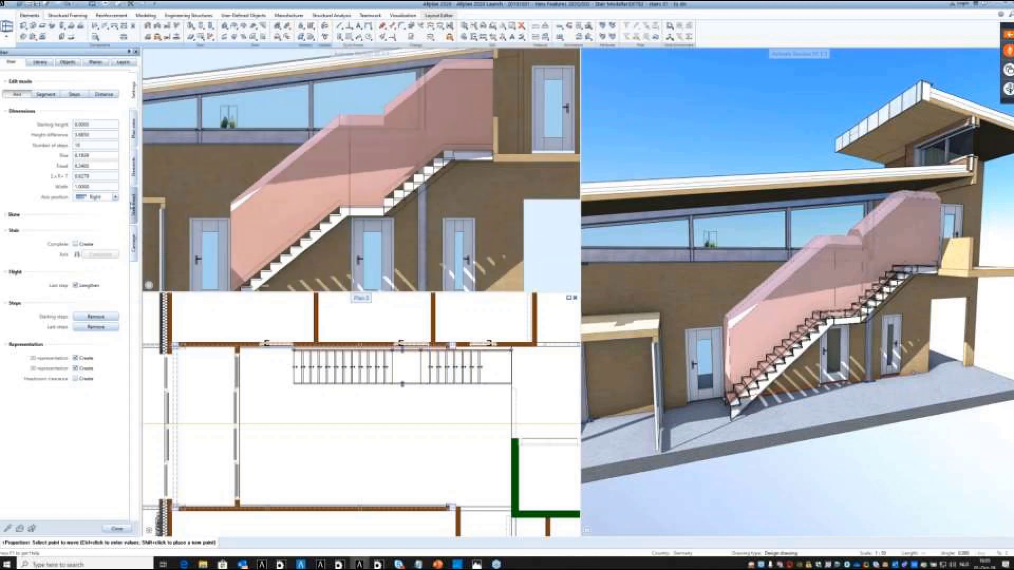
{"action": "left_click", "coordinate": [134, 244]}
{"action": "scroll", "coordinate": [90, 369], "scroll_direction": "down", "scroll_amount": 1}
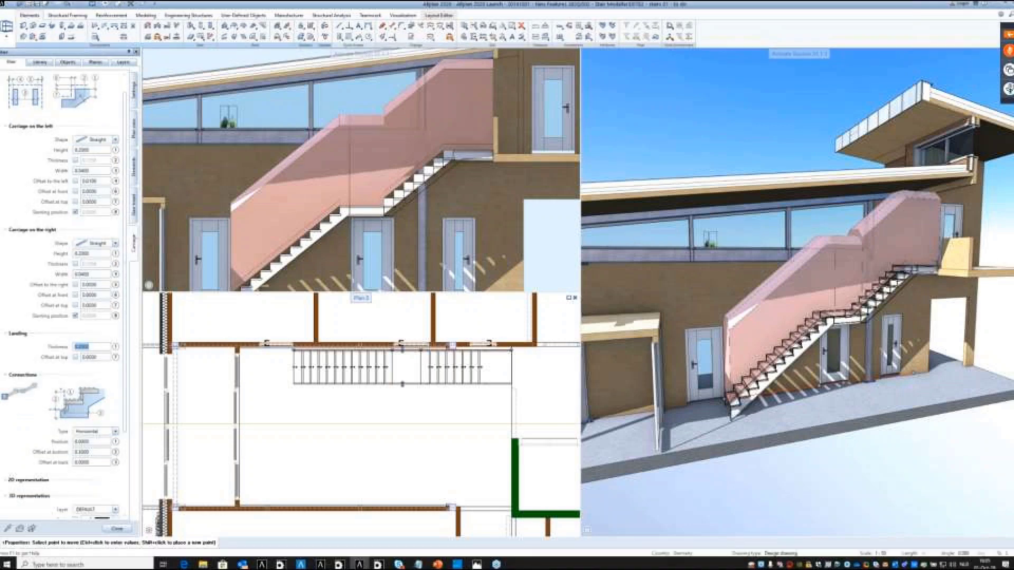
{"action": "key", "text": "Return"}
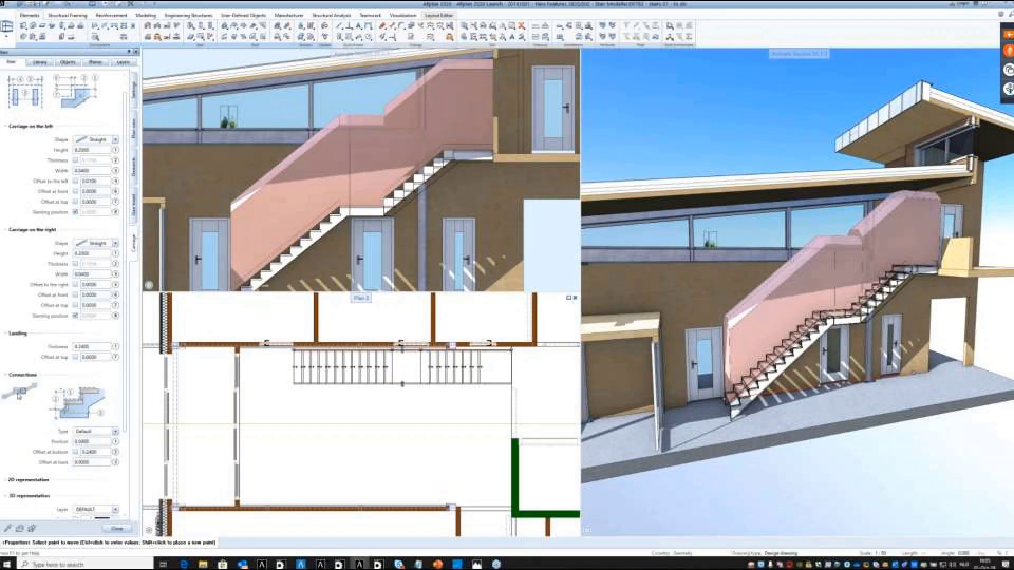
Make the carriages' connection at the stair's foot horizontal, with offsets of 0.1 m at bottom and 0.3 m at back, and apply the changes
{"action": "scroll", "coordinate": [292, 263], "scroll_direction": "down", "scroll_amount": 2}
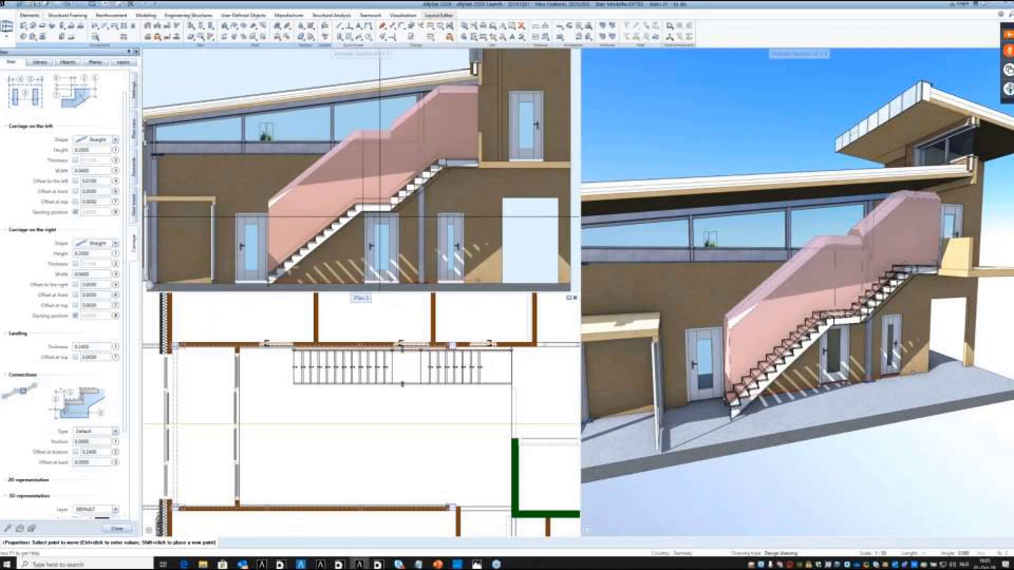
{"action": "scroll", "coordinate": [292, 262], "scroll_direction": "up", "scroll_amount": 3}
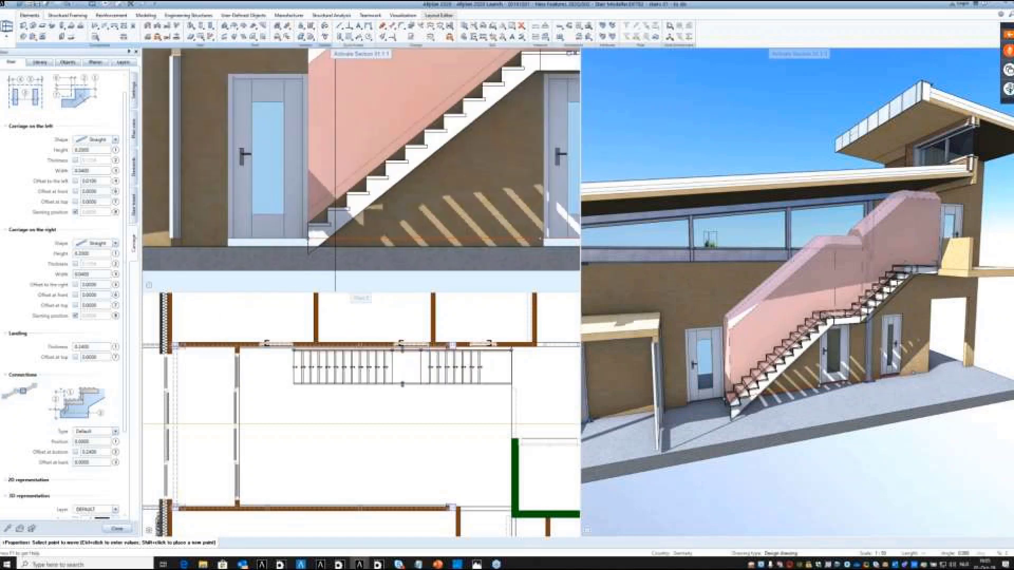
{"action": "left_click", "coordinate": [5, 396]}
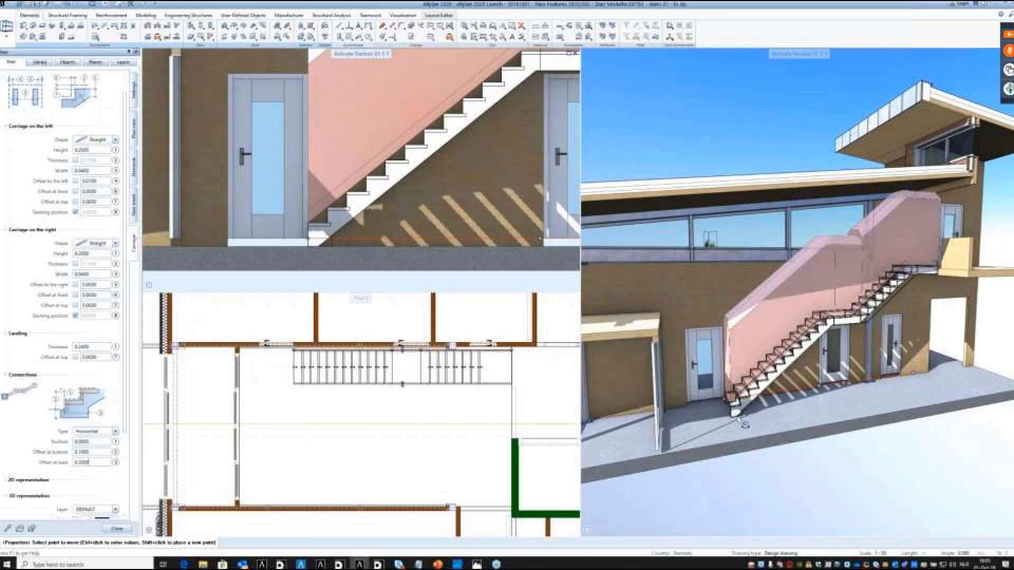
{"action": "scroll", "coordinate": [746, 418], "scroll_direction": "up", "scroll_amount": 2}
{"action": "scroll", "coordinate": [746, 418], "scroll_direction": "up", "scroll_amount": 1}
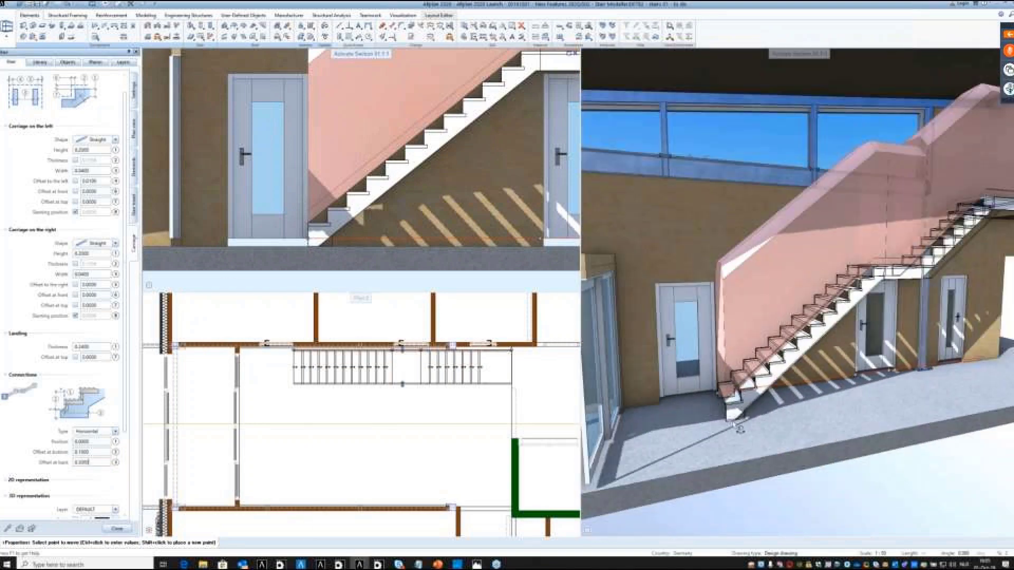
{"action": "scroll", "coordinate": [736, 421], "scroll_direction": "down", "scroll_amount": 3}
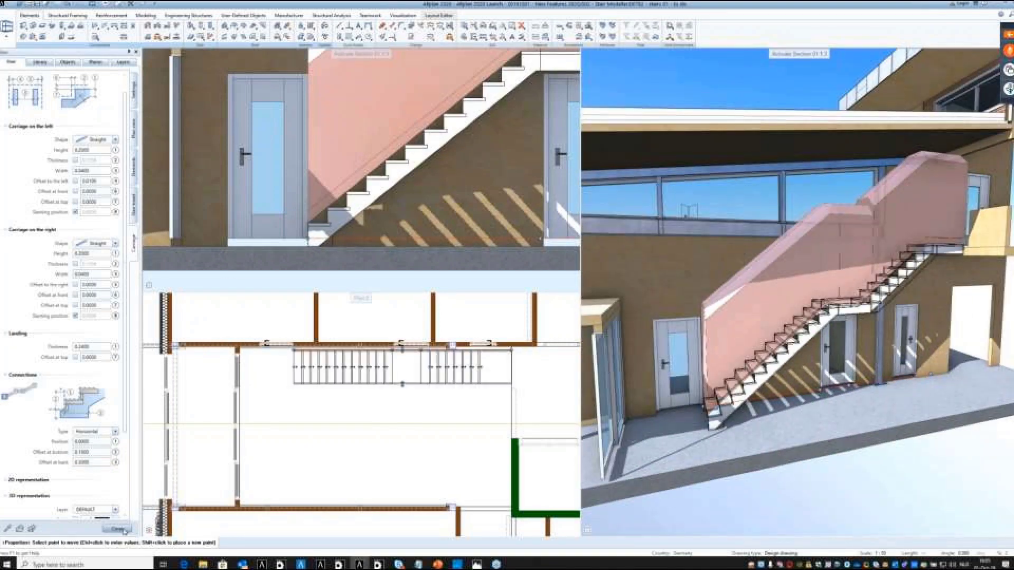
{"action": "left_click", "coordinate": [118, 529]}
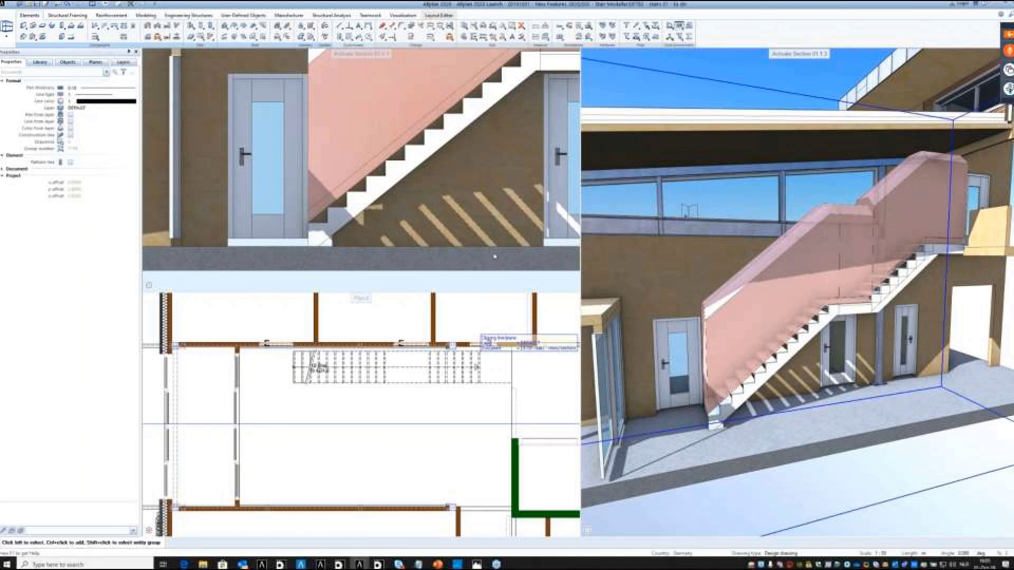
{"action": "key", "text": "ctrl+z"}
{"action": "middle_click_drag", "start_coordinate": [866, 303], "coordinate": [875, 291], "text": "shift"}
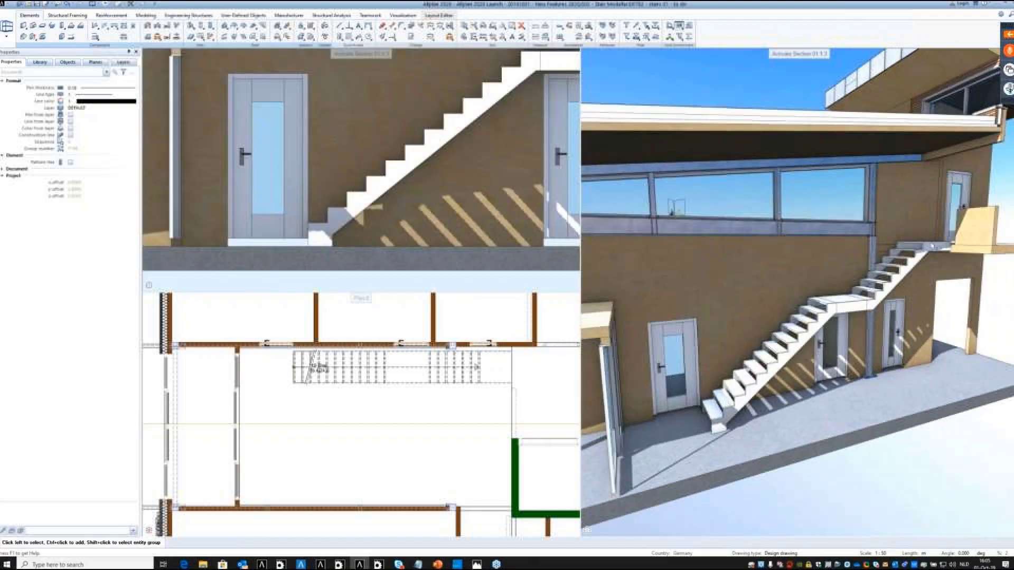
In the stair's plan representation, turn off the section line and undercut and set the 2D representation color to 25
{"action": "scroll", "coordinate": [323, 228], "scroll_direction": "down", "scroll_amount": 4}
{"action": "middle_click_drag", "start_coordinate": [323, 228], "coordinate": [304, 239]}
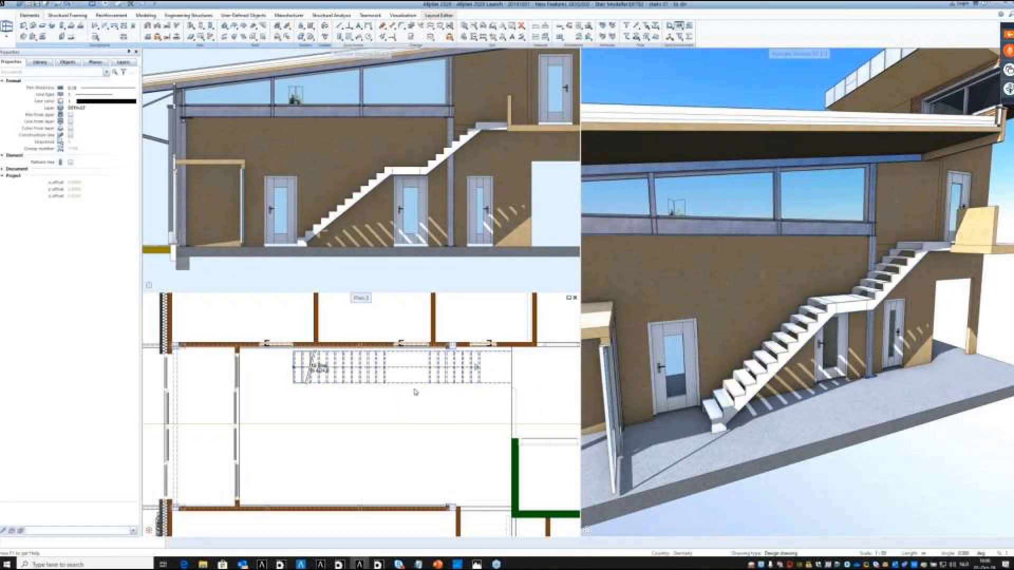
{"action": "left_click", "coordinate": [328, 355]}
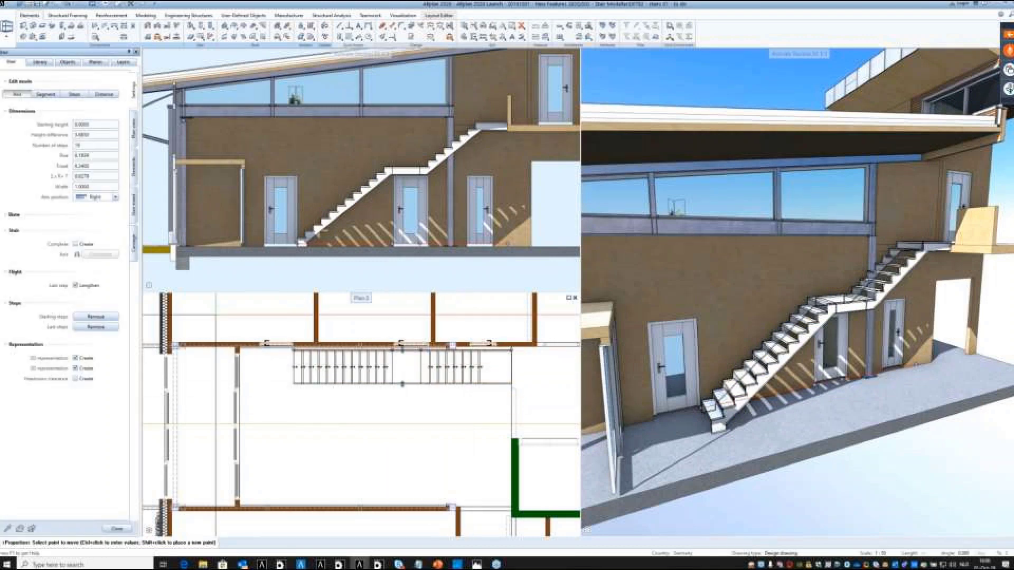
{"action": "left_click", "coordinate": [135, 132]}
{"action": "scroll", "coordinate": [338, 373], "scroll_direction": "up", "scroll_amount": 2}
{"action": "middle_click_drag", "start_coordinate": [327, 375], "coordinate": [319, 375]}
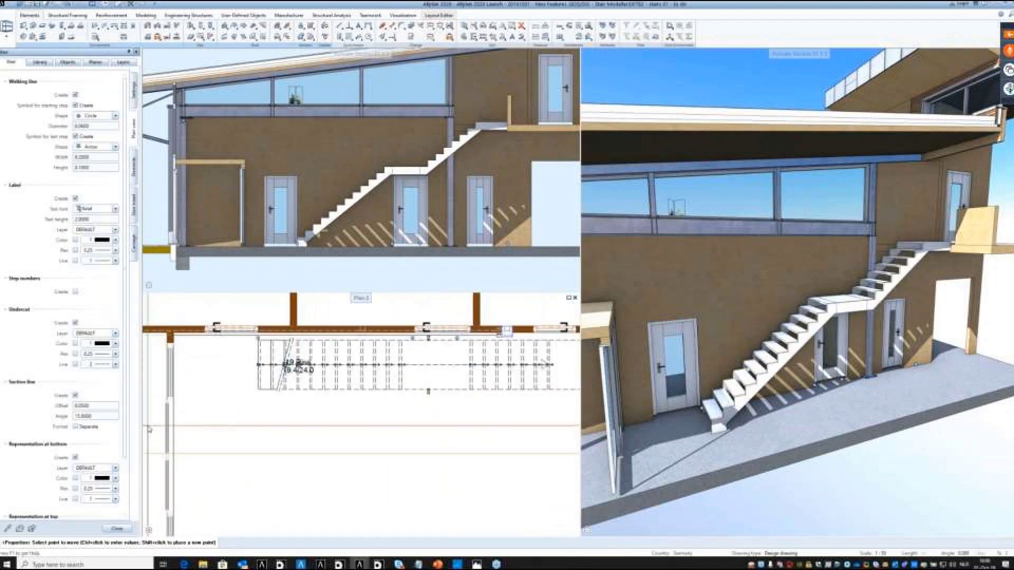
{"action": "left_click", "coordinate": [75, 395]}
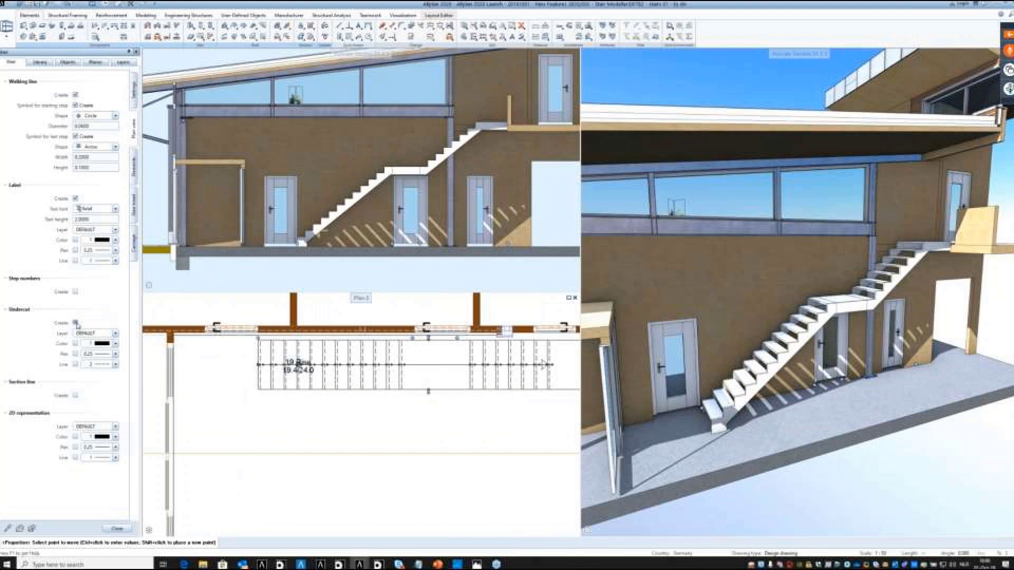
{"action": "left_click", "coordinate": [75, 323]}
{"action": "left_click", "coordinate": [115, 395]}
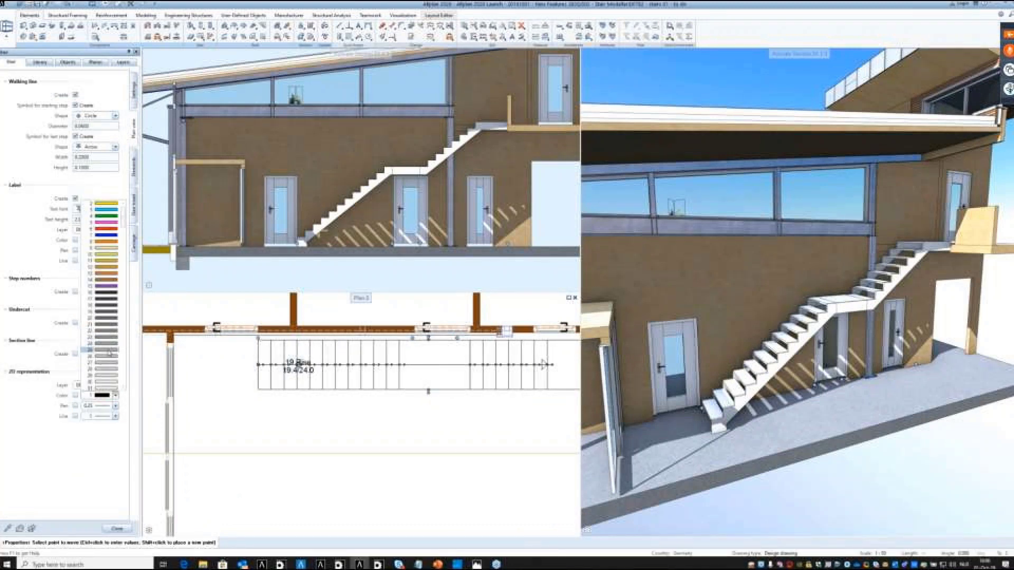
{"action": "left_click", "coordinate": [110, 353]}
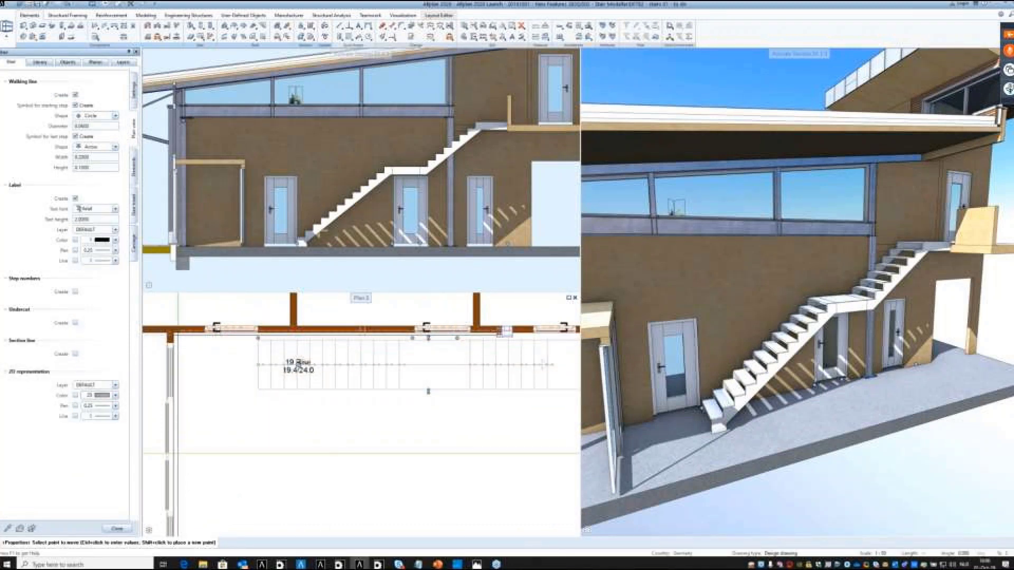
Add step numbers on the right side of the stair in plan and move the rise label below the stair
{"action": "left_click", "coordinate": [75, 292]}
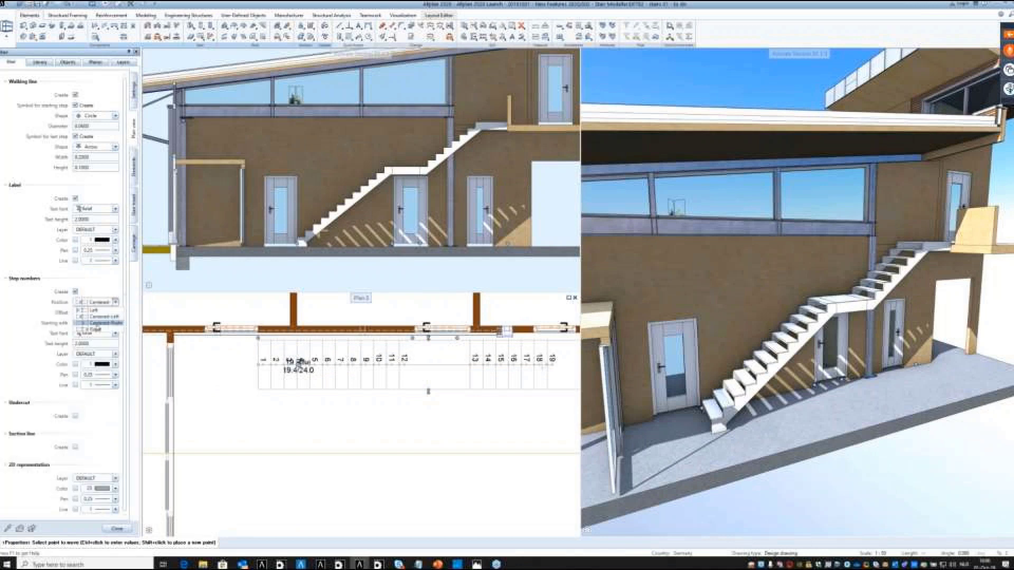
{"action": "middle_click_drag", "start_coordinate": [325, 413], "coordinate": [294, 419]}
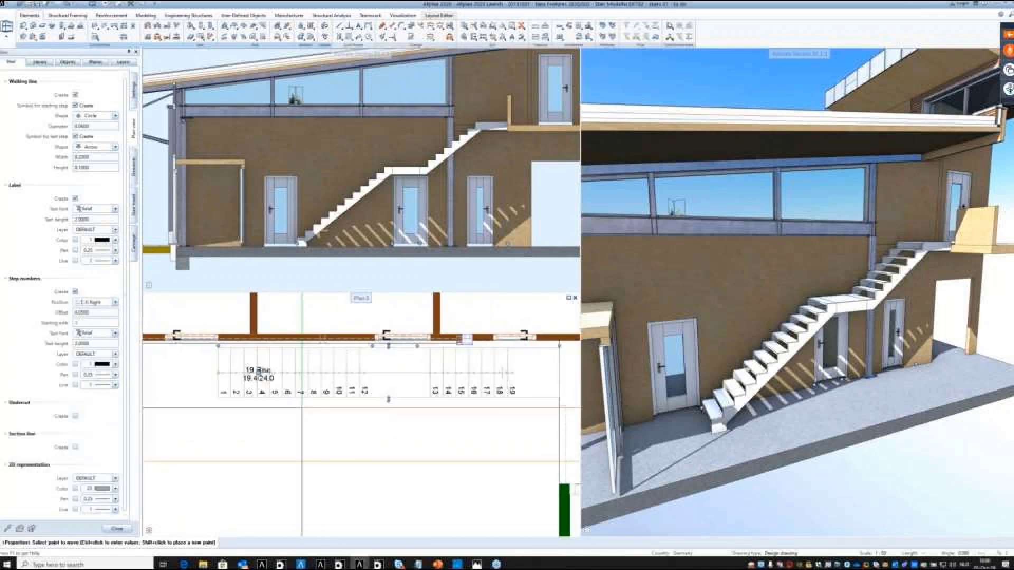
{"action": "left_click", "coordinate": [258, 373]}
{"action": "left_click", "coordinate": [258, 410]}
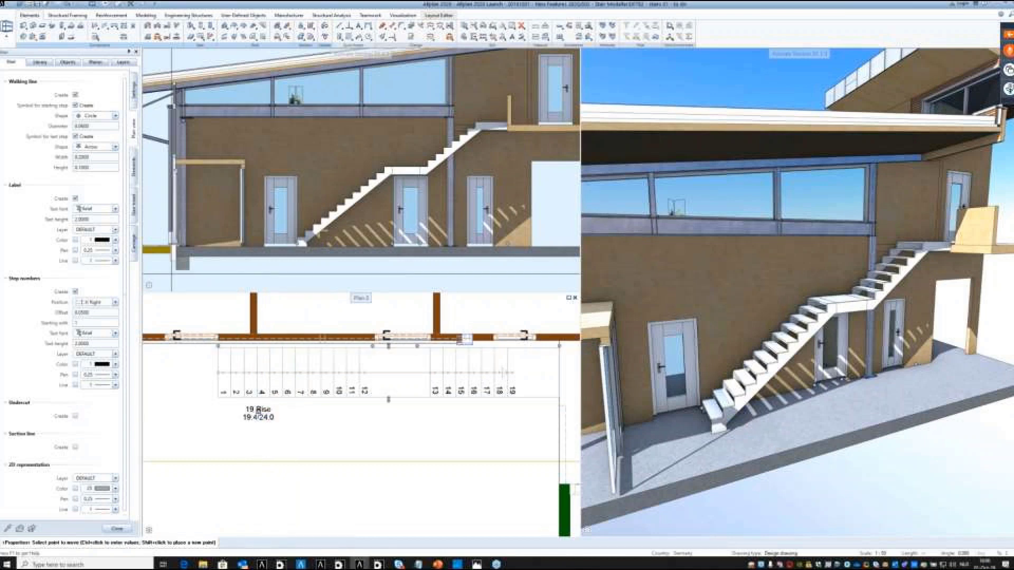
Assign the parquet surface to the stair treads' 3D representation
{"action": "left_click", "coordinate": [134, 208]}
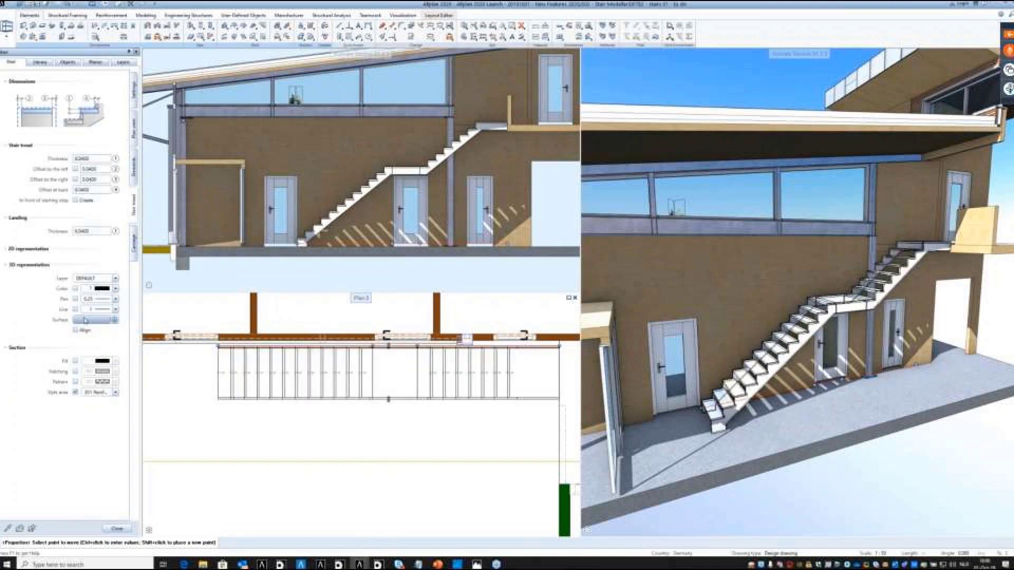
{"action": "left_click", "coordinate": [114, 319]}
{"action": "left_click", "coordinate": [273, 132]}
{"action": "type", "text": "parq"}
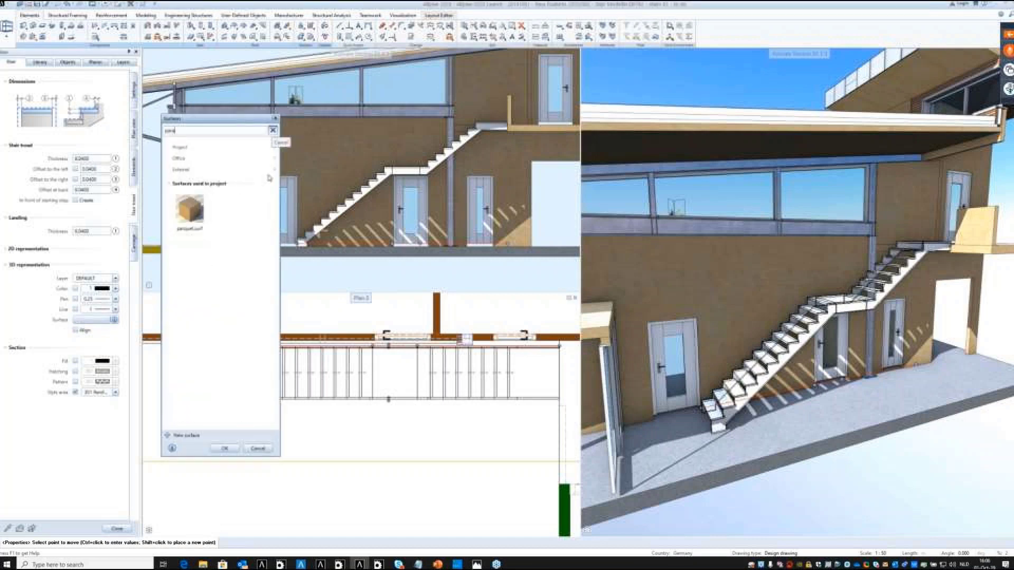
{"action": "double_click", "coordinate": [194, 207]}
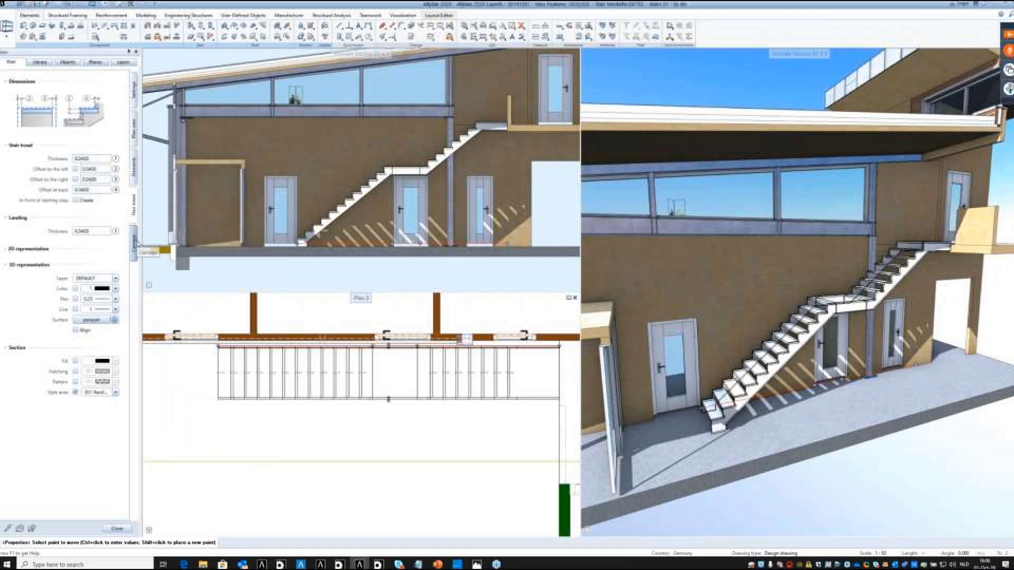
Assign the steel surface to the carriages' 3D representation
{"action": "left_click", "coordinate": [134, 243]}
{"action": "scroll", "coordinate": [96, 450], "scroll_direction": "down", "scroll_amount": 3}
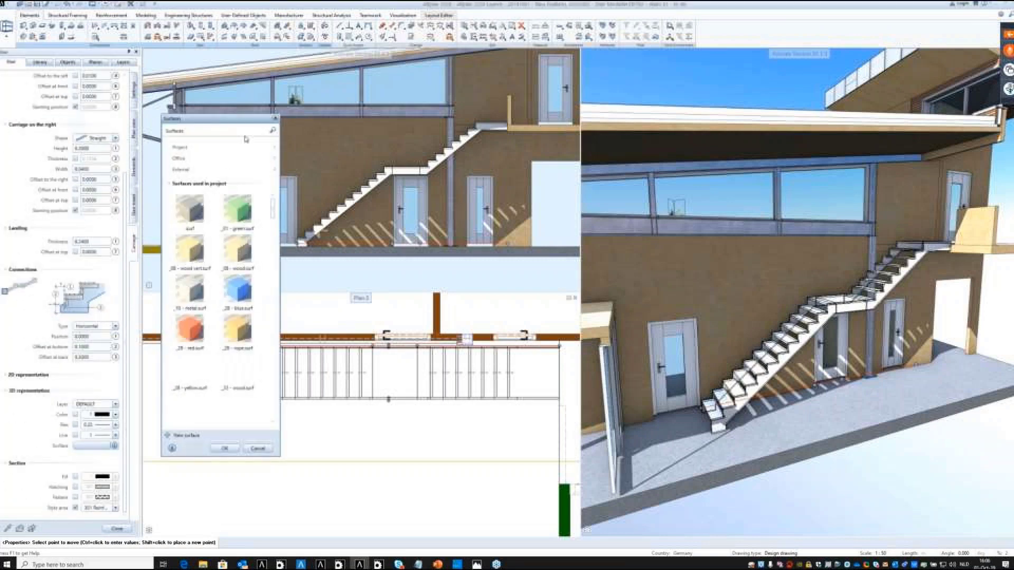
{"action": "left_click", "coordinate": [243, 132]}
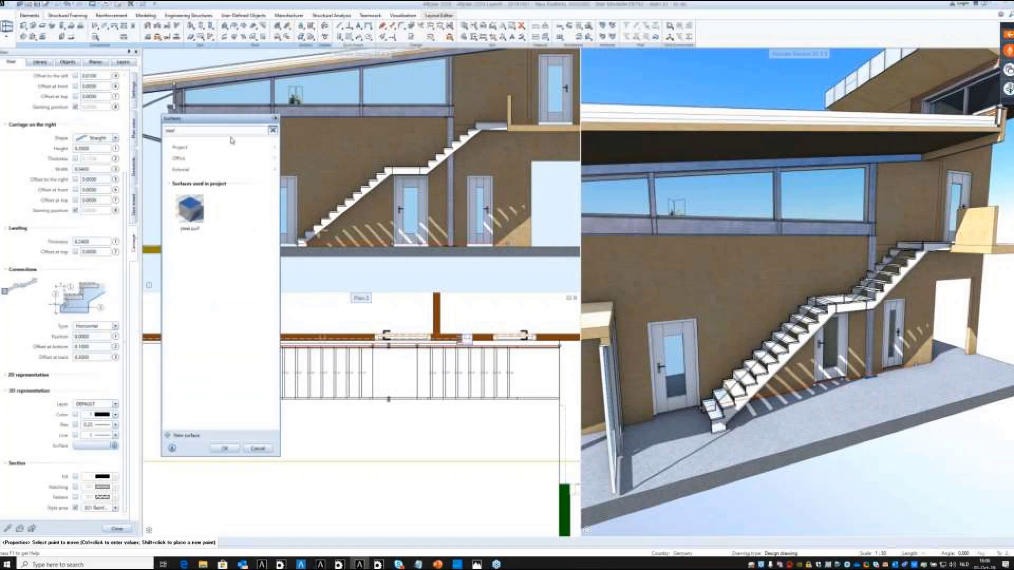
{"action": "double_click", "coordinate": [190, 220]}
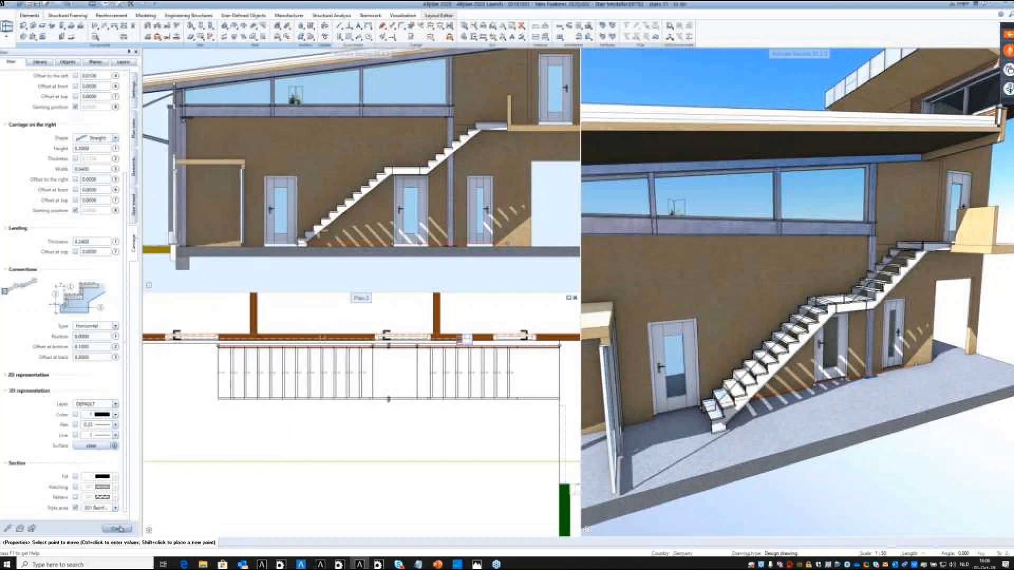
Apply the carriage settings and finish editing the stair
{"action": "left_click", "coordinate": [118, 528]}
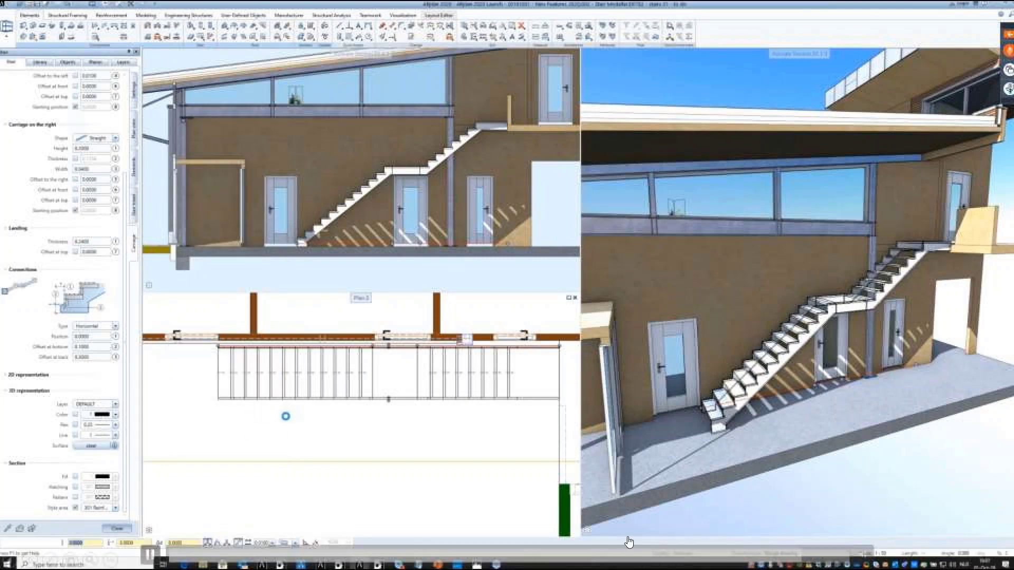
{"action": "left_click", "coordinate": [831, 553]}
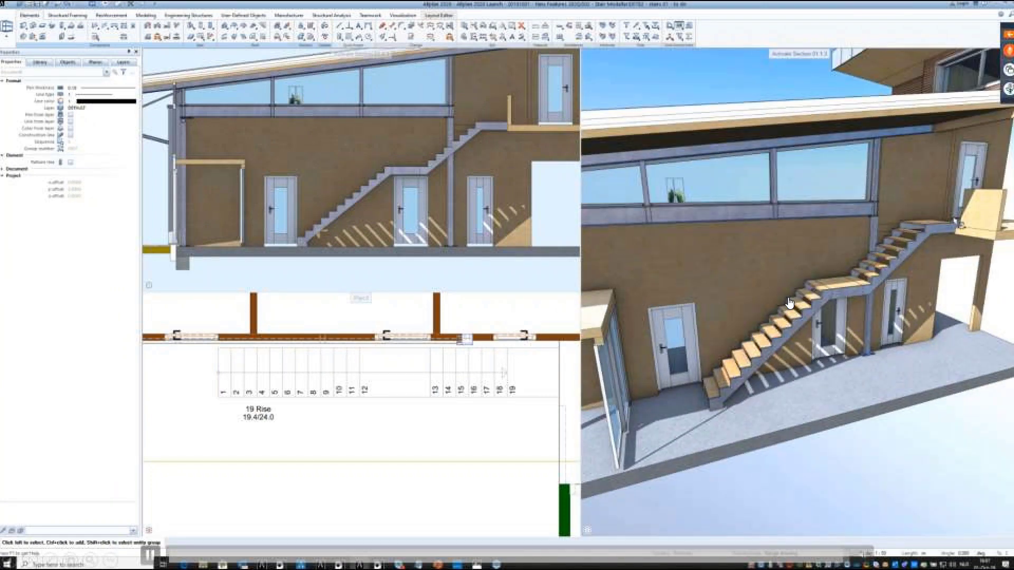
{"action": "left_click", "coordinate": [743, 299]}
{"action": "key", "text": "Right"}
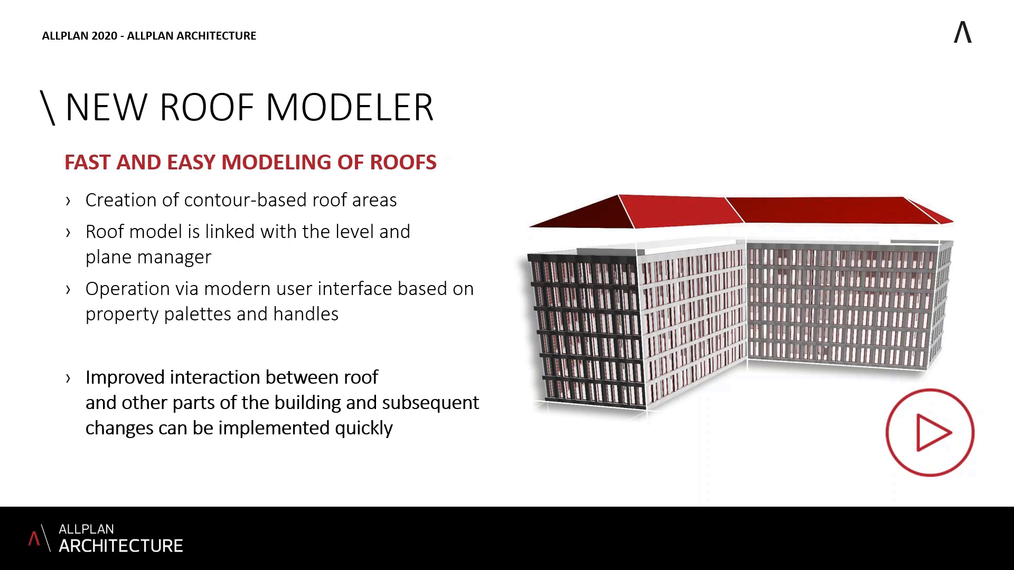
{"action": "key", "text": "Right"}
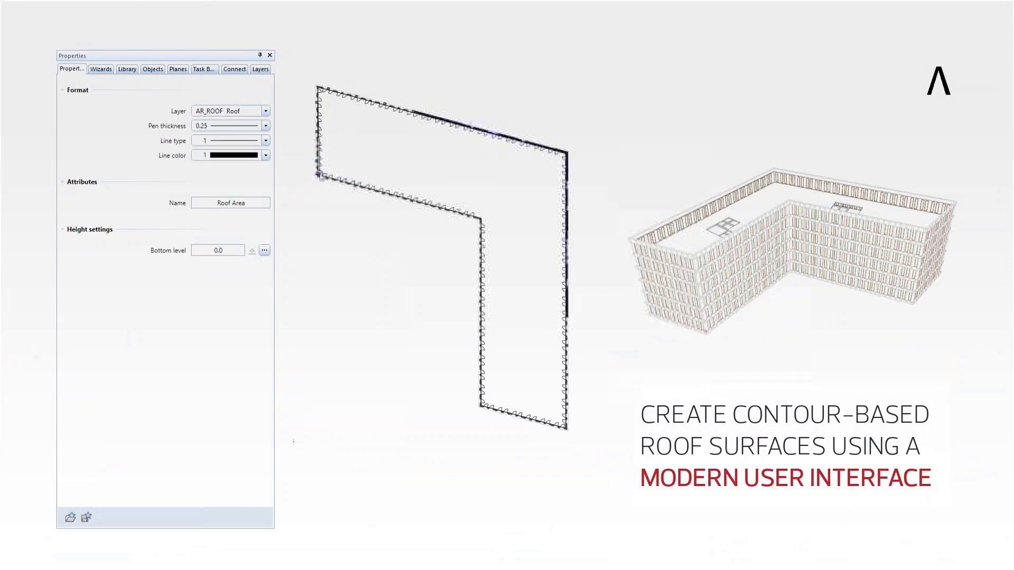
Split the L-shaped roof area in two with a line from its inner corner to its outer corner
{"action": "left_click", "coordinate": [483, 218]}
{"action": "left_click", "coordinate": [566, 153]}
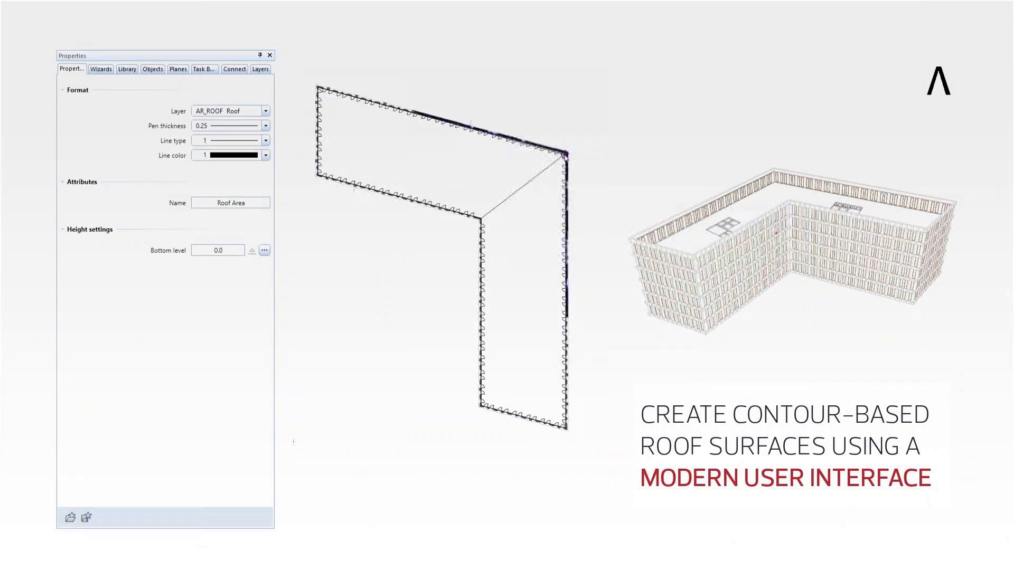
{"action": "left_click", "coordinate": [483, 219]}
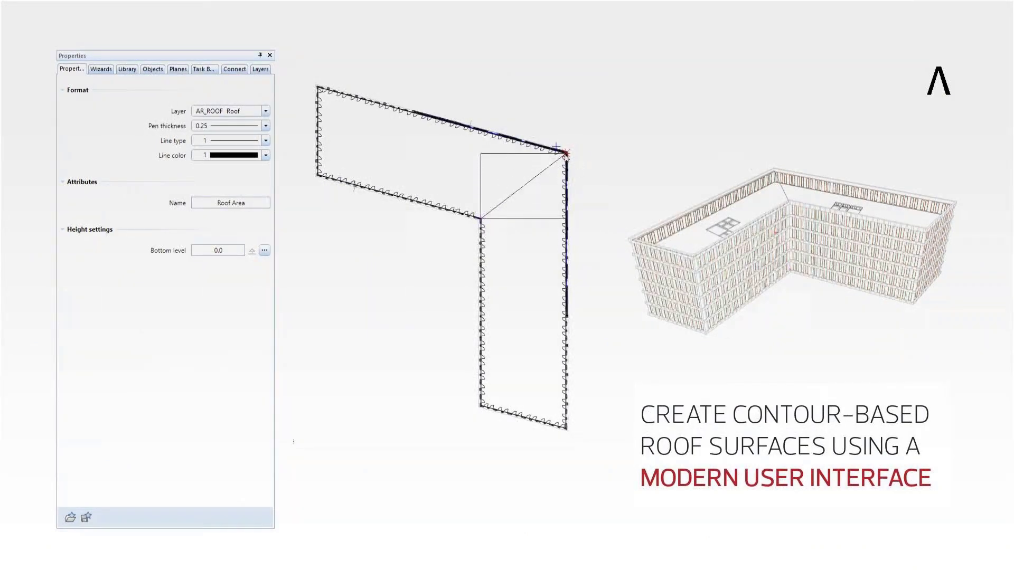
{"action": "left_click", "coordinate": [566, 429]}
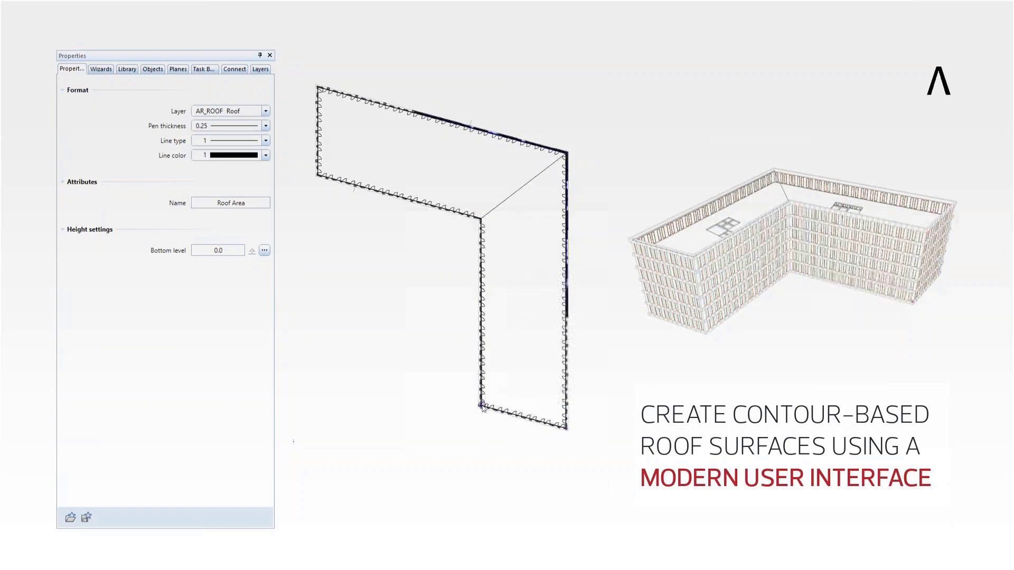
Assign the edge type Inclination, pitch to both long edges of the roof's upper wing in plan
{"action": "left_click", "coordinate": [442, 123]}
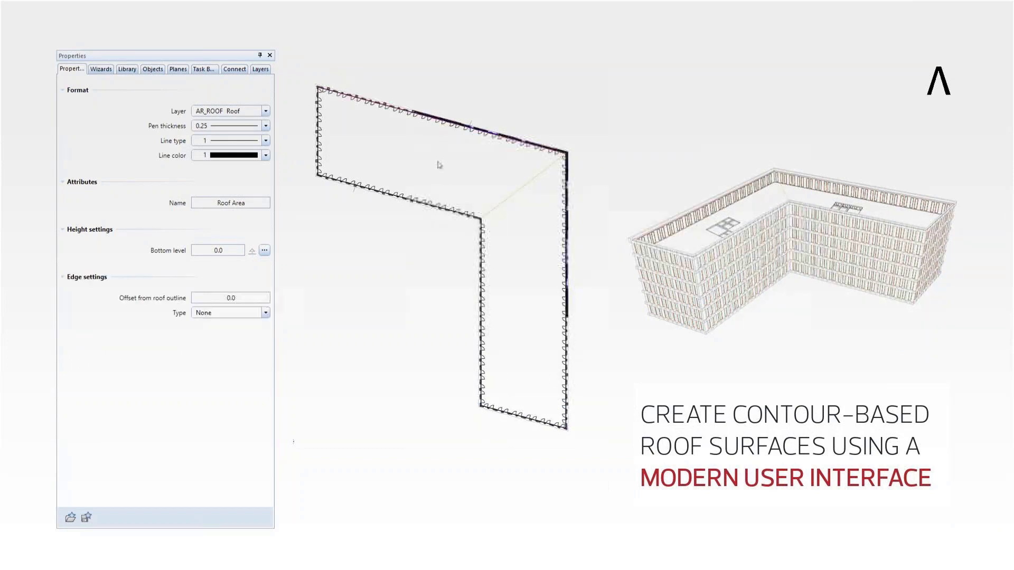
{"action": "left_click", "coordinate": [432, 204]}
{"action": "left_click", "coordinate": [264, 313]}
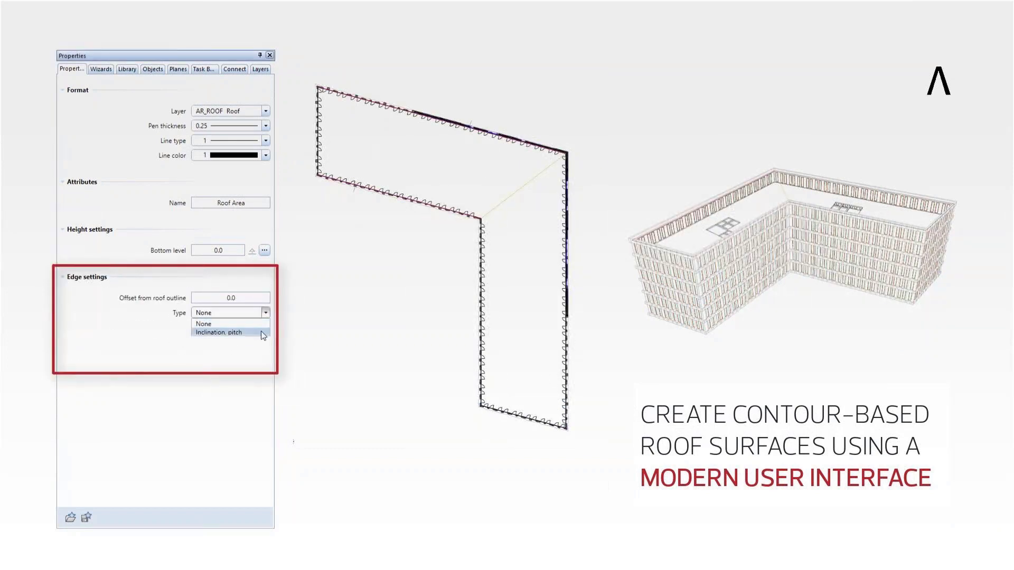
{"action": "left_click", "coordinate": [260, 331]}
Assign the edge type Inclination, pitch to both long edges of the roof's vertical wing in plan and deselect the edges
{"action": "left_click", "coordinate": [481, 280]}
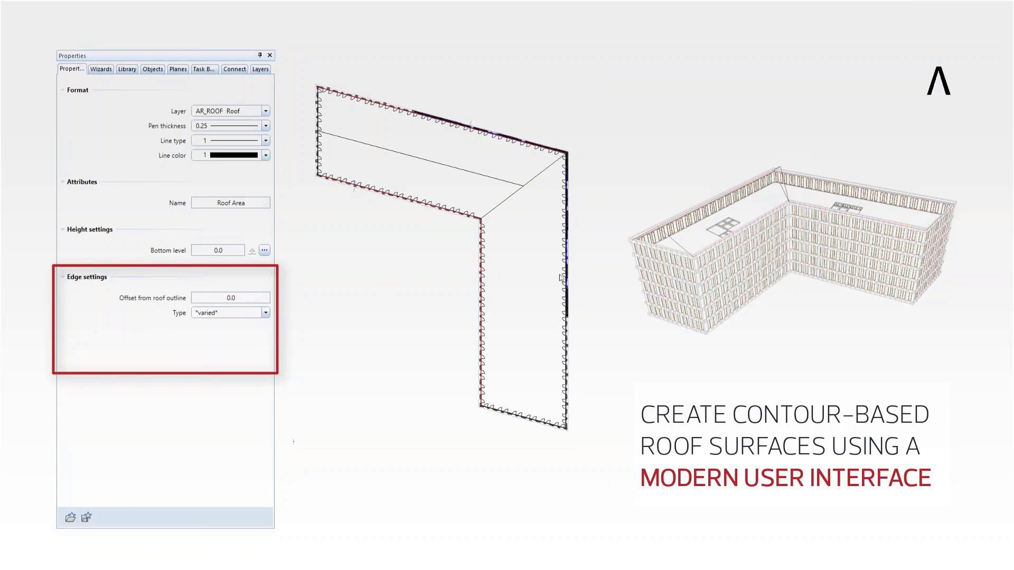
{"action": "left_click", "coordinate": [565, 278]}
{"action": "left_click", "coordinate": [265, 313]}
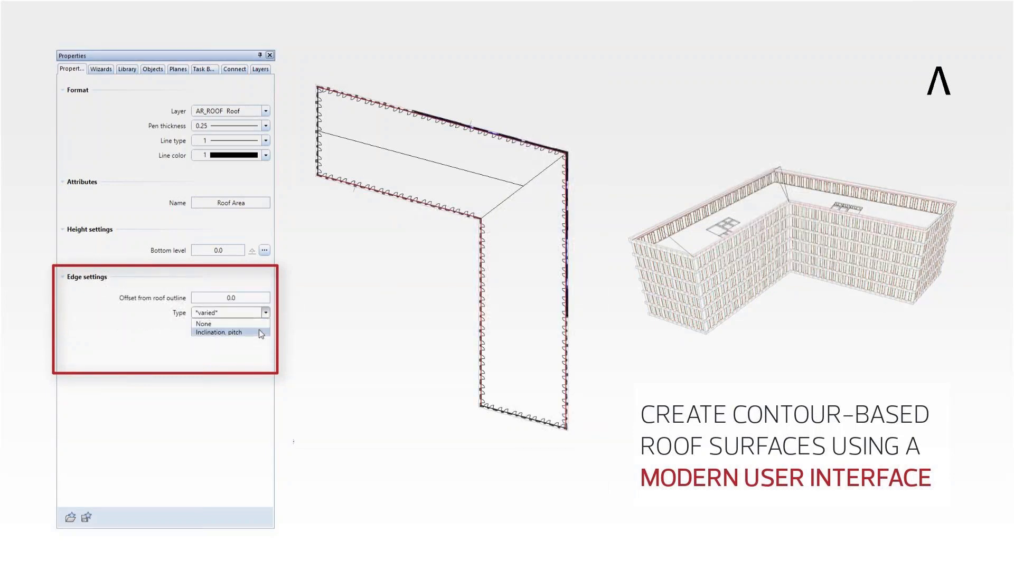
{"action": "left_click", "coordinate": [259, 332]}
{"action": "key", "text": "Escape"}
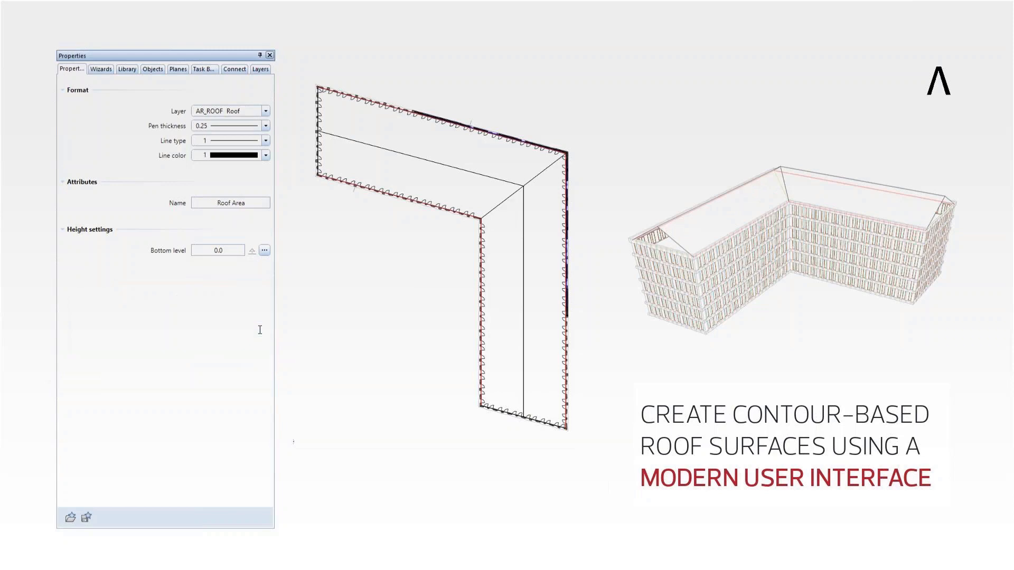
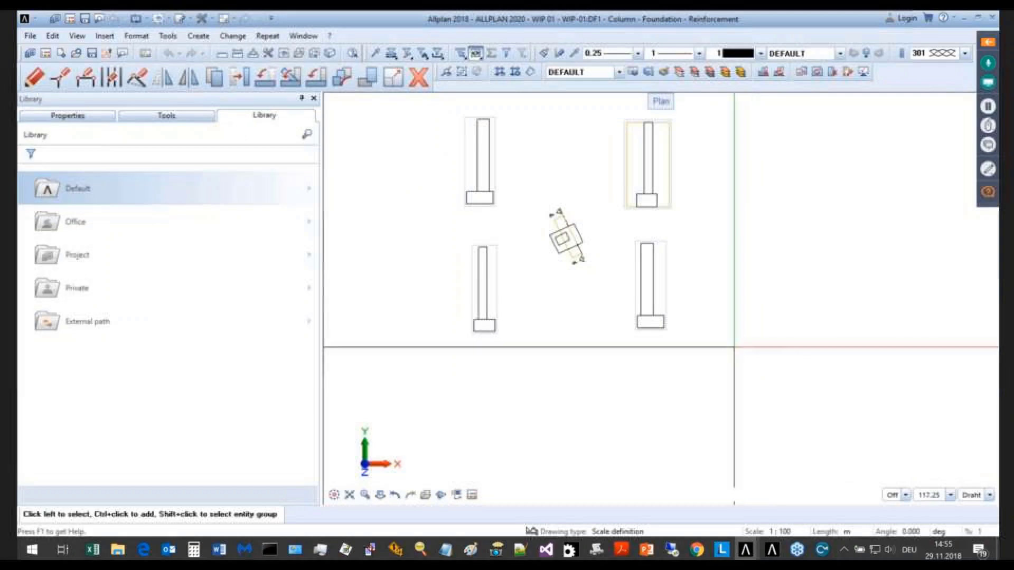
Insert the Column foundation PythonPart from the default Engineering PythonParts library
{"action": "left_click", "coordinate": [89, 194]}
{"action": "left_click", "coordinate": [88, 289]}
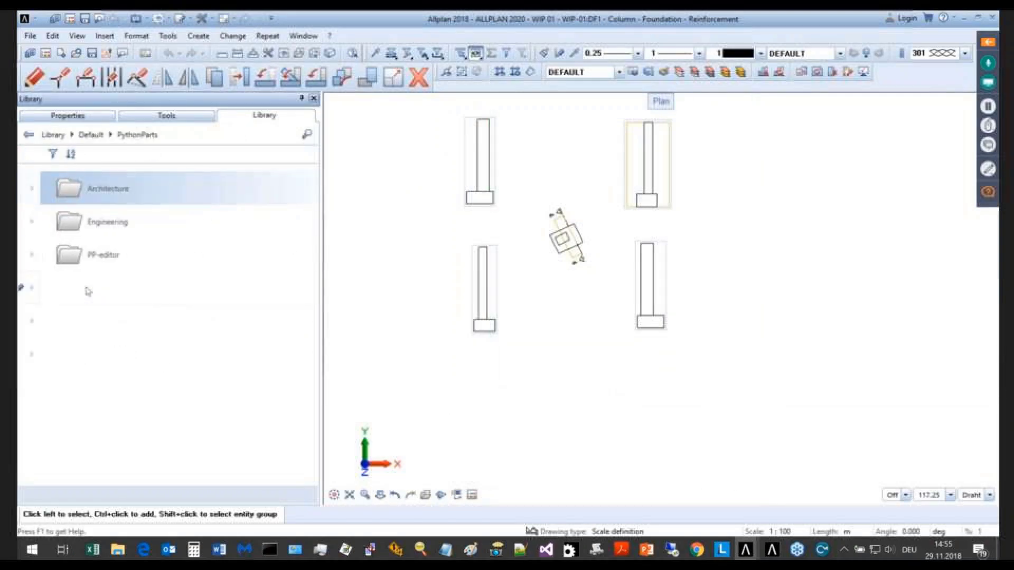
{"action": "left_click", "coordinate": [84, 222]}
{"action": "scroll", "coordinate": [167, 430], "scroll_direction": "down", "scroll_amount": 1}
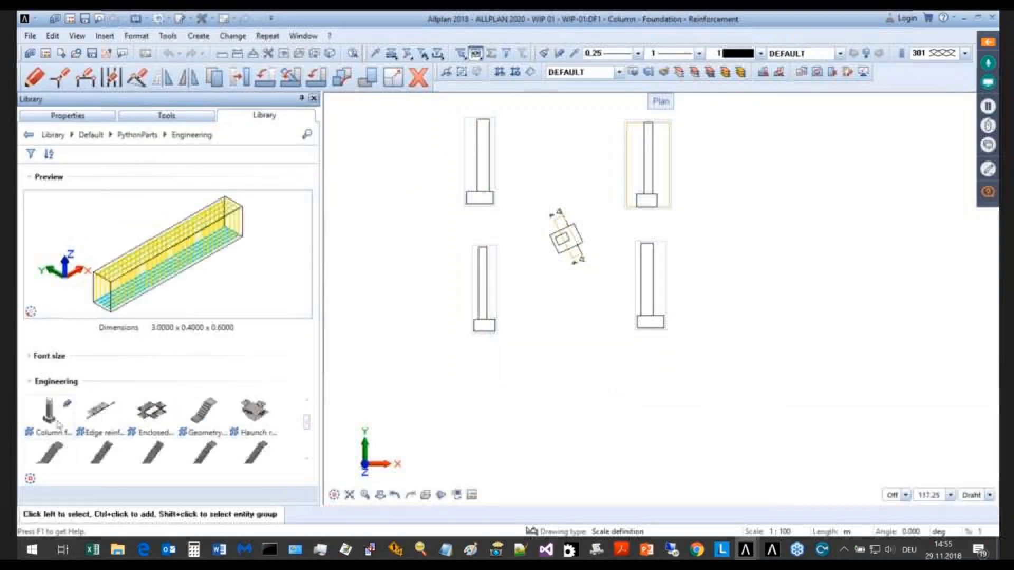
{"action": "left_click", "coordinate": [49, 409]}
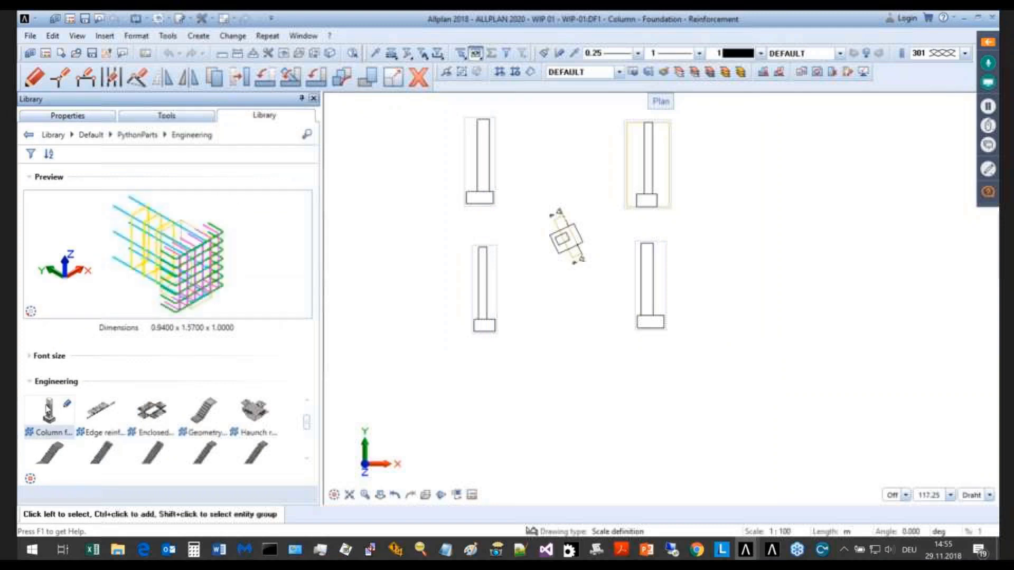
{"action": "double_click", "coordinate": [48, 410]}
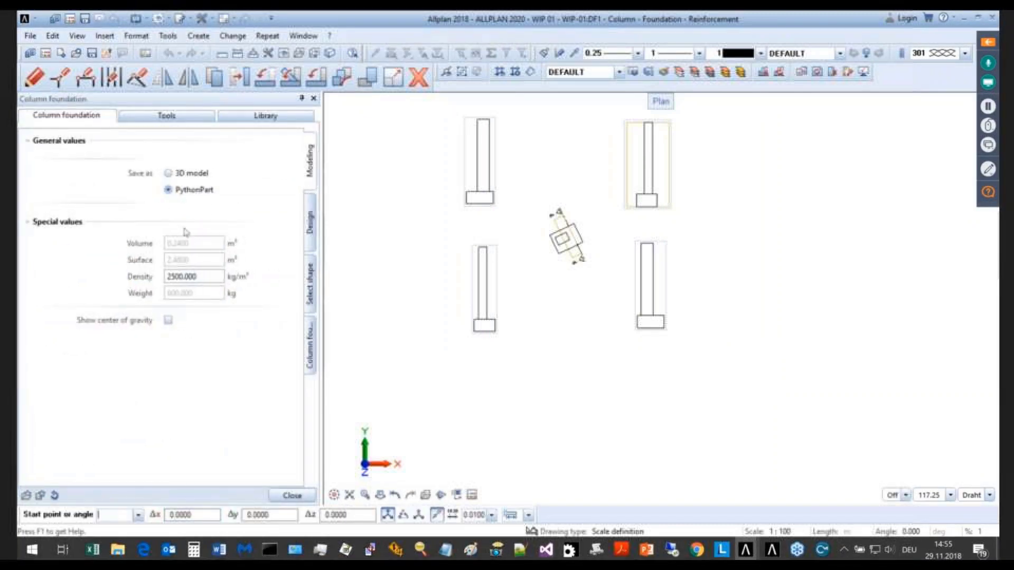
Try out reinforcement Shapes 2 and 3 in the column foundation's shape selection
{"action": "left_click", "coordinate": [311, 222]}
{"action": "left_click", "coordinate": [311, 287]}
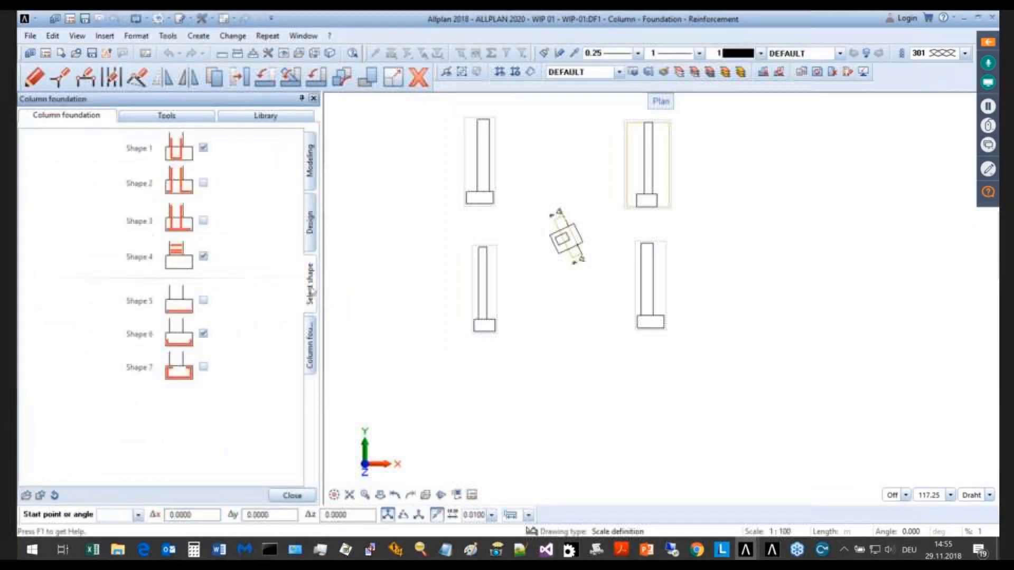
{"action": "left_click", "coordinate": [204, 183]}
{"action": "left_click", "coordinate": [204, 221]}
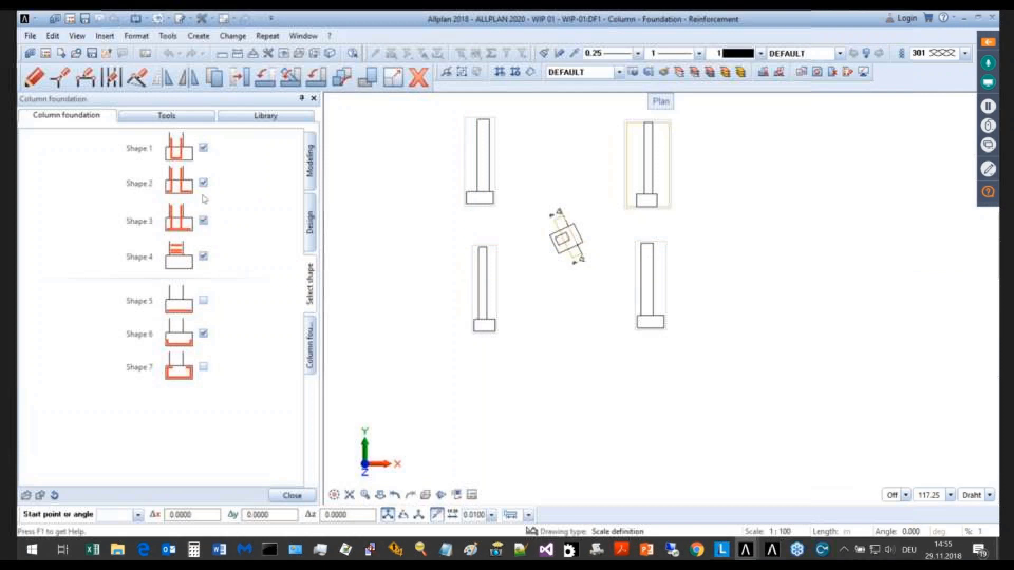
{"action": "left_click", "coordinate": [203, 182]}
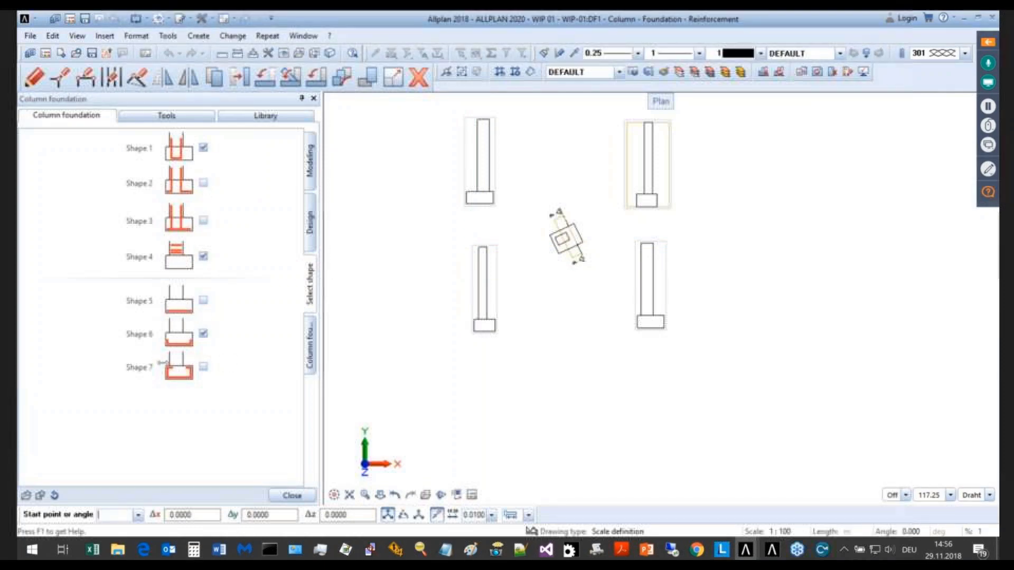
Place the column foundation reinforcement on the rotated foundation in plan and finish placing
{"action": "scroll", "coordinate": [674, 305], "scroll_direction": "up", "scroll_amount": 3}
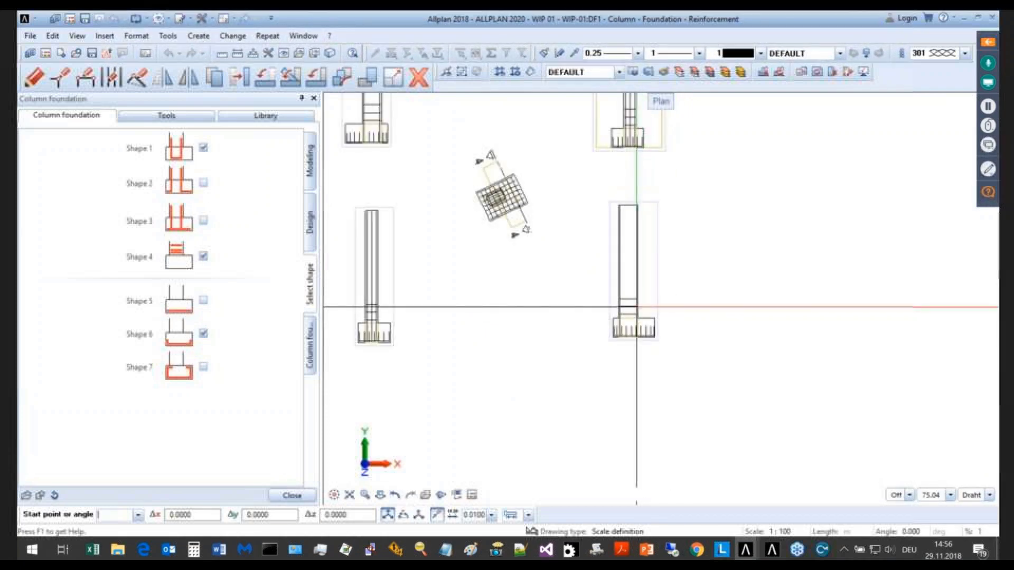
{"action": "key", "text": "Escape"}
{"action": "scroll", "coordinate": [483, 187], "scroll_direction": "up", "scroll_amount": 6}
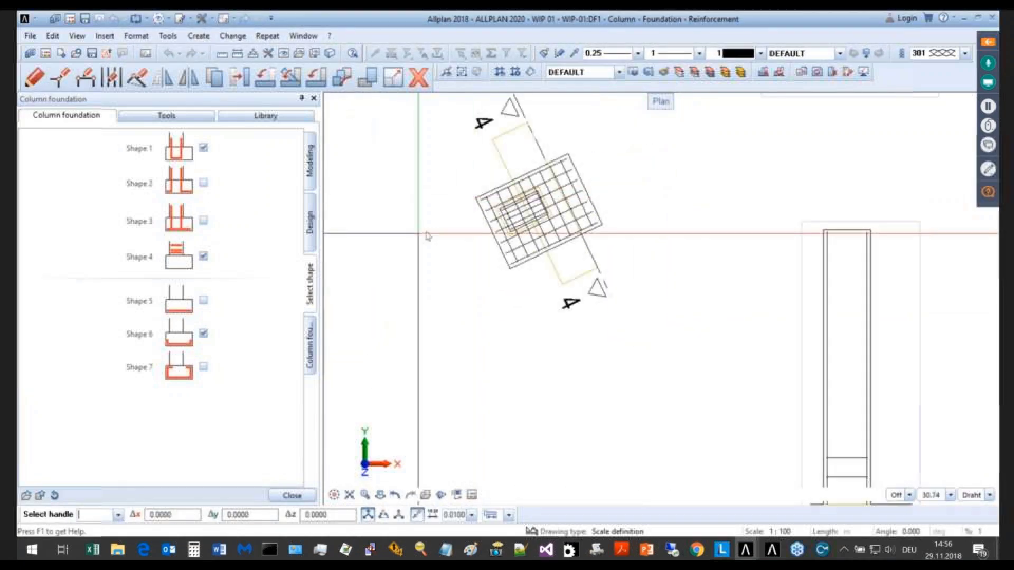
Examine the column foundation's concrete cover settings and the bar parameters for Shapes 1, 4 and 6
{"action": "left_click", "coordinate": [311, 356]}
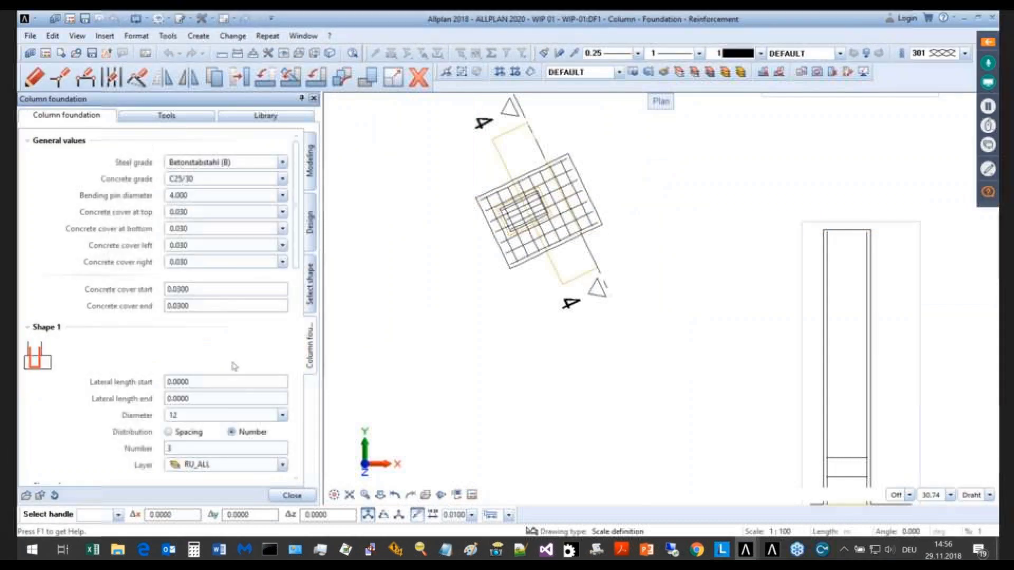
{"action": "scroll", "coordinate": [74, 317], "scroll_direction": "down", "scroll_amount": 3}
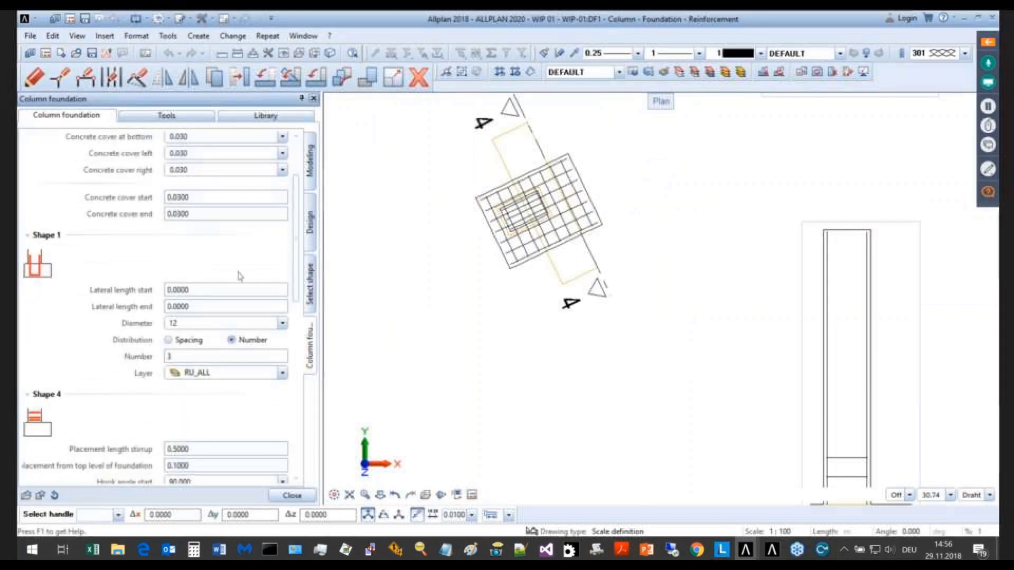
{"action": "scroll", "coordinate": [725, 306], "scroll_direction": "down", "scroll_amount": 1}
{"action": "scroll", "coordinate": [127, 417], "scroll_direction": "down", "scroll_amount": 5}
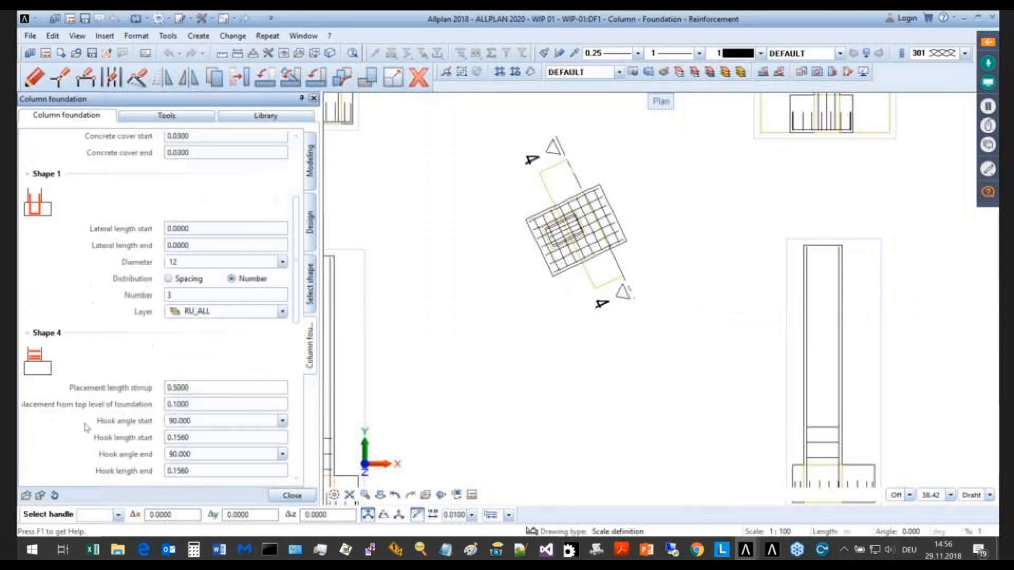
{"action": "scroll", "coordinate": [127, 417], "scroll_direction": "down", "scroll_amount": 4}
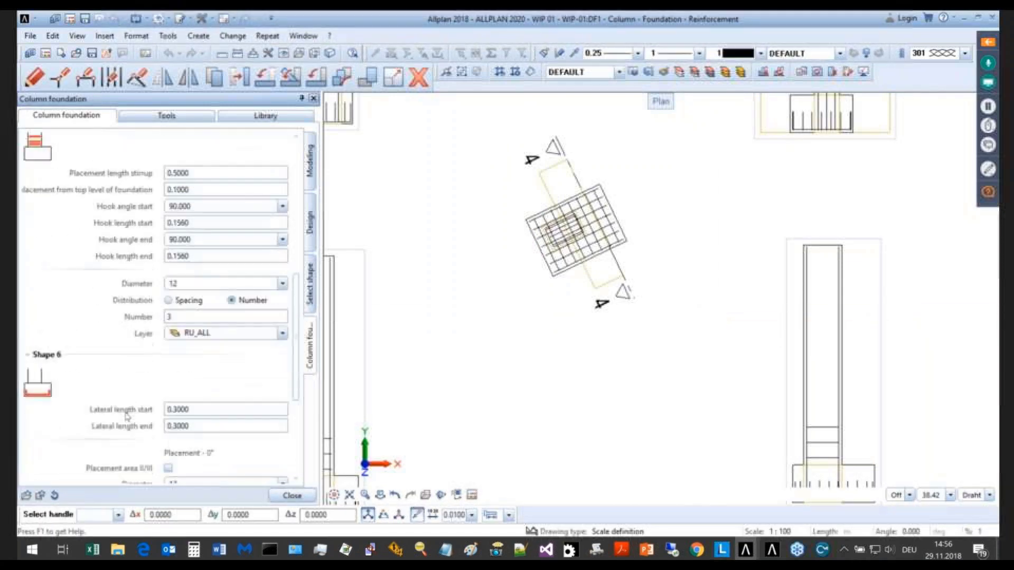
{"action": "scroll", "coordinate": [121, 389], "scroll_direction": "down", "scroll_amount": 3}
{"action": "scroll", "coordinate": [120, 390], "scroll_direction": "down", "scroll_amount": 1}
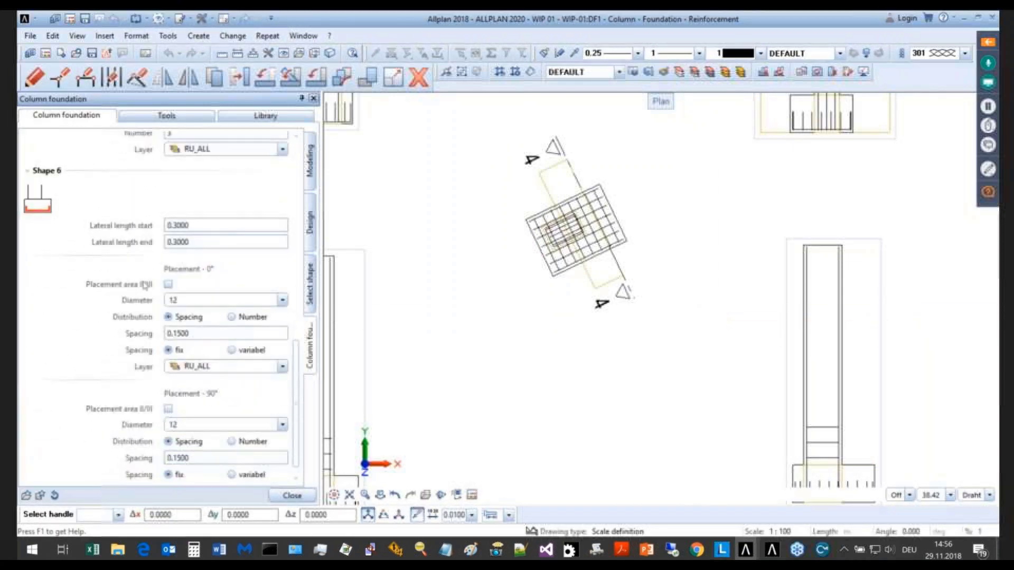
{"action": "scroll", "coordinate": [247, 275], "scroll_direction": "down", "scroll_amount": 1}
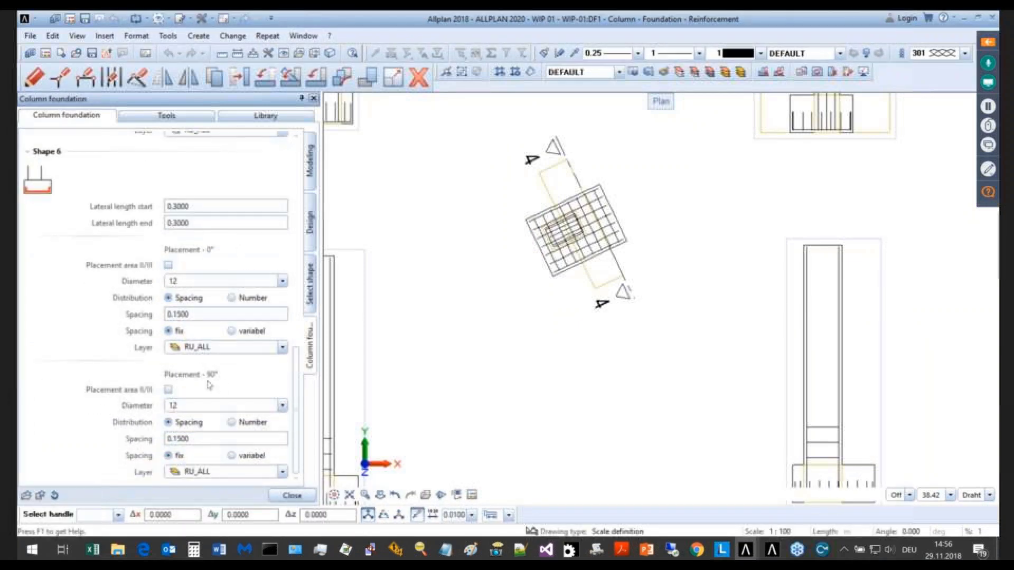
Enable placement area II/III for Shape 6's 0° placement, trying Number for area I's distribution and keeping Spacing
{"action": "left_click", "coordinate": [168, 265]}
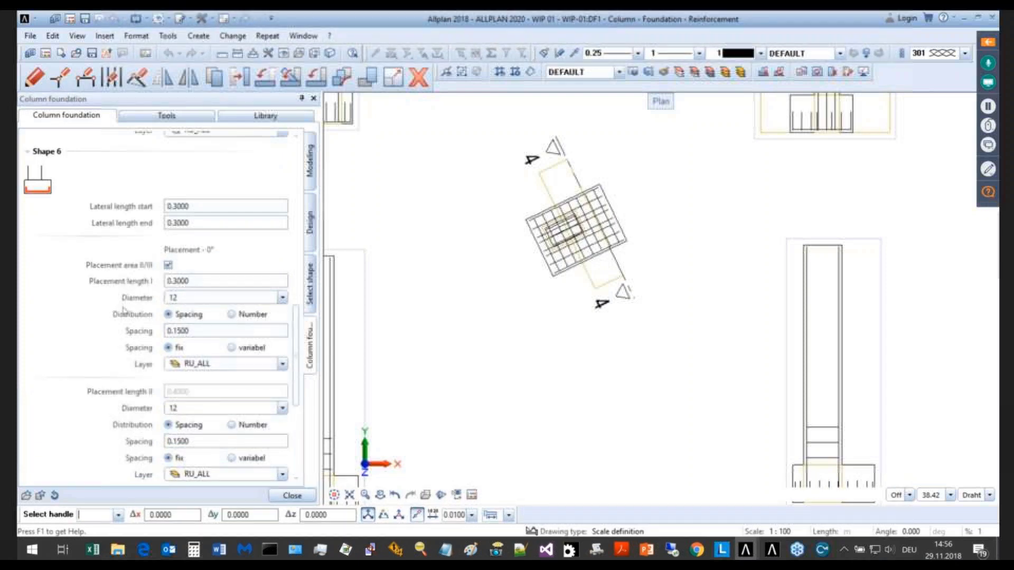
{"action": "scroll", "coordinate": [135, 308], "scroll_direction": "down", "scroll_amount": 1}
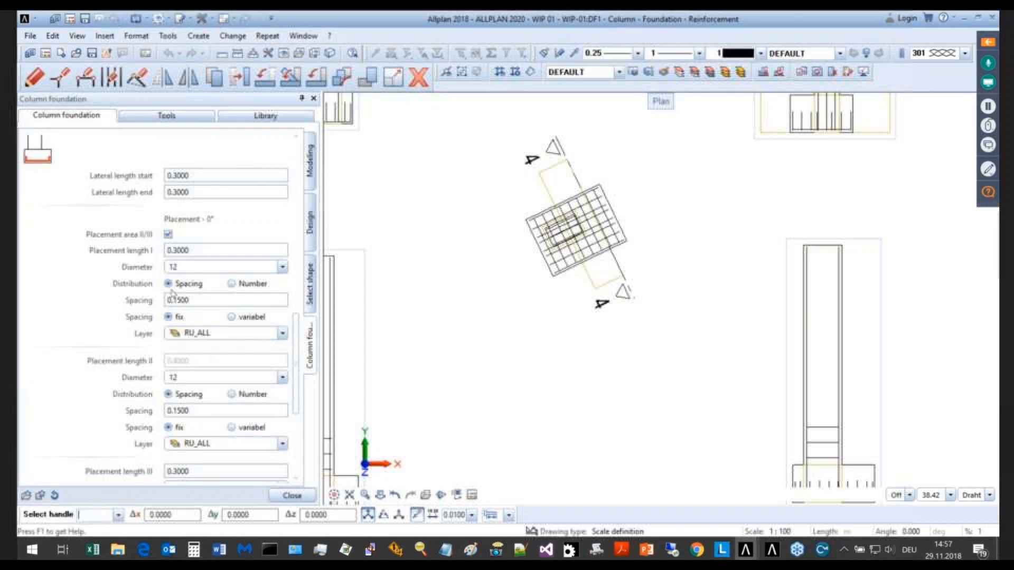
{"action": "left_click", "coordinate": [232, 284]}
{"action": "left_click", "coordinate": [189, 283]}
{"action": "scroll", "coordinate": [196, 308], "scroll_direction": "down", "scroll_amount": 3}
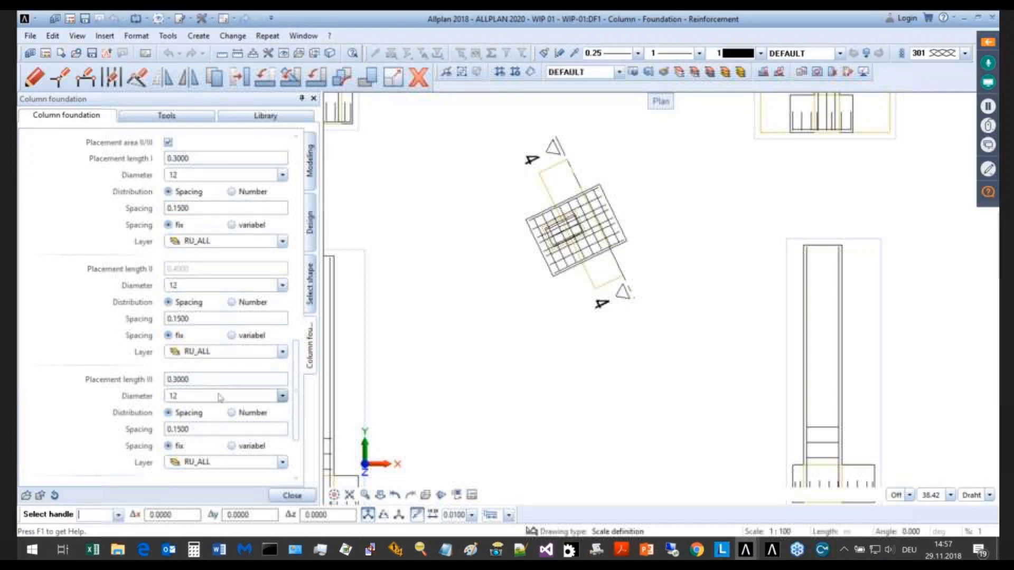
Turn off reinforcement Shapes 1 and 4, leaving only Shape 6 in the foundation
{"action": "scroll", "coordinate": [538, 248], "scroll_direction": "up", "scroll_amount": 3}
{"action": "left_click", "coordinate": [310, 281]}
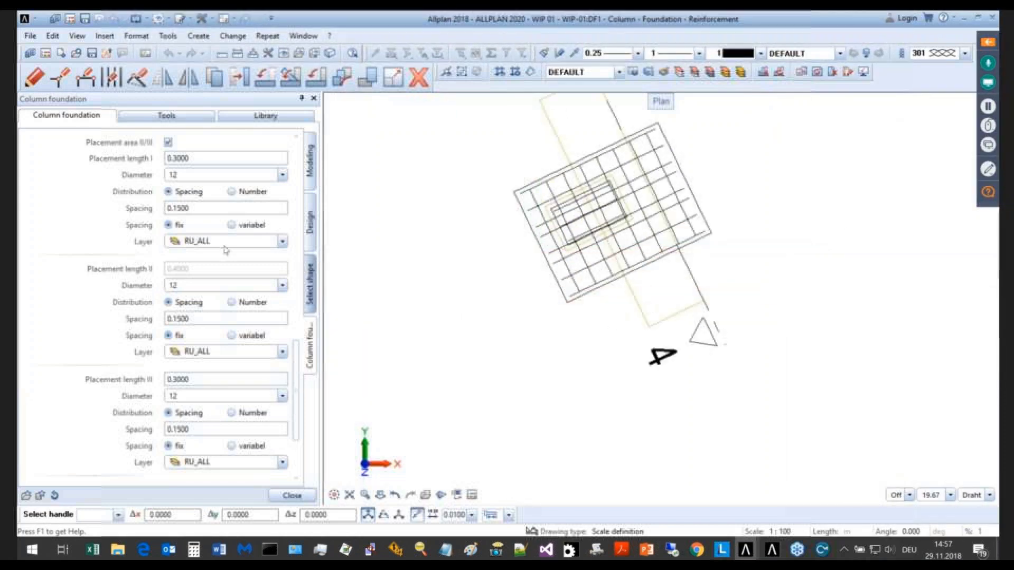
{"action": "left_click", "coordinate": [203, 148]}
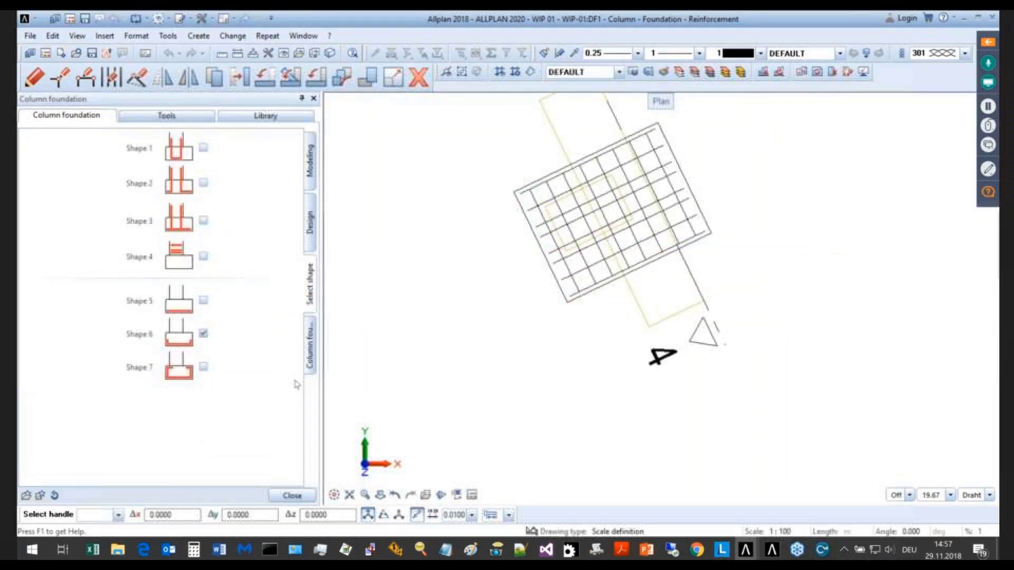
Try variable spacing for placement areas II and I of Shape 6's 0° placement, returning each to fixed spacing
{"action": "left_click", "coordinate": [310, 345]}
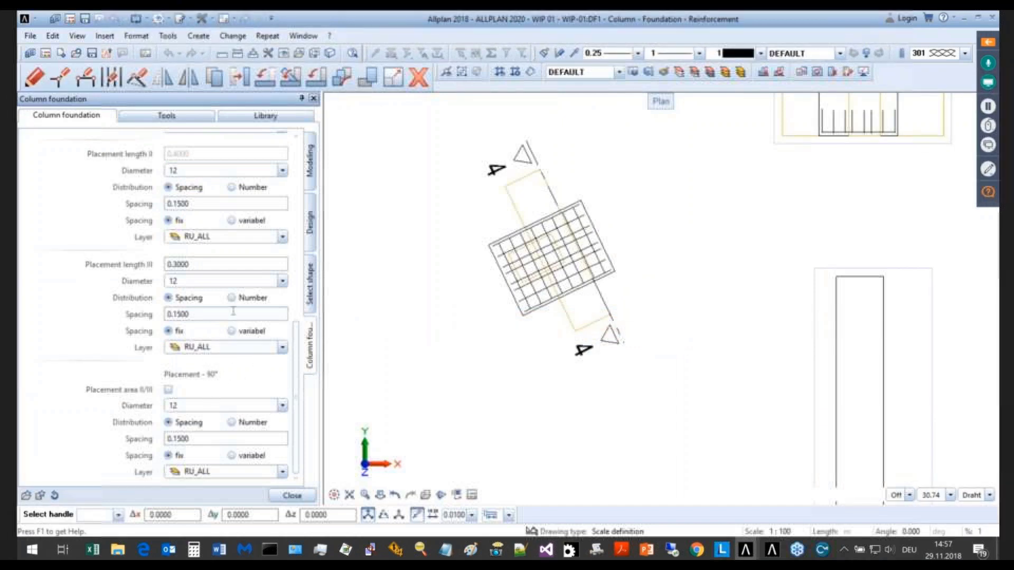
{"action": "left_click", "coordinate": [232, 221]}
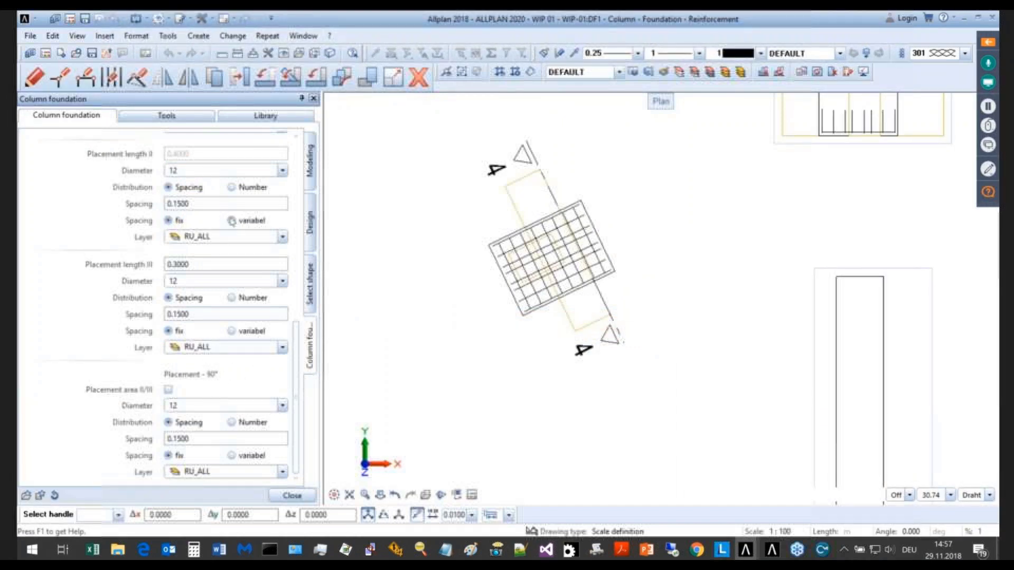
{"action": "scroll", "coordinate": [501, 264], "scroll_direction": "up", "scroll_amount": 3}
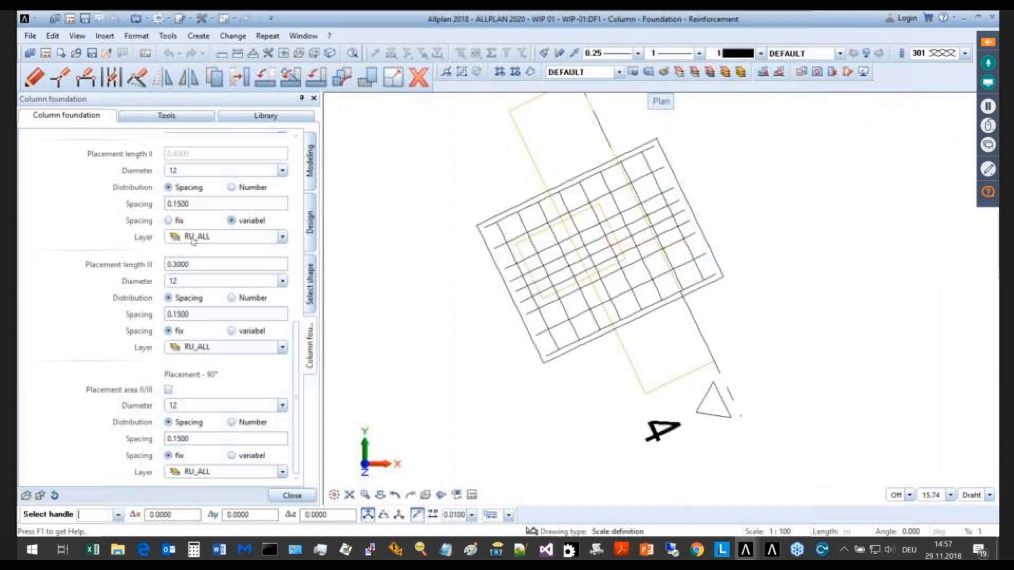
{"action": "left_click", "coordinate": [169, 220]}
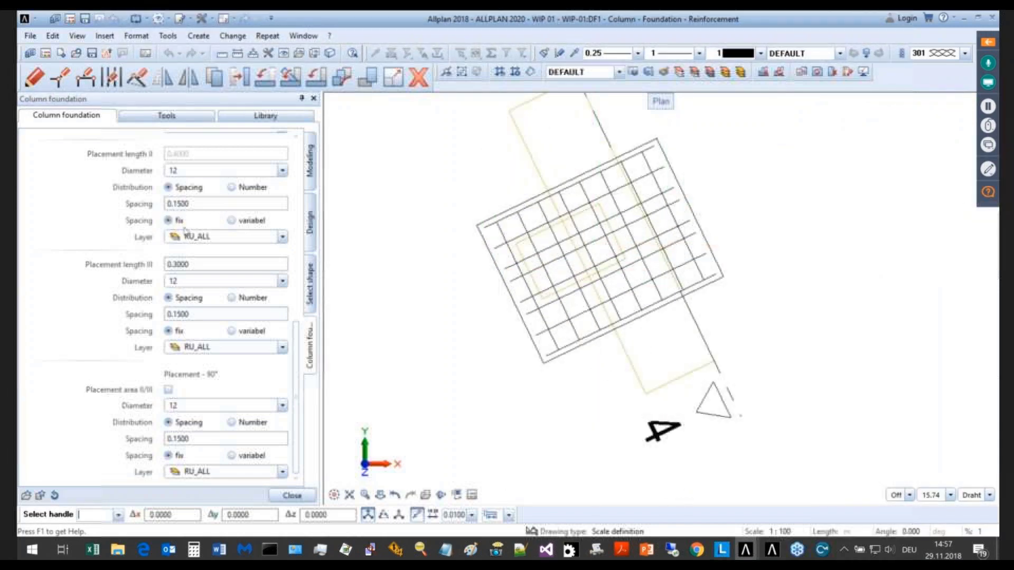
{"action": "scroll", "coordinate": [169, 219], "scroll_direction": "up", "scroll_amount": 3}
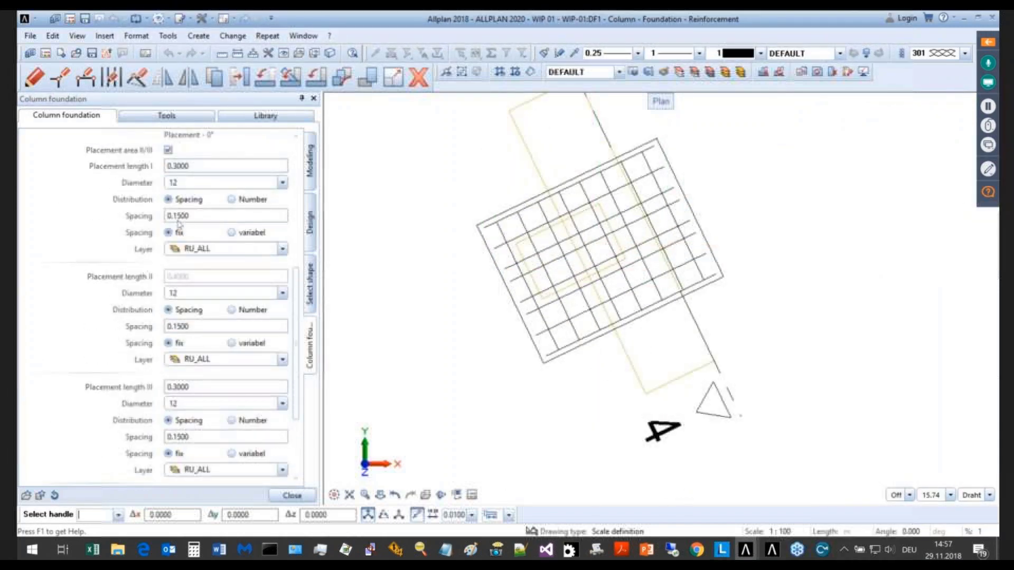
{"action": "left_click", "coordinate": [232, 233]}
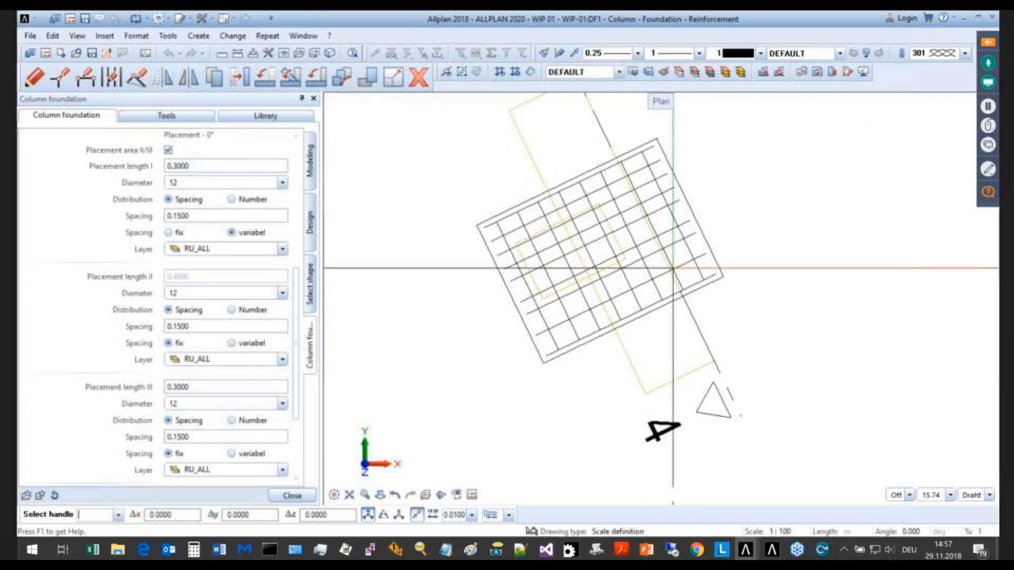
{"action": "scroll", "coordinate": [544, 294], "scroll_direction": "down", "scroll_amount": 1}
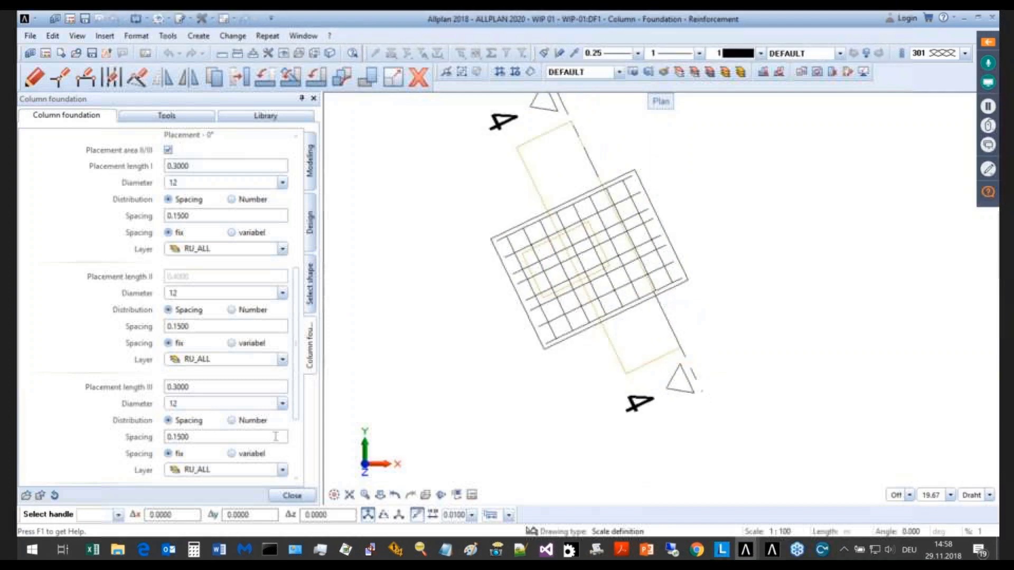
Set the spacing of Shape 6's 90° placement to variable and finish editing the column foundation reinforcement
{"action": "scroll", "coordinate": [277, 436], "scroll_direction": "down", "scroll_amount": 3}
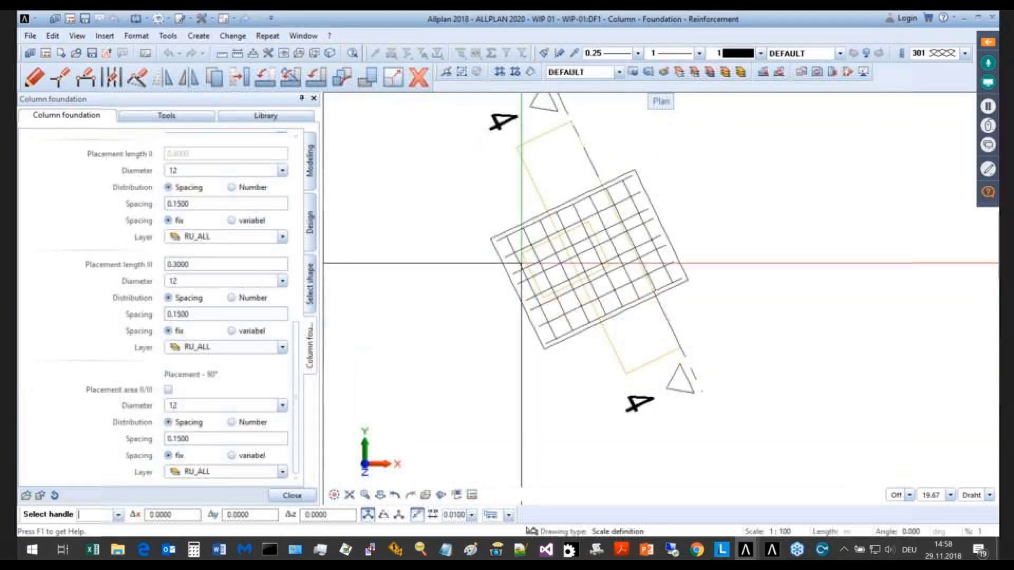
{"action": "left_click", "coordinate": [231, 455]}
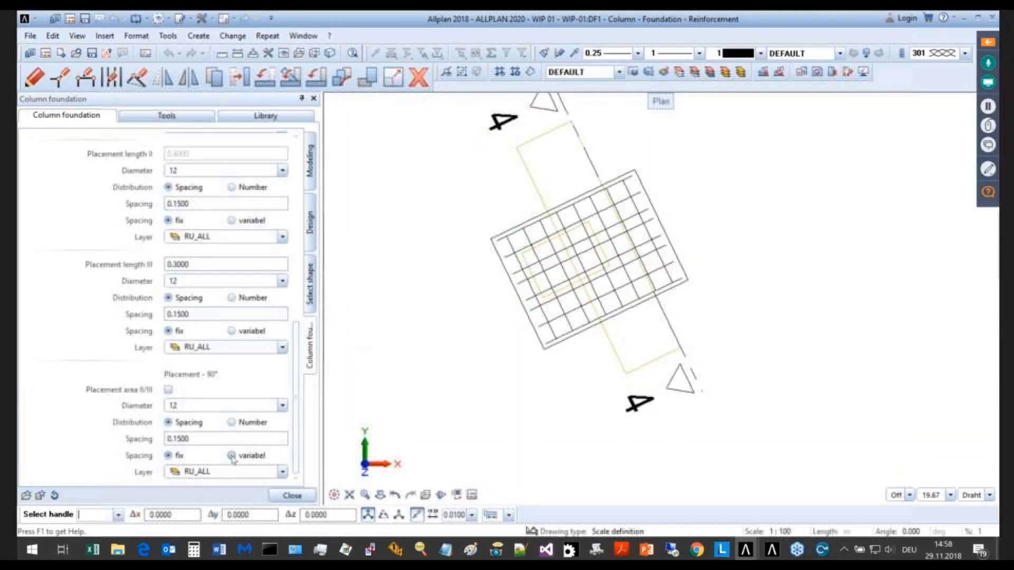
{"action": "scroll", "coordinate": [518, 277], "scroll_direction": "up", "scroll_amount": 4}
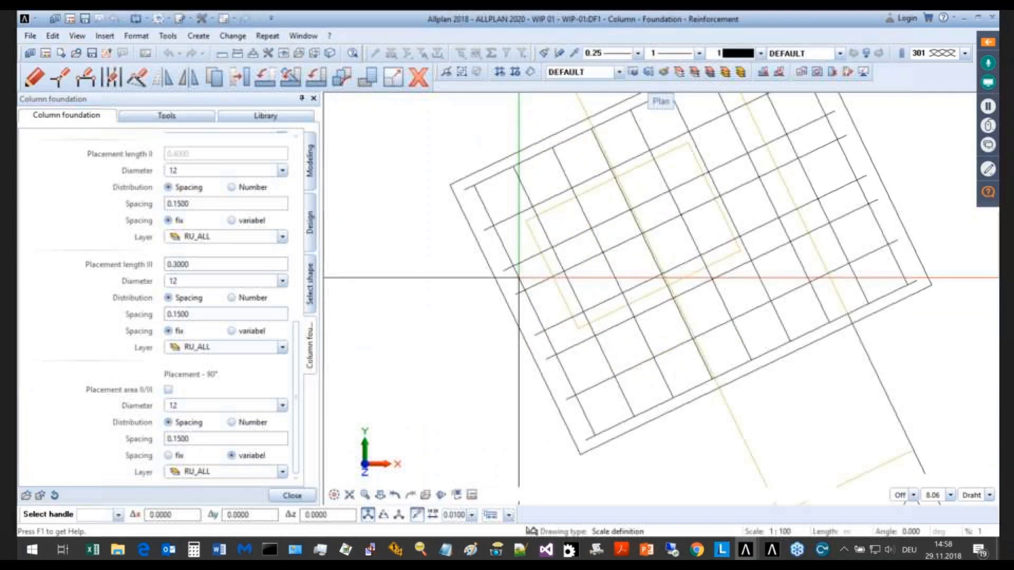
{"action": "scroll", "coordinate": [504, 292], "scroll_direction": "down", "scroll_amount": 4}
{"action": "scroll", "coordinate": [507, 295], "scroll_direction": "down", "scroll_amount": 4}
{"action": "scroll", "coordinate": [679, 246], "scroll_direction": "up", "scroll_amount": 3}
{"action": "left_click", "coordinate": [291, 495]}
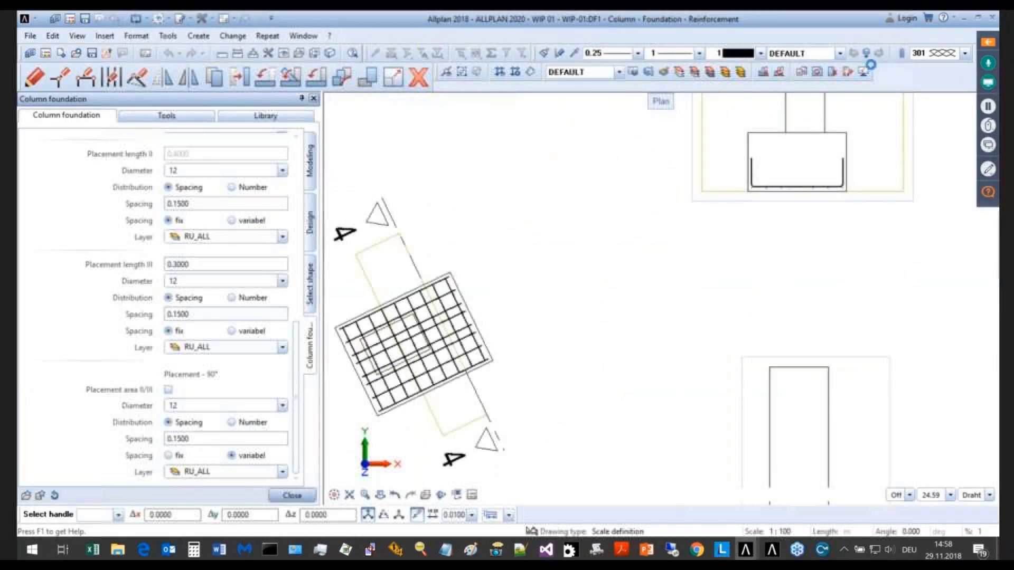
Reopen the placed foundation reinforcement for editing and display its concrete cover and Shape 6 parameters
{"action": "scroll", "coordinate": [509, 355], "scroll_direction": "down", "scroll_amount": 2}
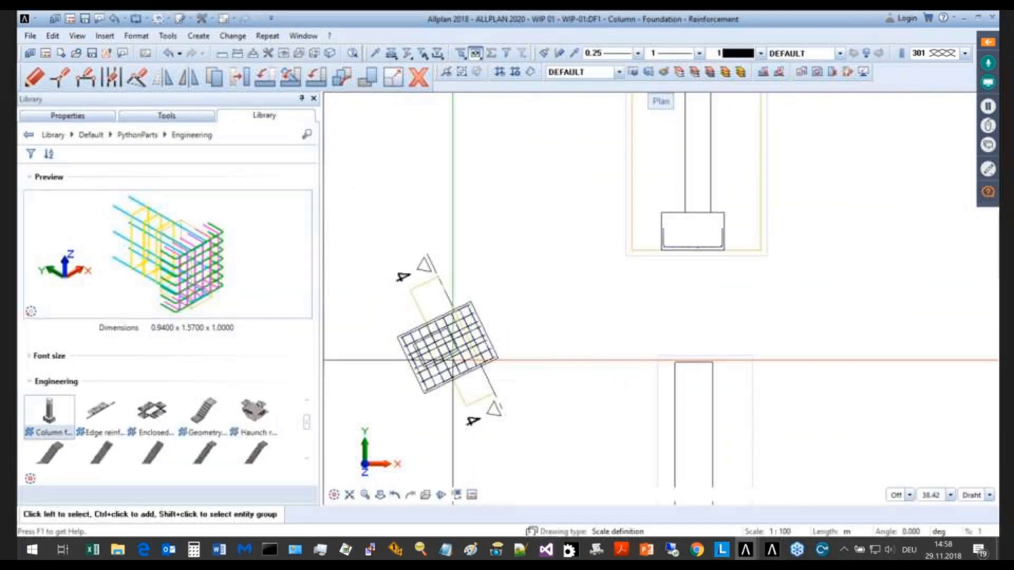
{"action": "scroll", "coordinate": [434, 368], "scroll_direction": "up", "scroll_amount": 2}
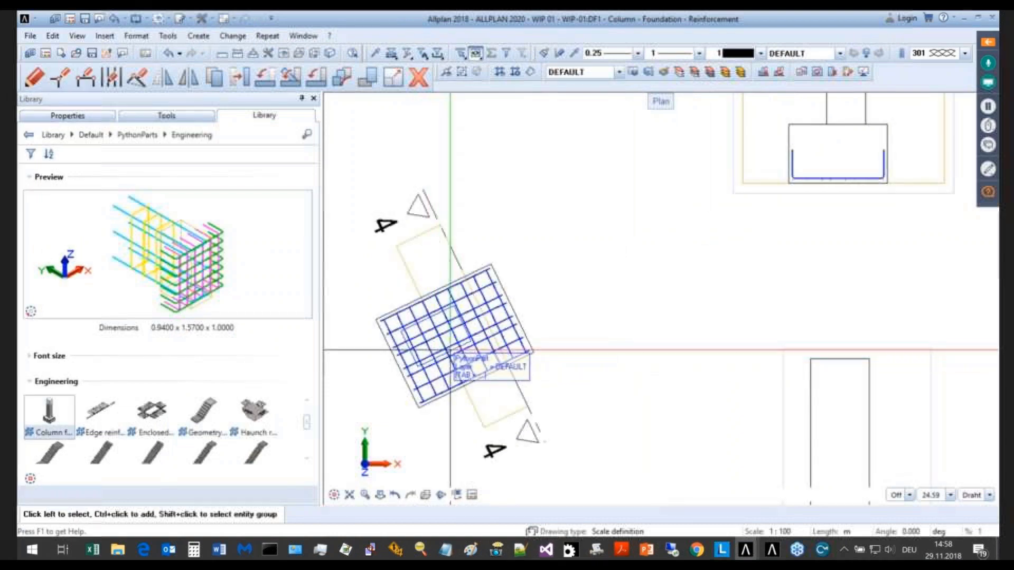
{"action": "left_click", "coordinate": [450, 350]}
{"action": "key", "text": "Delete"}
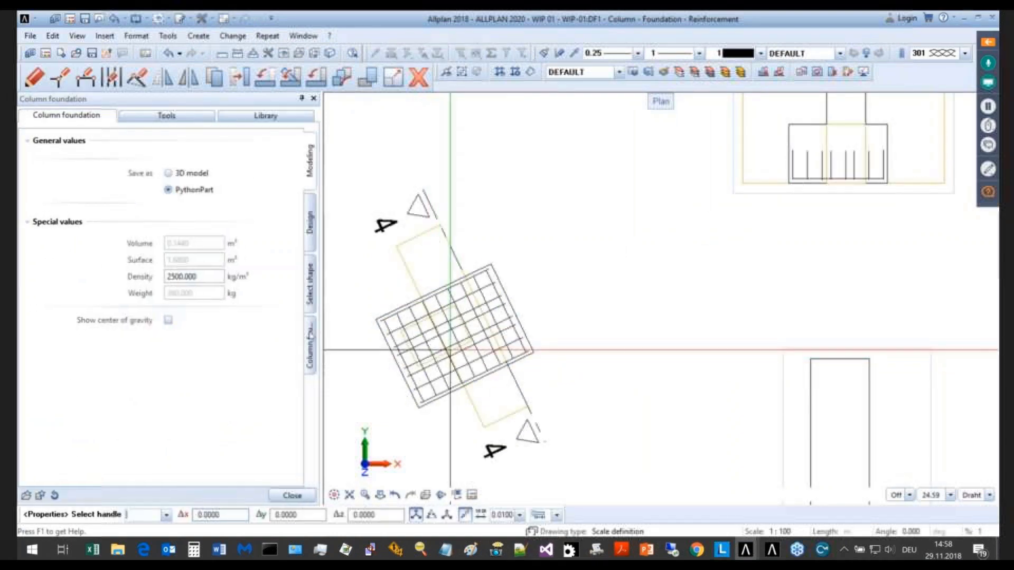
{"action": "left_click", "coordinate": [310, 339]}
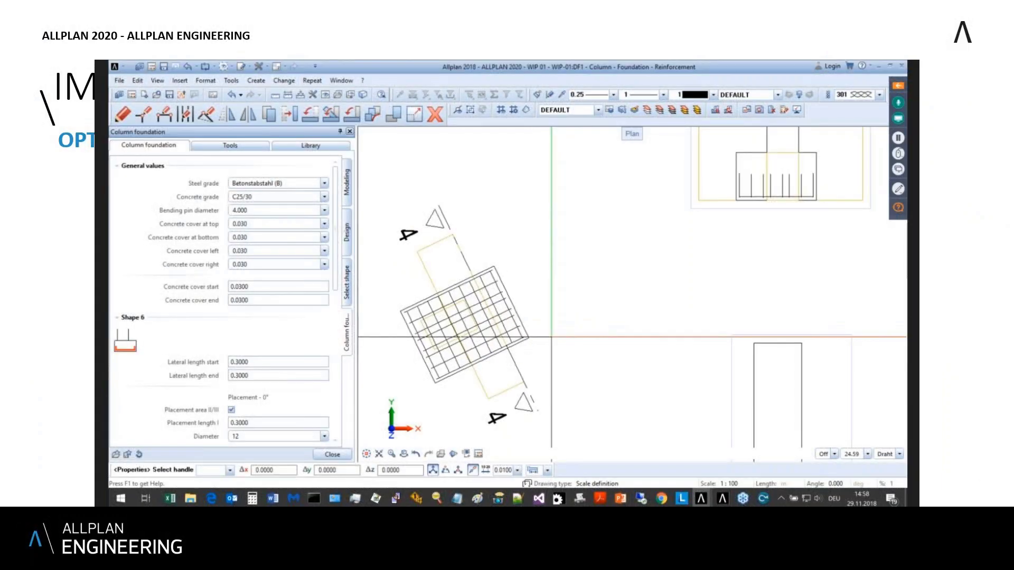
{"action": "key", "text": "Right"}
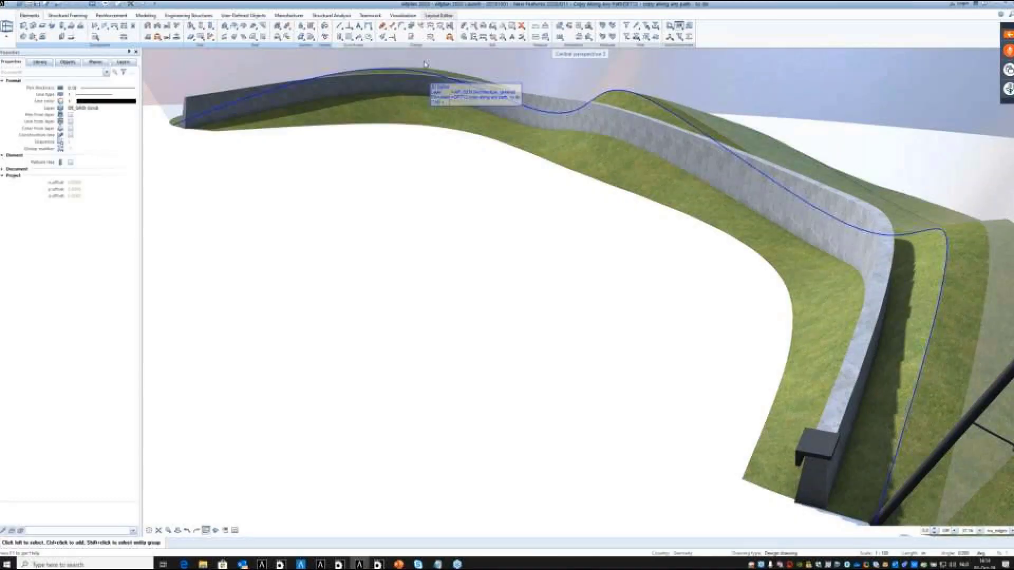
Start Copy Along Any Path with the dark cap block at the wall's end, using the wall's curved top edge as the path
{"action": "left_click", "coordinate": [465, 27]}
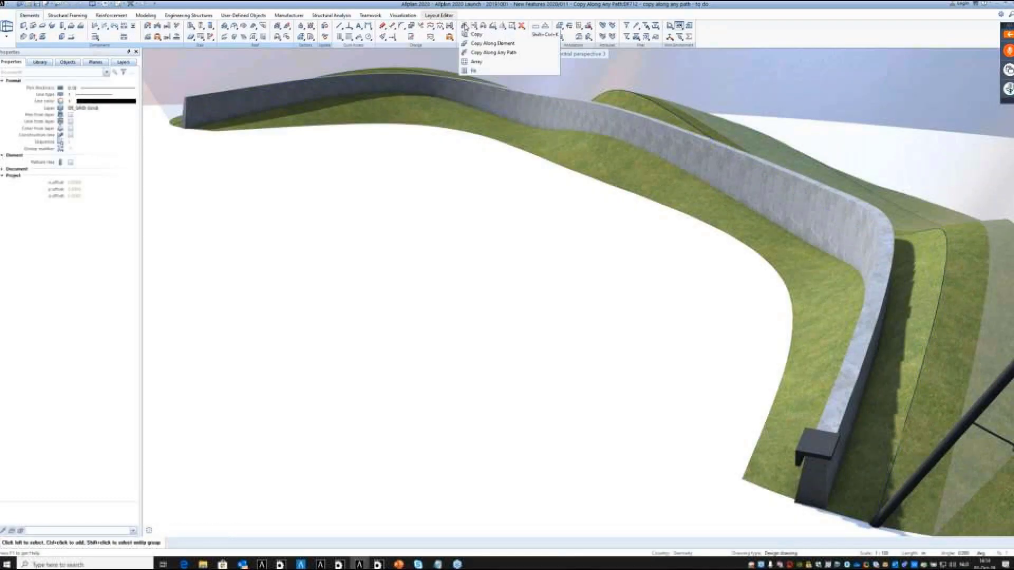
{"action": "left_click", "coordinate": [474, 53]}
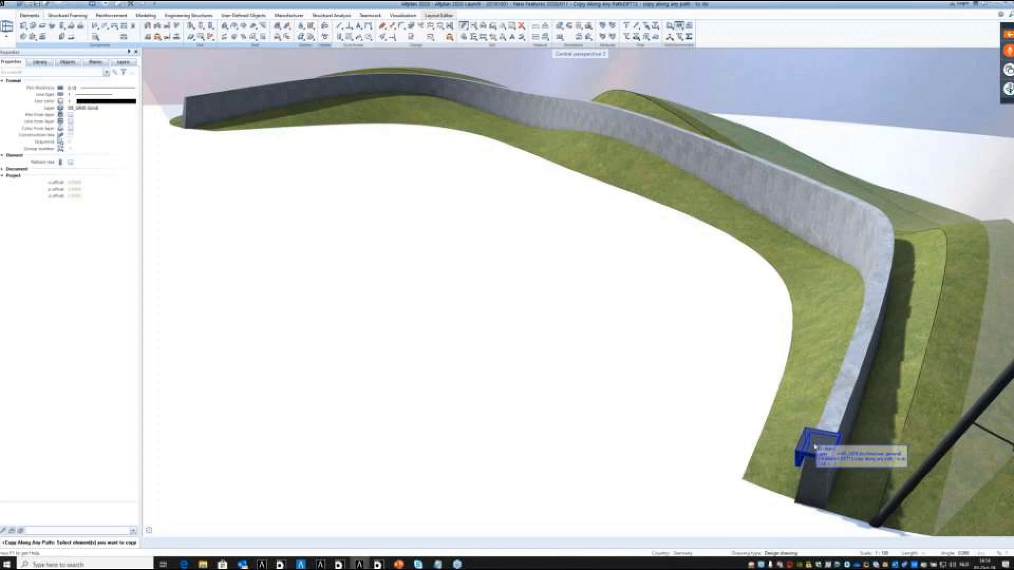
{"action": "left_click", "coordinate": [814, 446]}
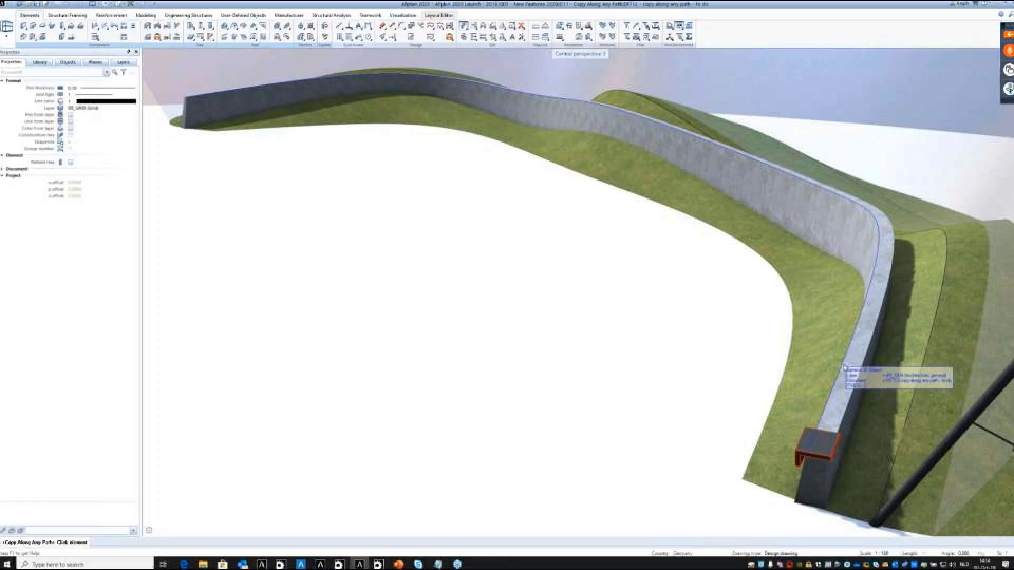
{"action": "left_click", "coordinate": [843, 367]}
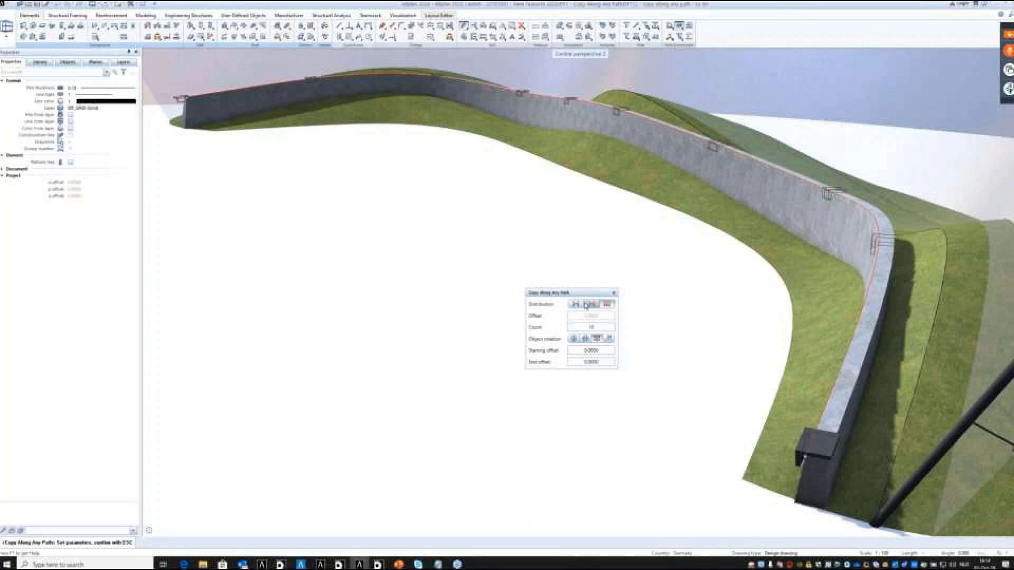
Distribute the block copies by offset, trying an offset of 5 and settling on 3
{"action": "left_click_drag", "start_coordinate": [568, 294], "coordinate": [687, 313]}
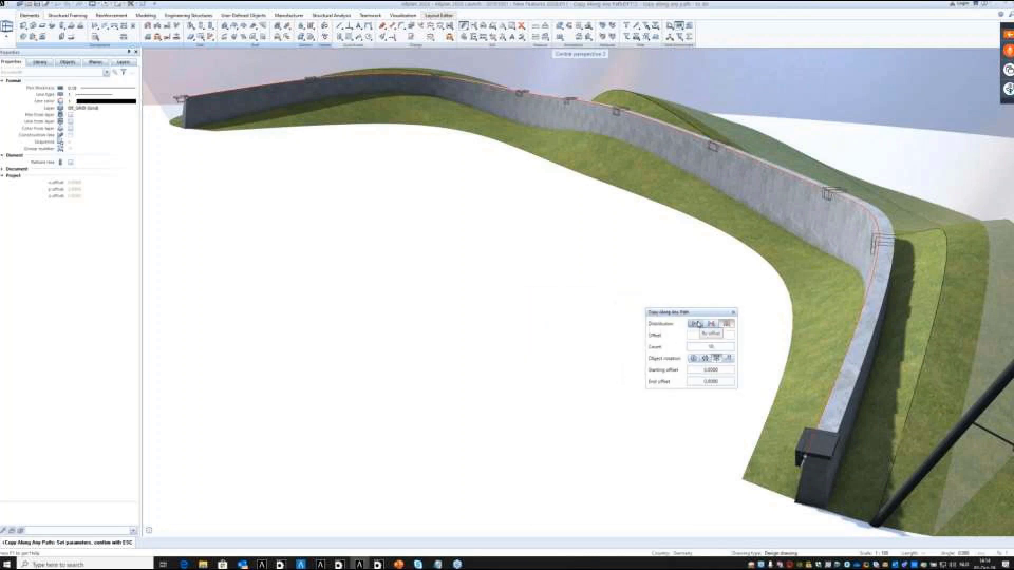
{"action": "left_click", "coordinate": [696, 323]}
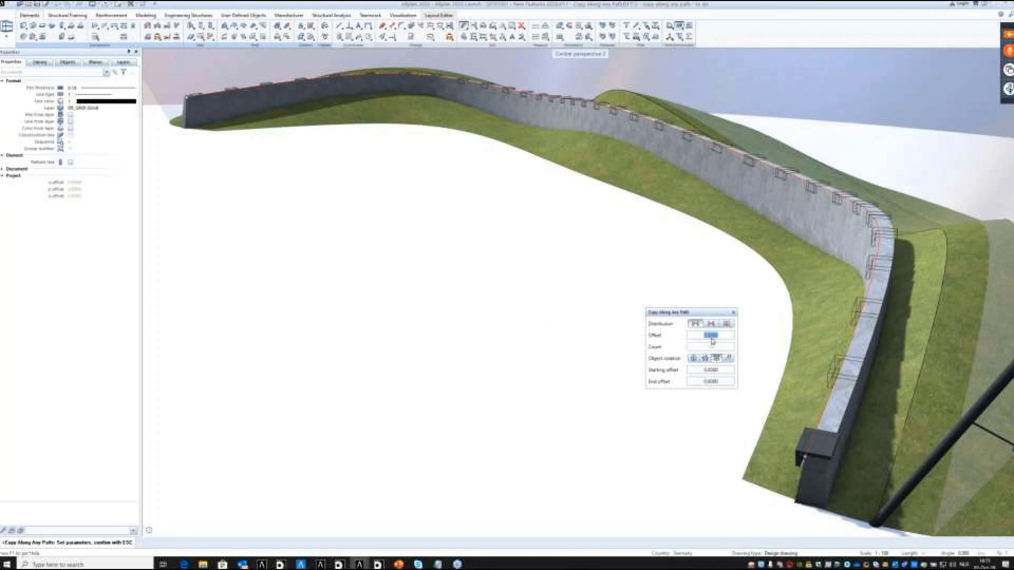
{"action": "type", "text": "5"}
{"action": "key", "text": "Return"}
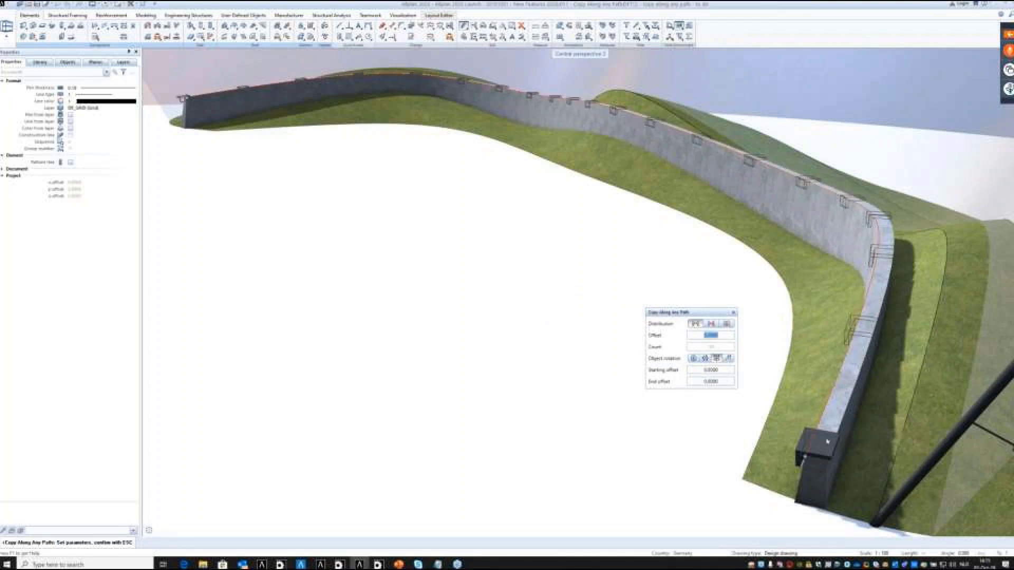
{"action": "type", "text": "3"}
{"action": "key", "text": "Return"}
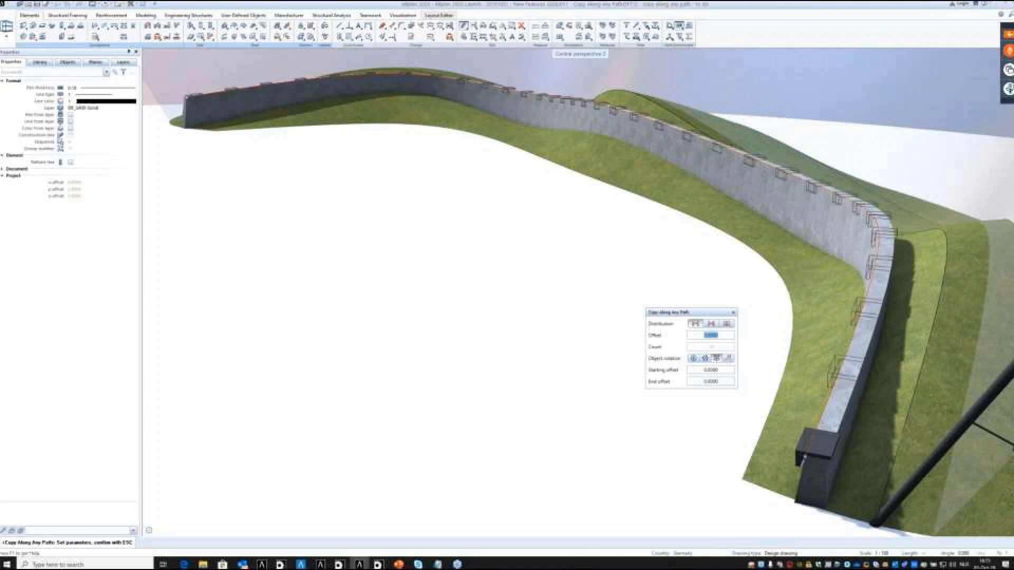
Distribute the block copies by offset and count together, and set the offset to 5
{"action": "left_click", "coordinate": [712, 324]}
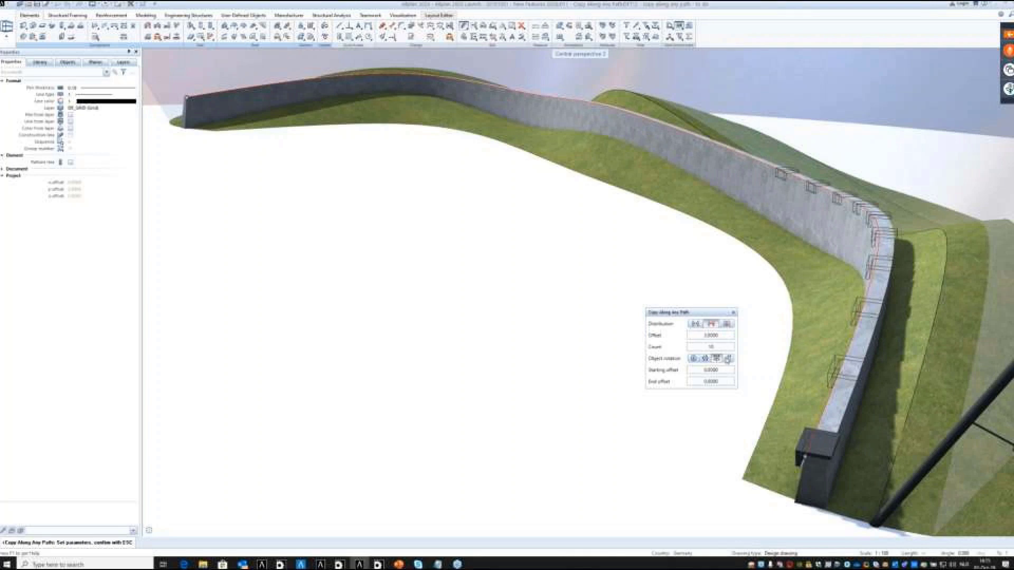
{"action": "left_click", "coordinate": [710, 336]}
{"action": "type", "text": "5"}
{"action": "key", "text": "Return"}
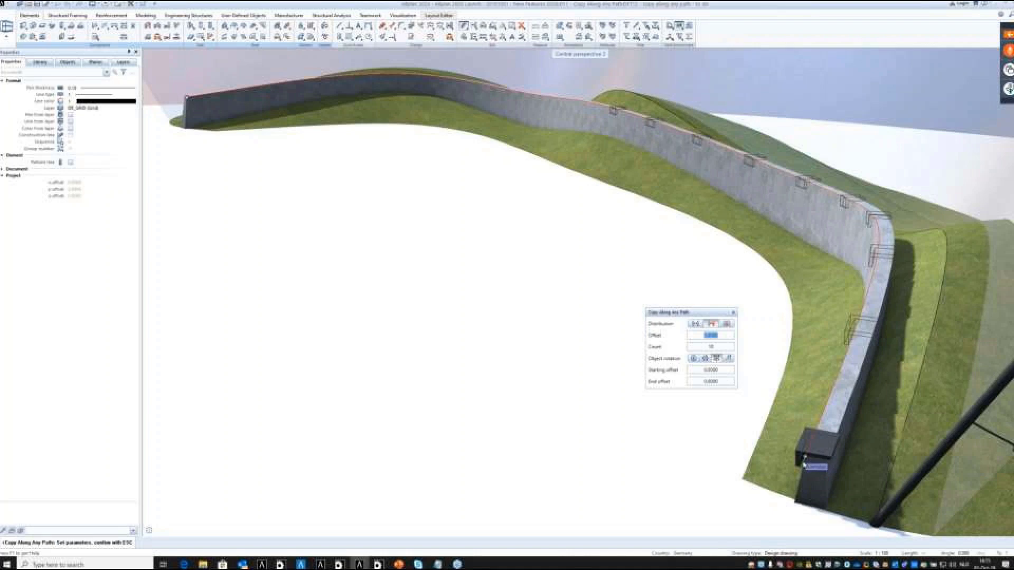
Flip the distribution's start to the wall's far end and back, and try a start point partway along the path
{"action": "left_click", "coordinate": [186, 98]}
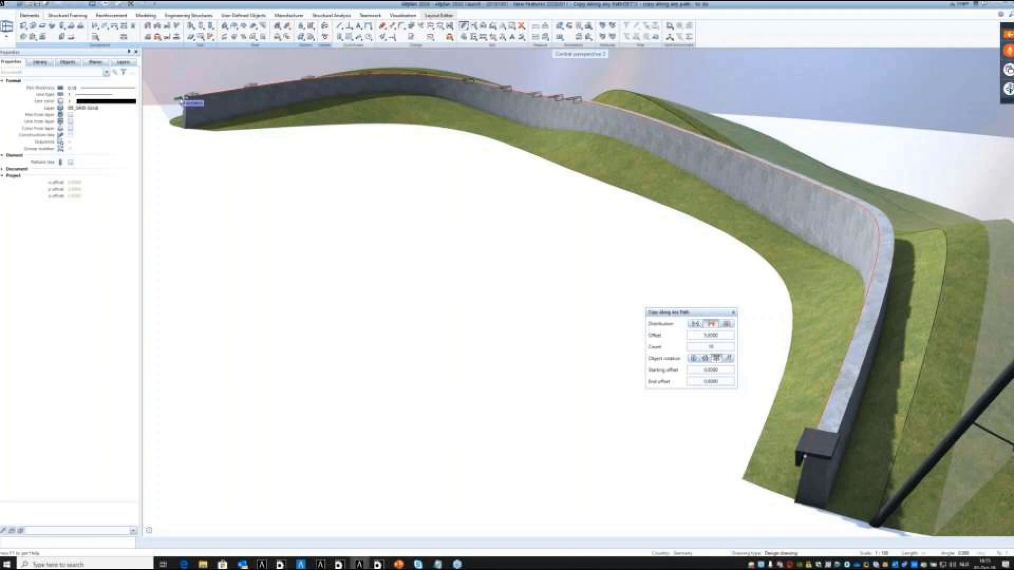
{"action": "left_click", "coordinate": [804, 460]}
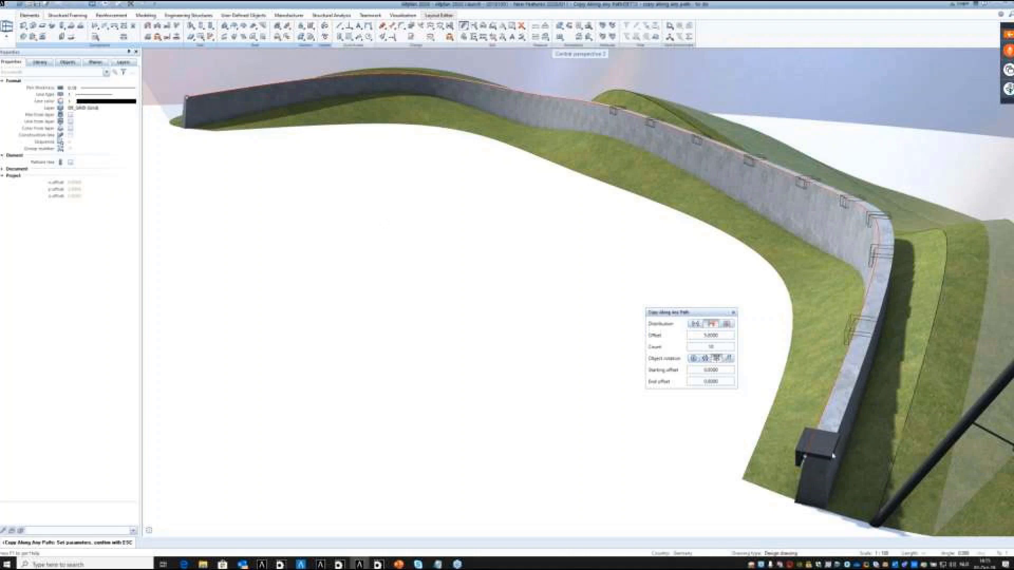
{"action": "left_click", "coordinate": [805, 461]}
{"action": "left_click", "coordinate": [877, 226]}
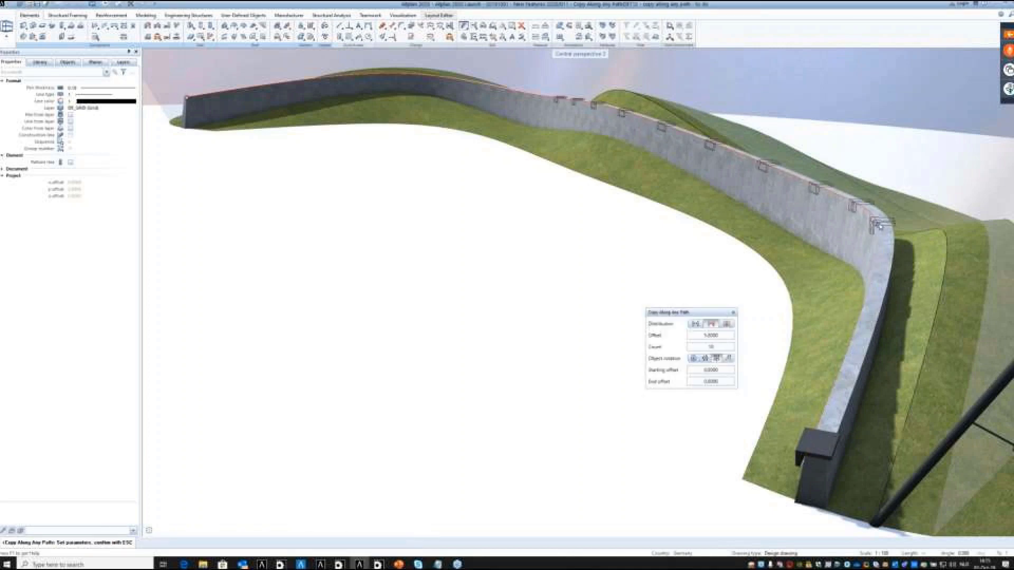
{"action": "key", "text": "Escape"}
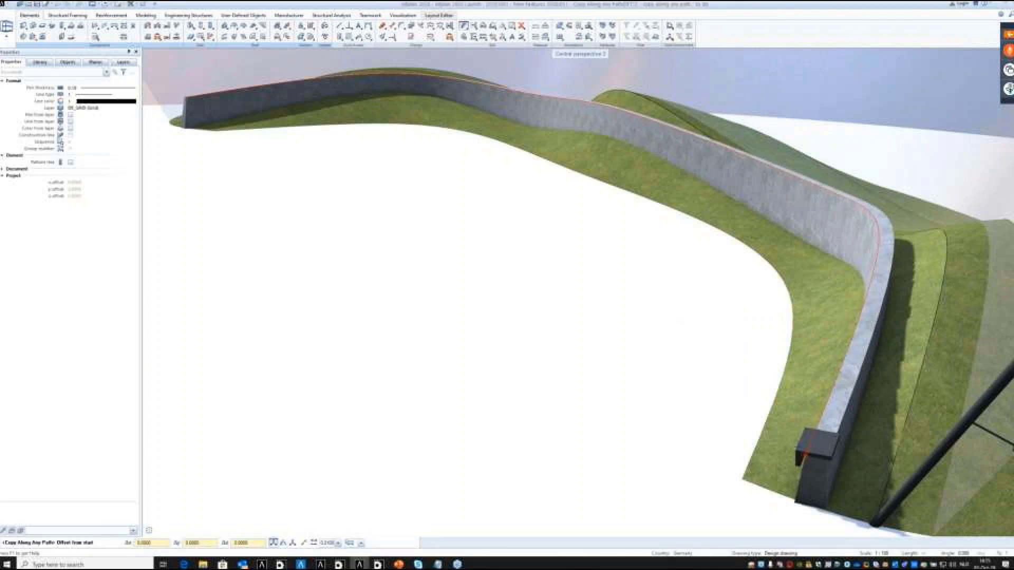
{"action": "left_click", "coordinate": [806, 458]}
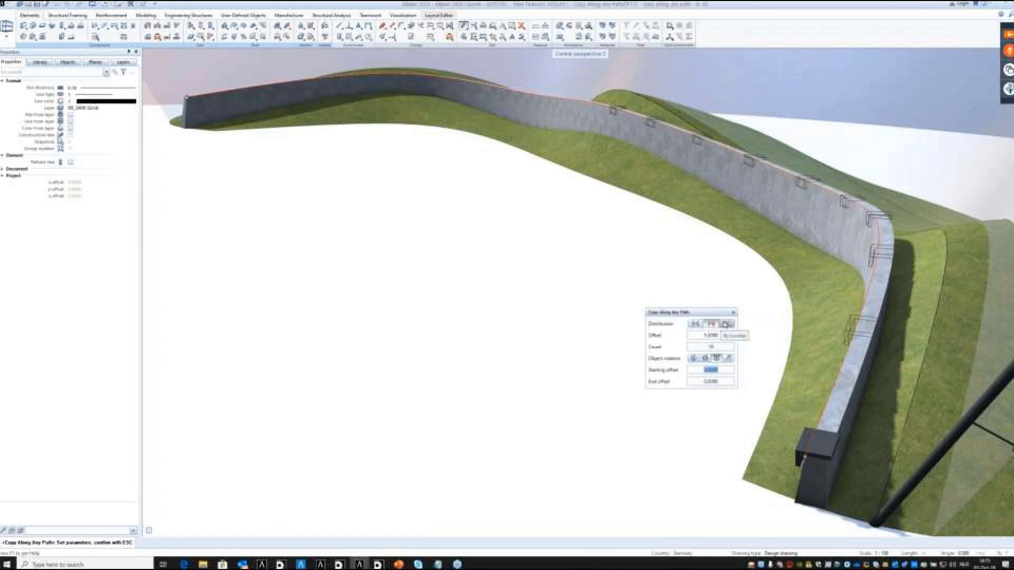
Try other starting offsets for the block copies, and reset the starting offset to 0
{"action": "type", "text": "5"}
{"action": "key", "text": "Return"}
{"action": "type", "text": "0"}
{"action": "key", "text": "Return"}
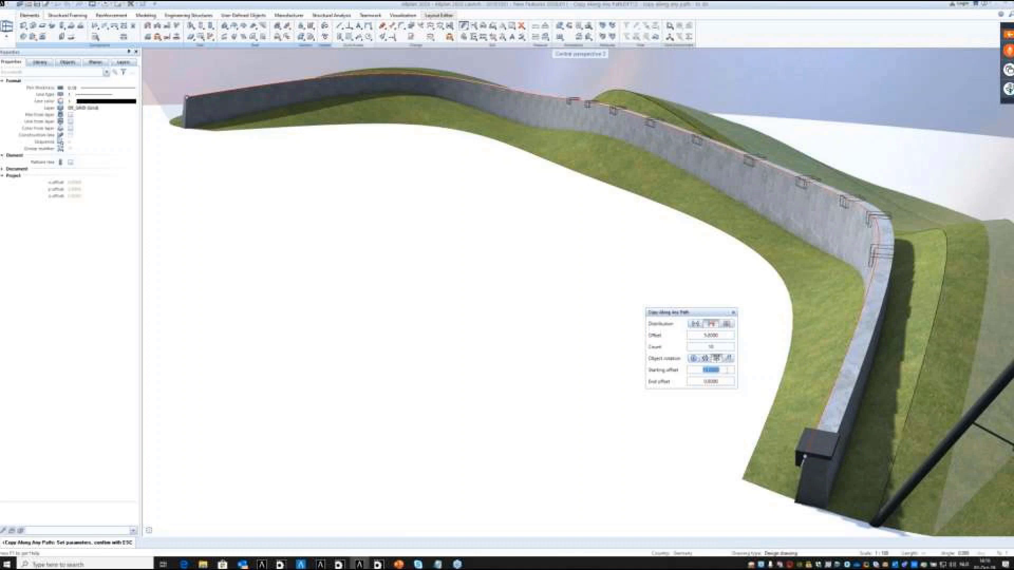
{"action": "type", "text": "0"}
{"action": "key", "text": "Return"}
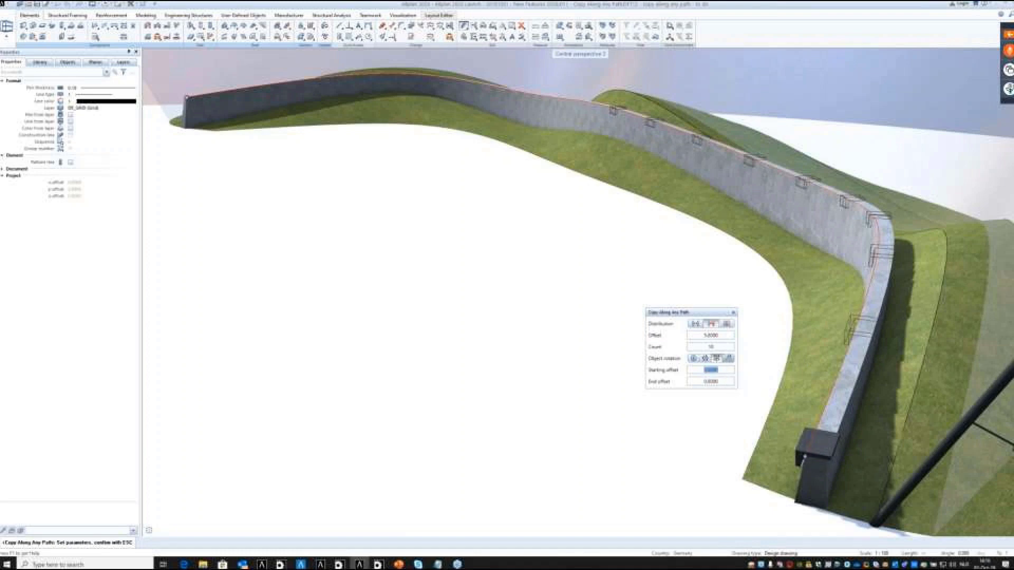
Distribute the block copies by count only, and pick a start point partway along the wall's path
{"action": "left_click", "coordinate": [728, 324]}
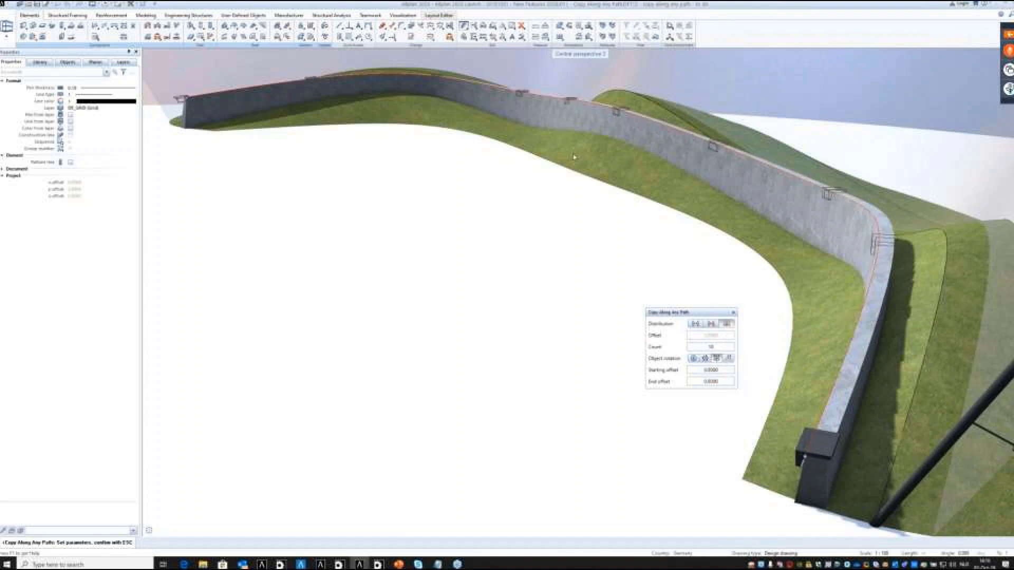
{"action": "left_click", "coordinate": [804, 459]}
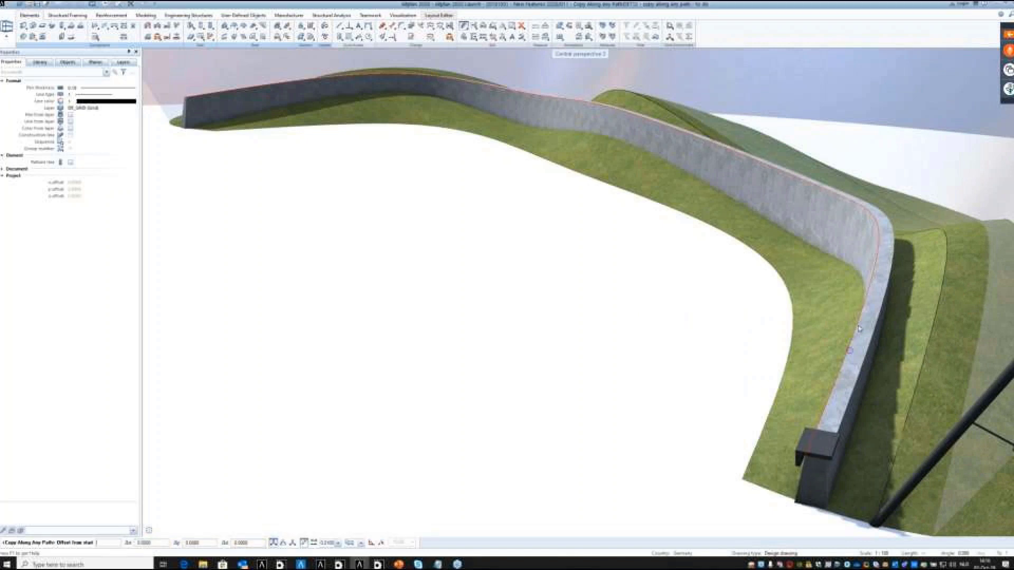
{"action": "left_click", "coordinate": [697, 141]}
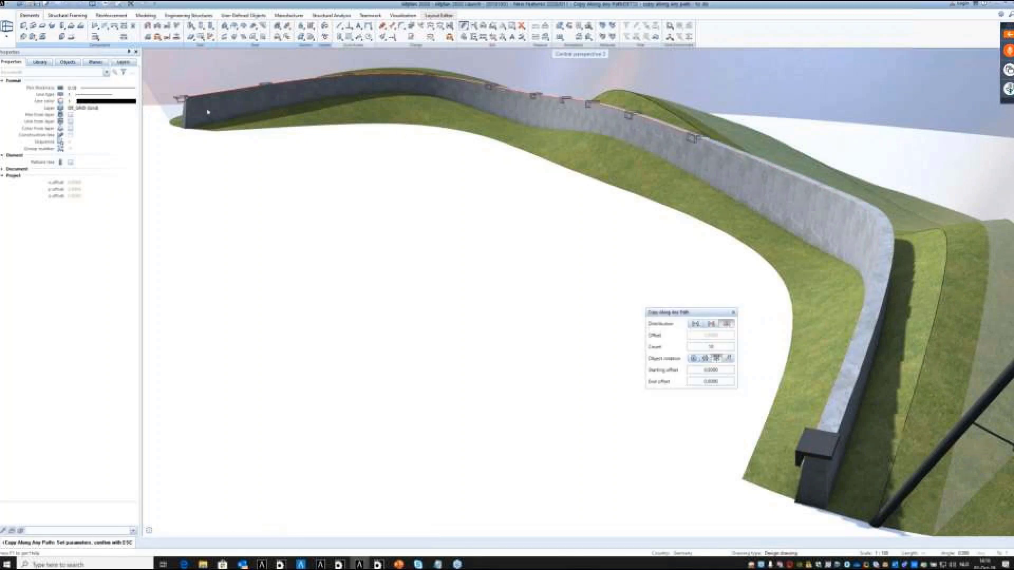
Pick an end point farther along the wall's path to limit the block distribution, and create the copies
{"action": "key", "text": "Escape"}
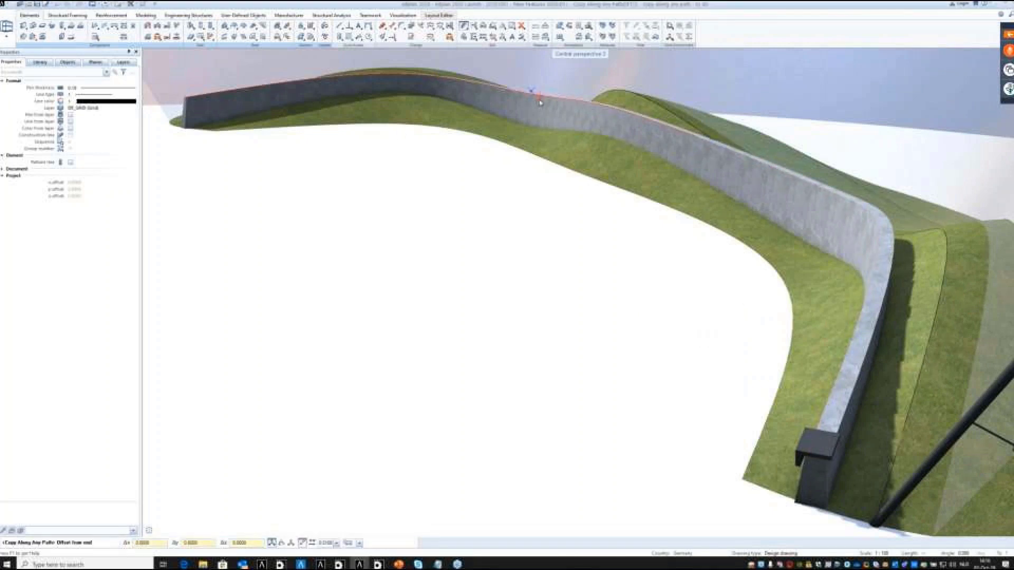
{"action": "left_click", "coordinate": [540, 100]}
{"action": "left_click", "coordinate": [541, 101]}
{"action": "left_click", "coordinate": [494, 90]}
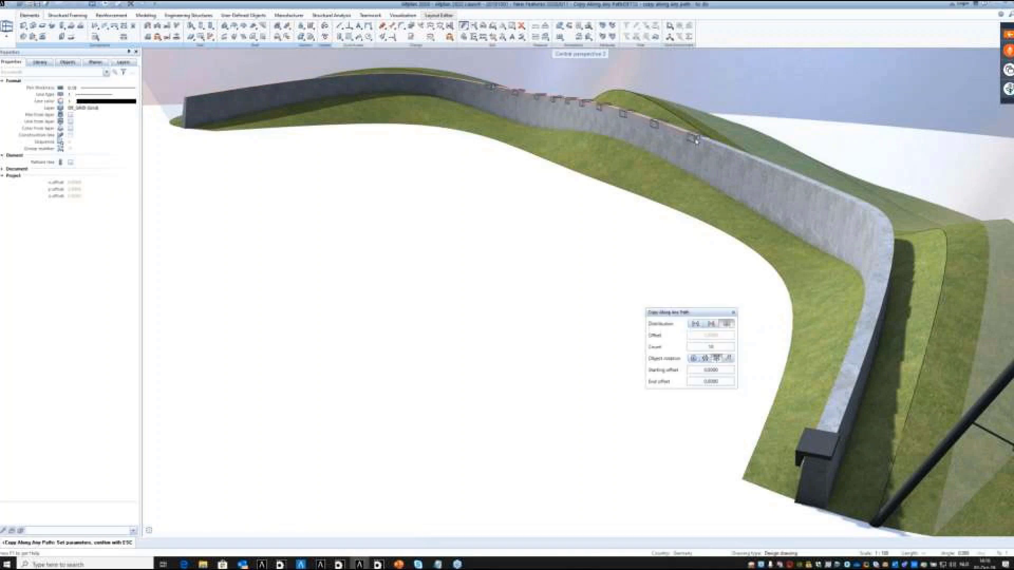
{"action": "key", "text": "Escape"}
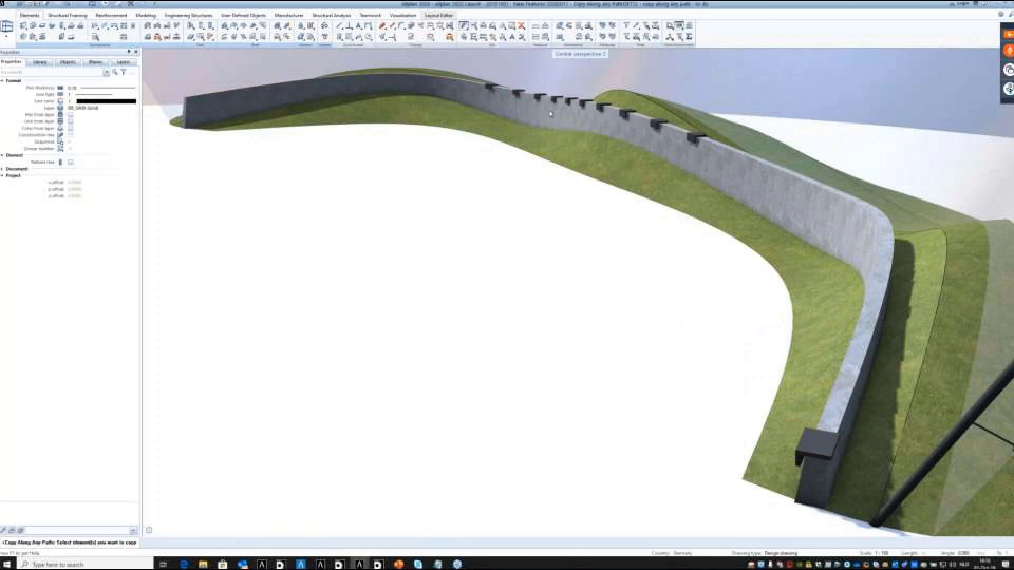
Select the slanted pole with its brackets for copying, using its base as reference point and the curve behind the wall as path
{"action": "middle_click_drag", "start_coordinate": [557, 107], "coordinate": [682, 231]}
{"action": "scroll", "coordinate": [845, 154], "scroll_direction": "up", "scroll_amount": 2}
{"action": "scroll", "coordinate": [684, 173], "scroll_direction": "down", "scroll_amount": 3}
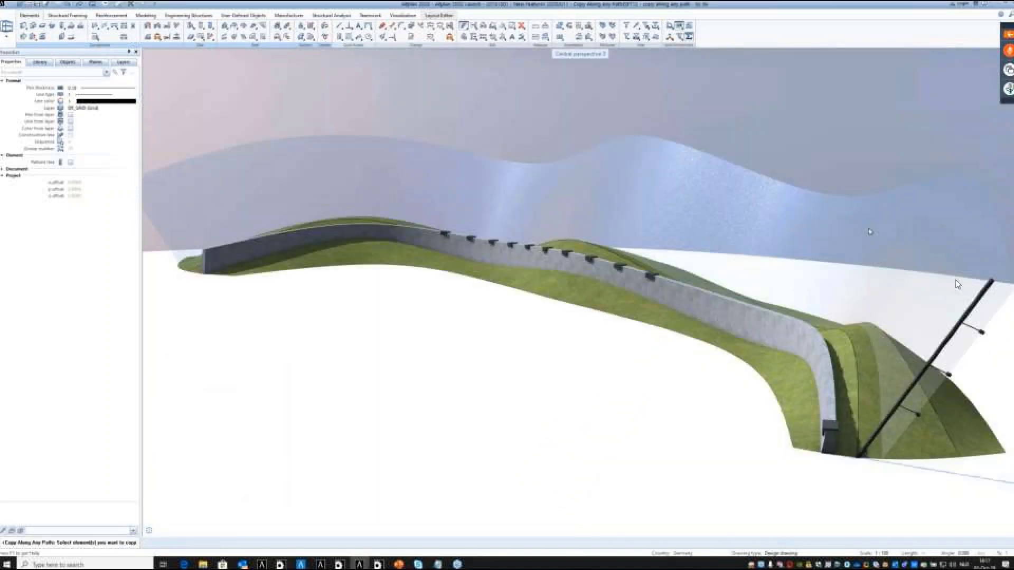
{"action": "left_click_drag", "start_coordinate": [868, 228], "coordinate": [1001, 497]}
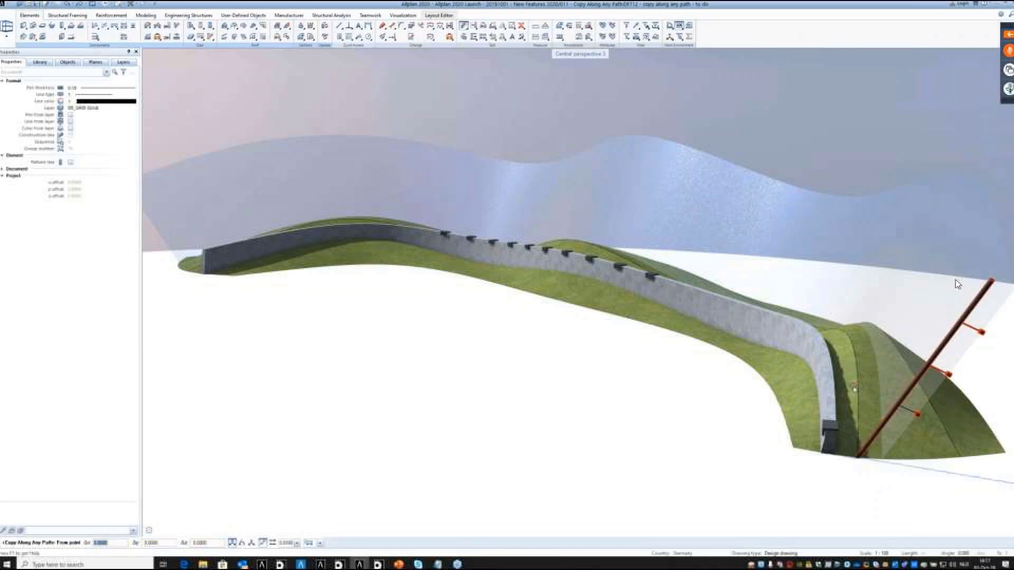
{"action": "left_click", "coordinate": [858, 459]}
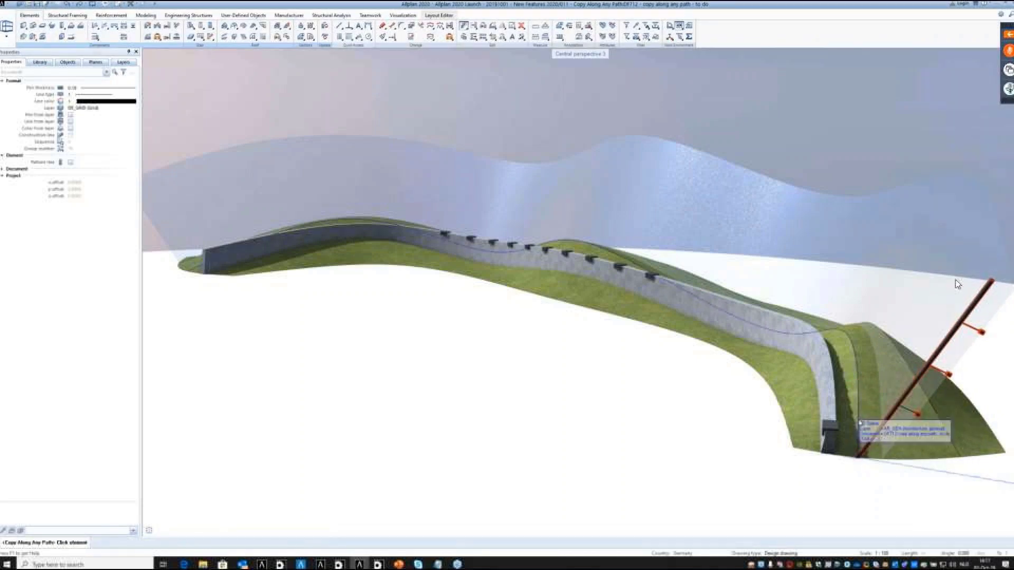
{"action": "left_click_drag", "start_coordinate": [699, 317], "coordinate": [702, 397]}
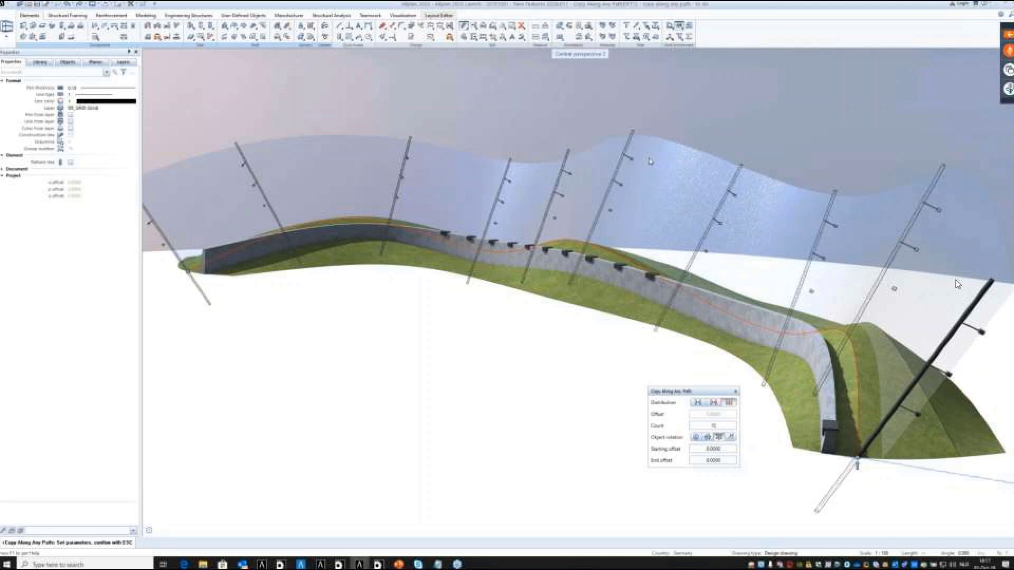
Distribute the pole copies by offset and set the offset to 3
{"action": "left_click", "coordinate": [697, 402]}
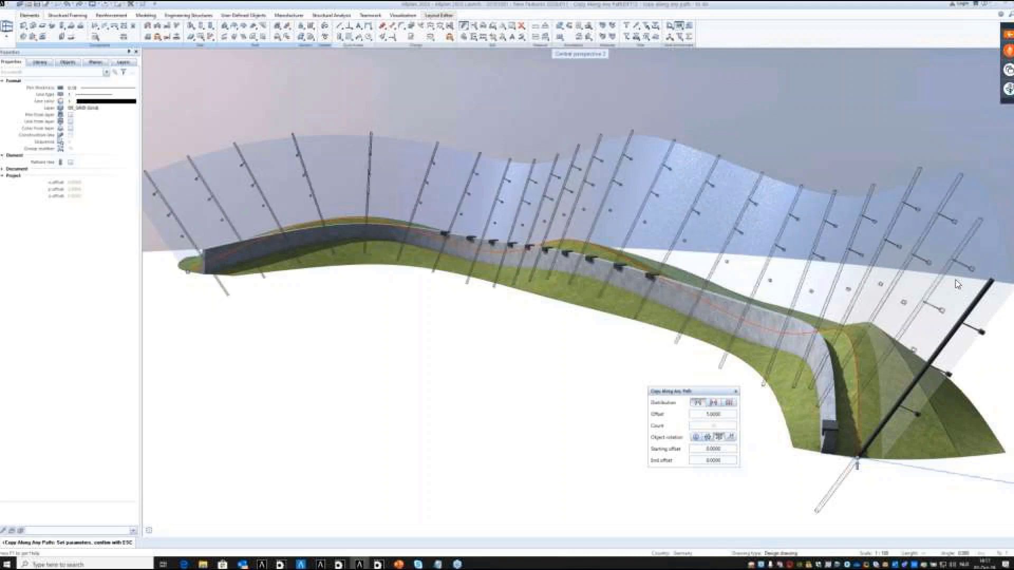
{"action": "double_click", "coordinate": [722, 414]}
{"action": "type", "text": "2"}
{"action": "key", "text": "Return"}
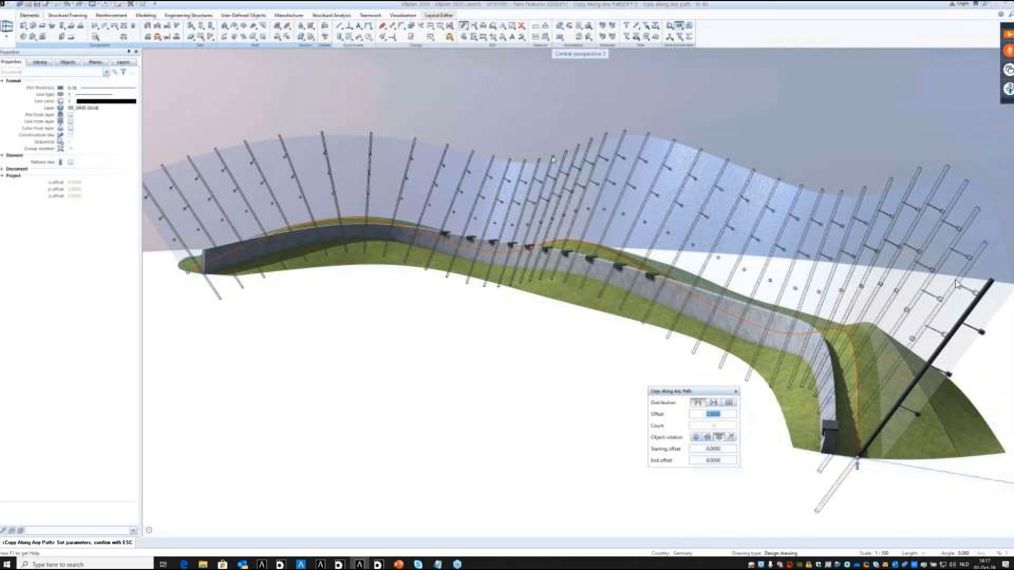
Try the pole copies without object rotation and with the other rotation options, and return to the original rotation setting
{"action": "left_click", "coordinate": [695, 438]}
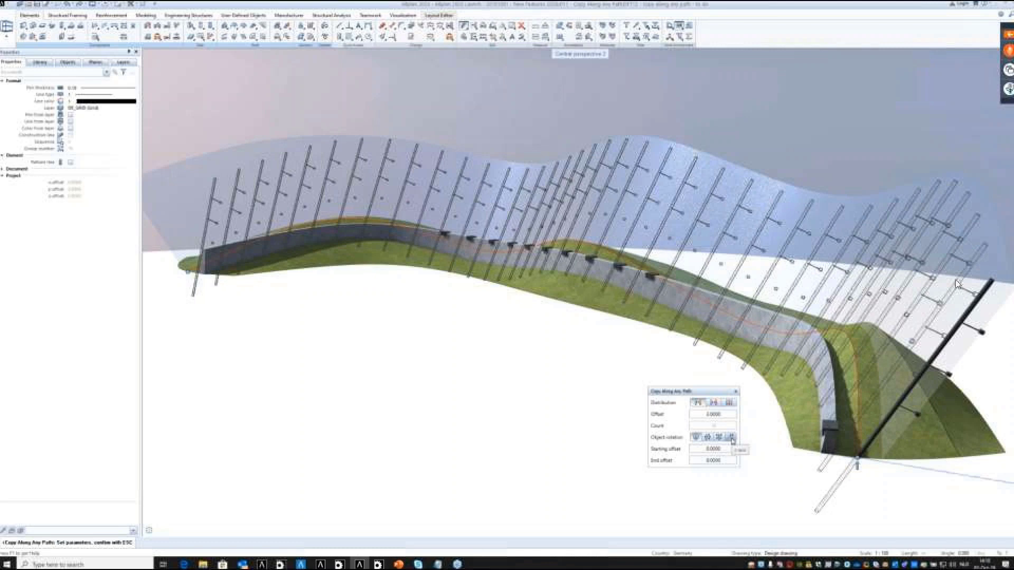
{"action": "left_click", "coordinate": [731, 438]}
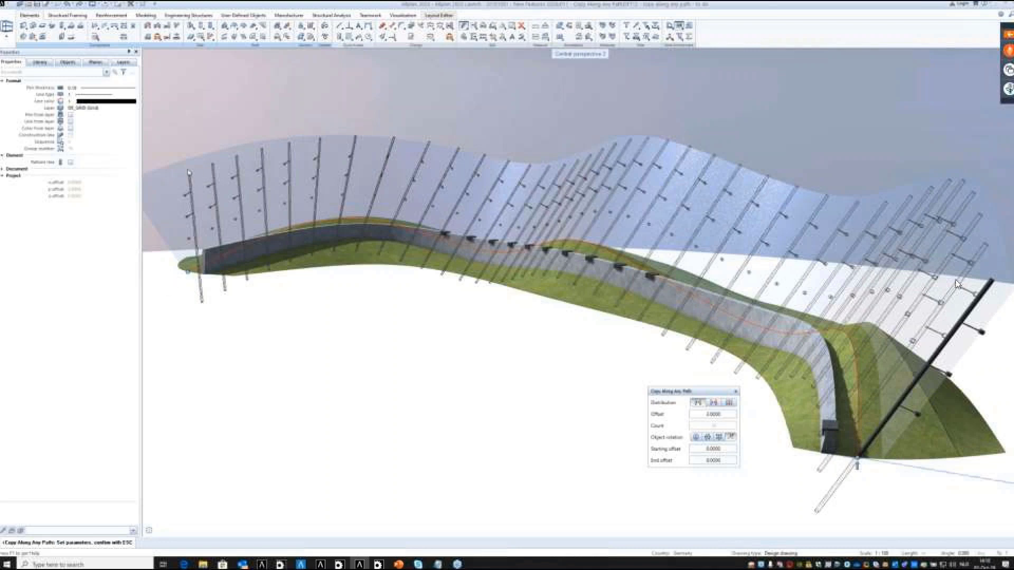
{"action": "left_click", "coordinate": [707, 437]}
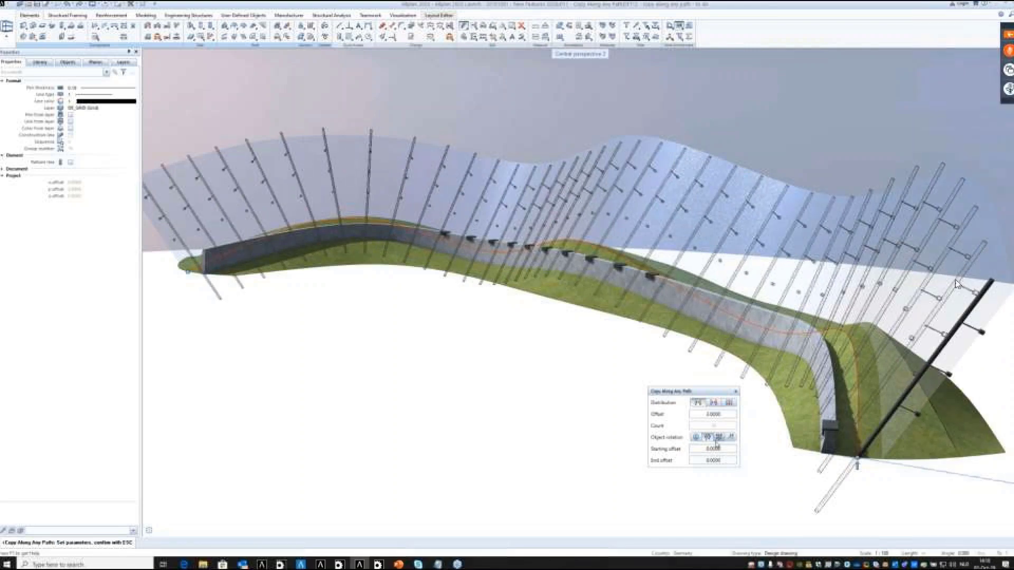
{"action": "left_click", "coordinate": [718, 438]}
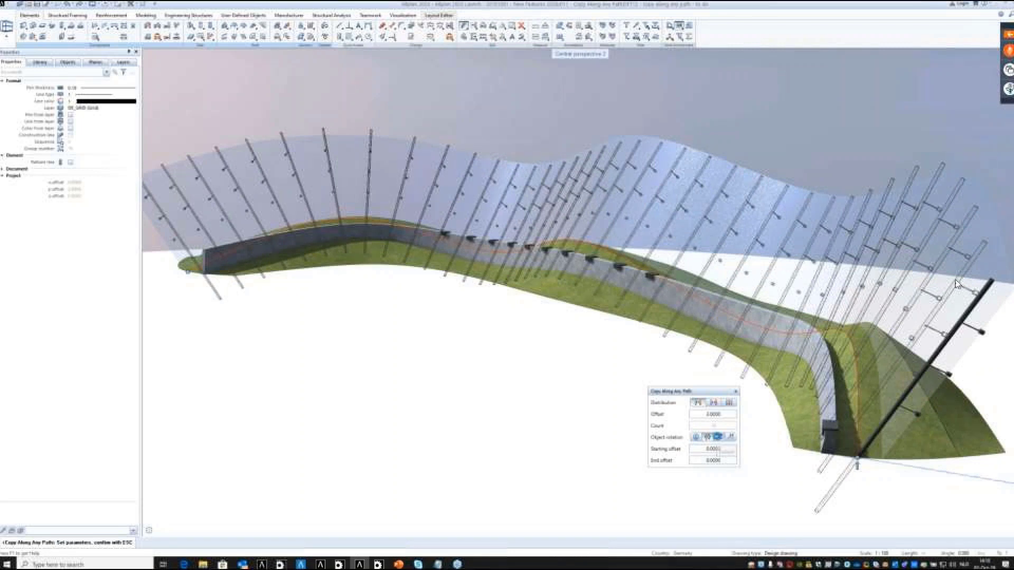